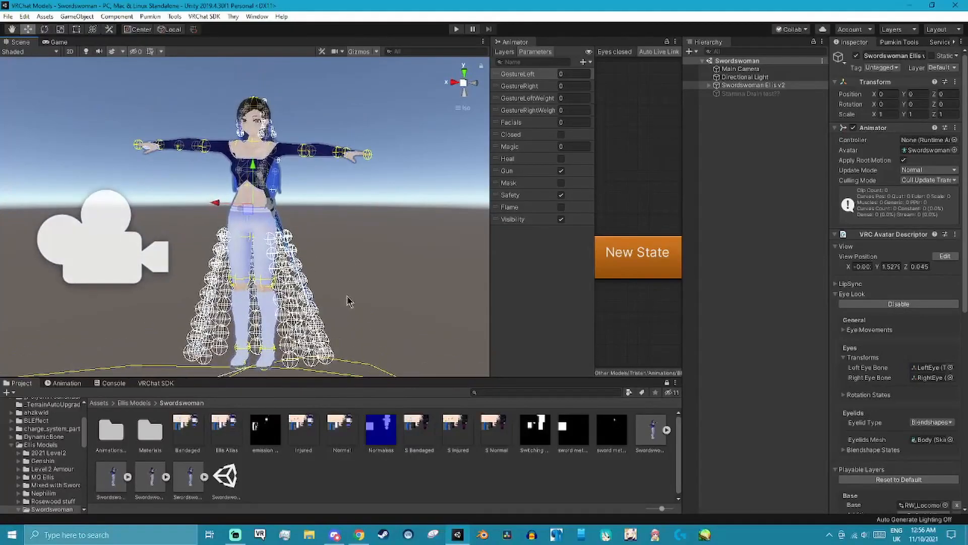
Examine the dynamic bone spheres on the avatar's hair, arms and skirt from the front and the side.
scroll(323, 286, down, 2)
scroll(323, 289, up, 4)
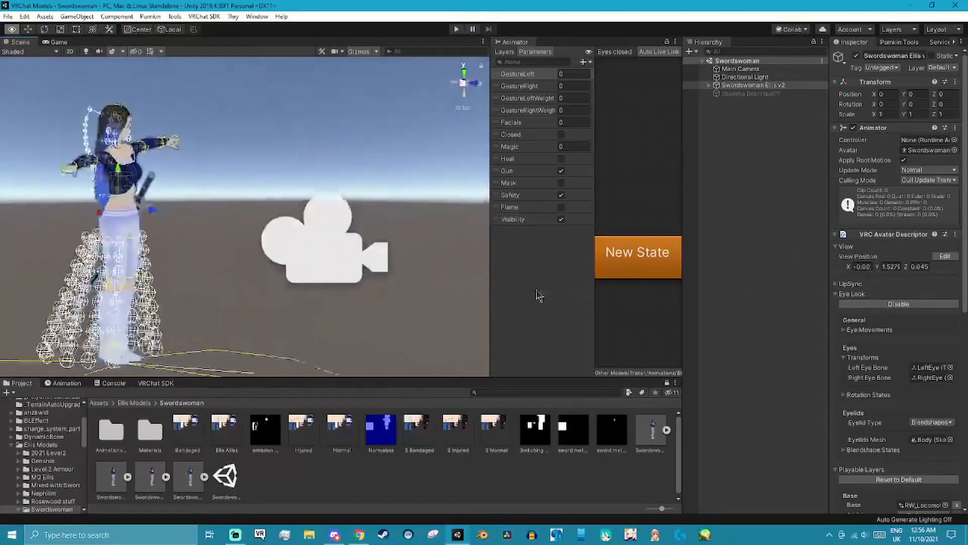
middle_drag(345, 266, 418, 264)
scroll(414, 261, up, 1)
right_drag(406, 263, 261, 274)
right_drag(343, 266, 292, 276)
right_drag(144, 236, 291, 237)
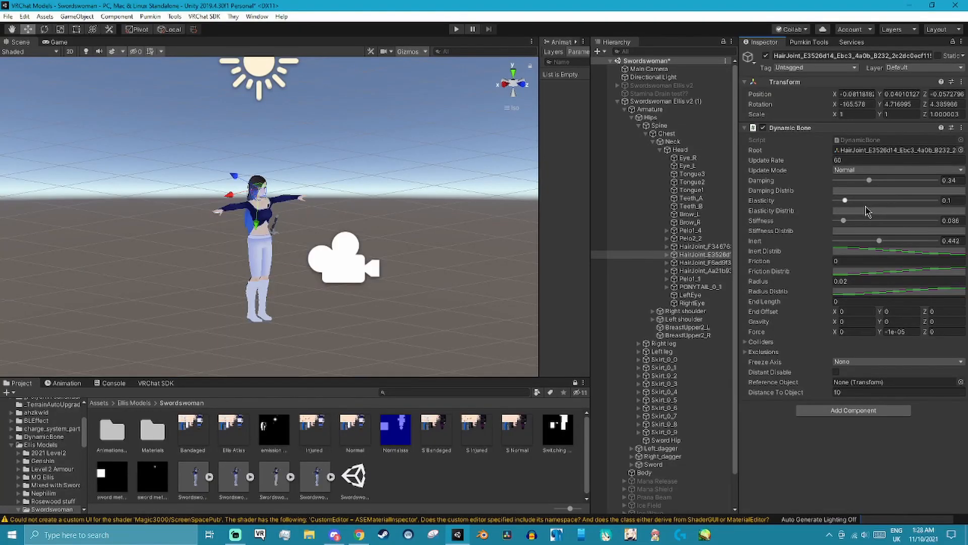
Select the HairJoint_F3467632 bone under the head and review its Dynamic Bone damping, elasticity and stiffness settings.
click(704, 247)
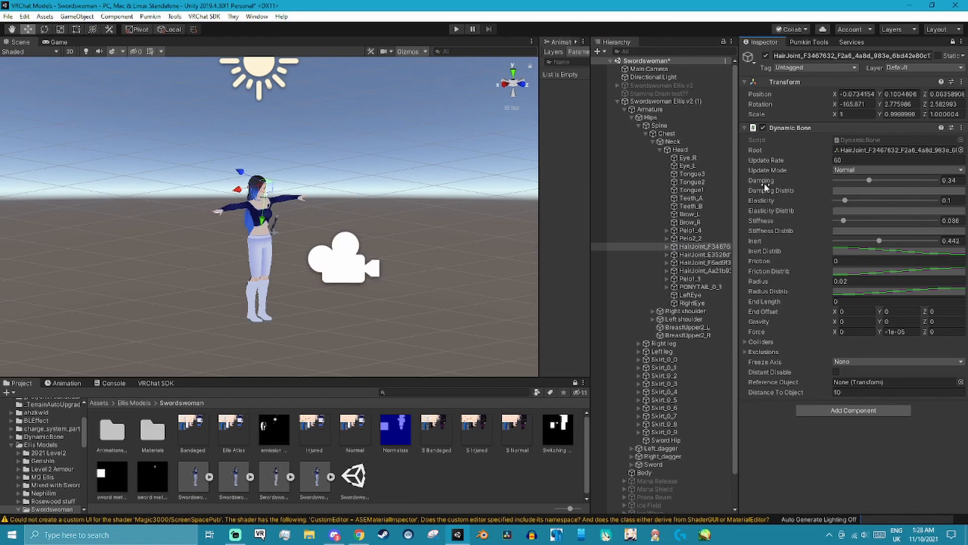
scroll(432, 277, up, 8)
right_drag(432, 277, 305, 263)
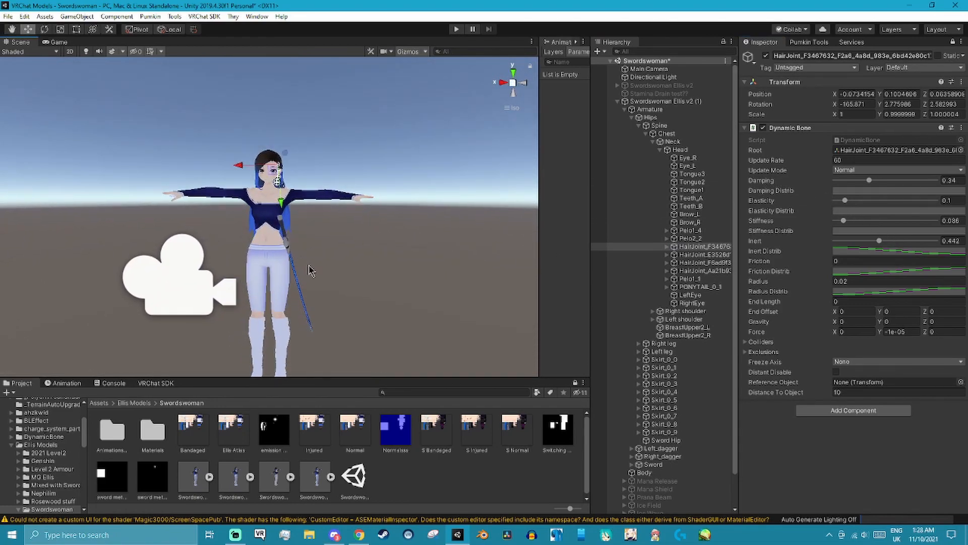
scroll(305, 267, up, 6)
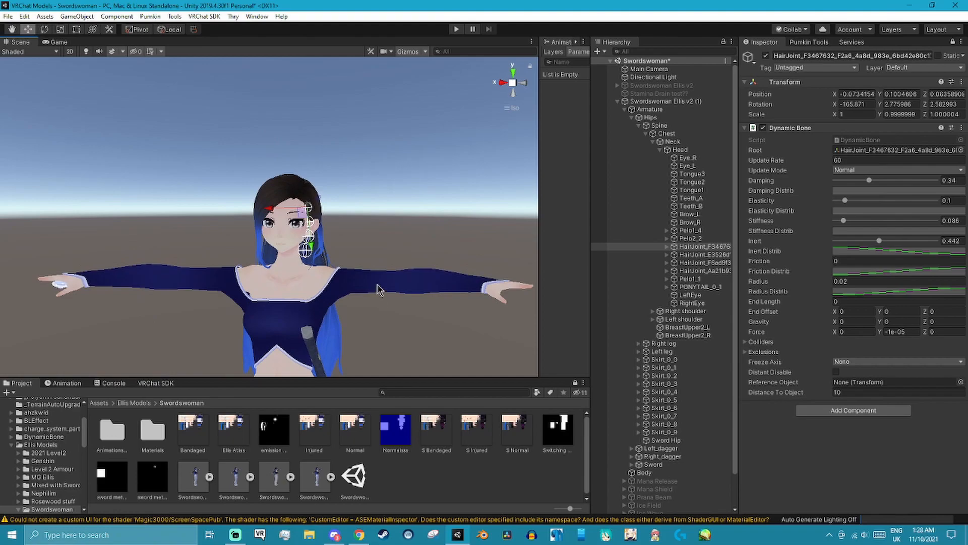
middle_drag(380, 289, 359, 256)
mouse_move(233, 254)
right_down()
mouse_move(335, 262)
mouse_move(232, 253)
right_up()
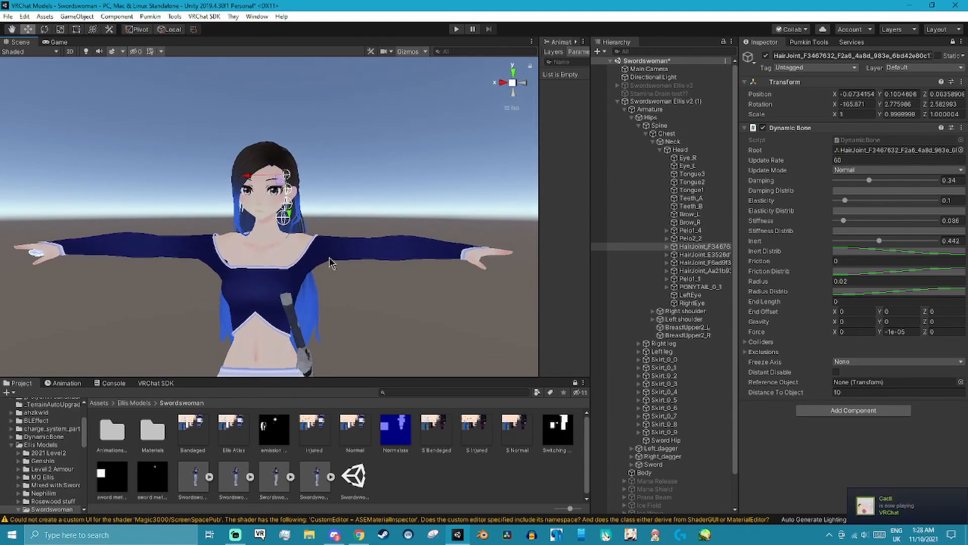
mouse_move(773, 200)
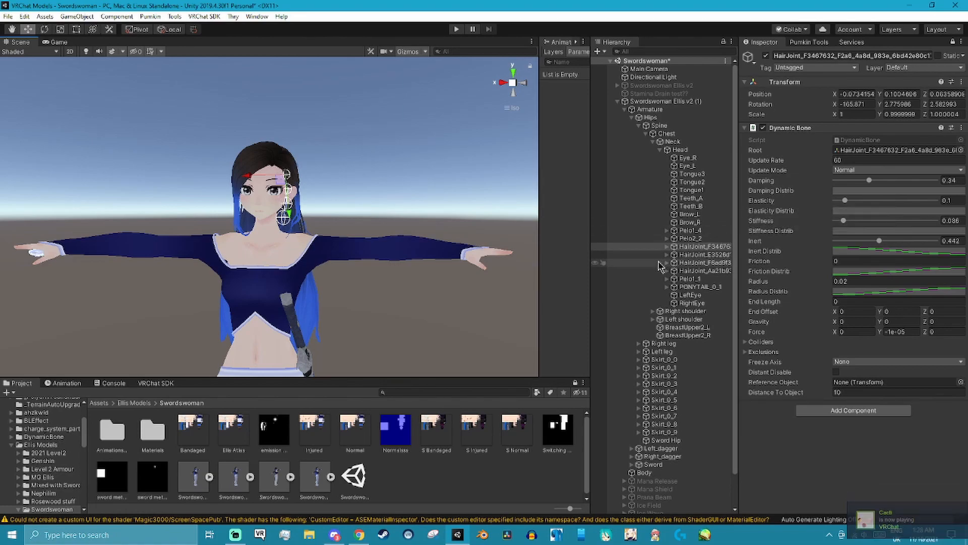
mouse_move(765, 222)
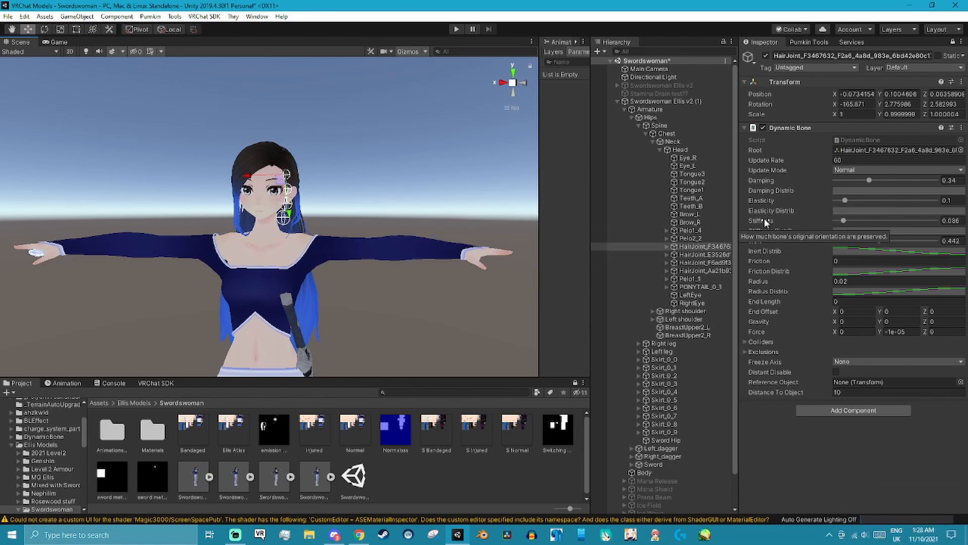
scroll(353, 290, up, 2)
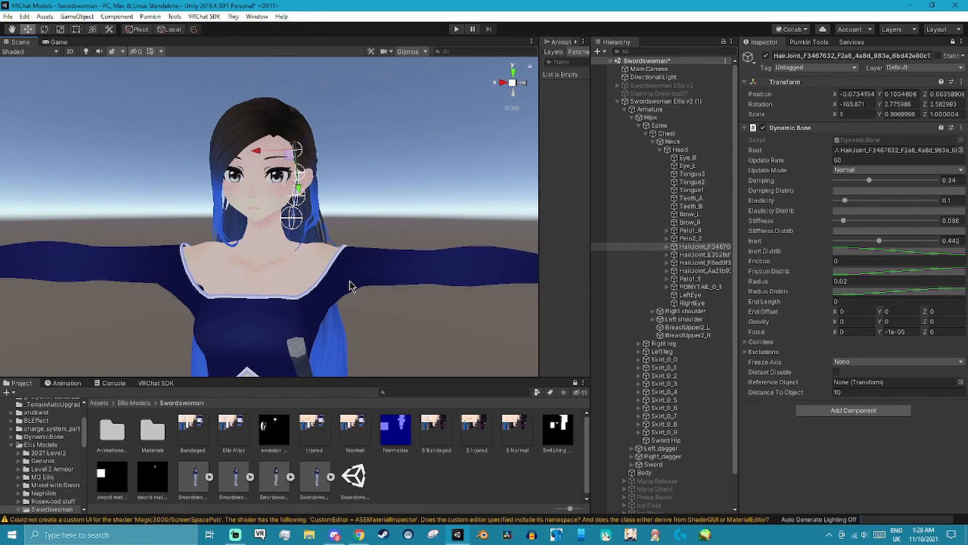
Review the hair joint's remaining Dynamic Bone settings, including the expanded Colliders list, against the avatar's head and body.
mouse_move(768, 261)
right_drag(303, 304, 151, 296)
middle_drag(318, 313, 292, 265)
scroll(292, 266, down, 3)
right_drag(292, 266, 302, 244)
middle_drag(302, 244, 328, 313)
scroll(329, 313, up, 8)
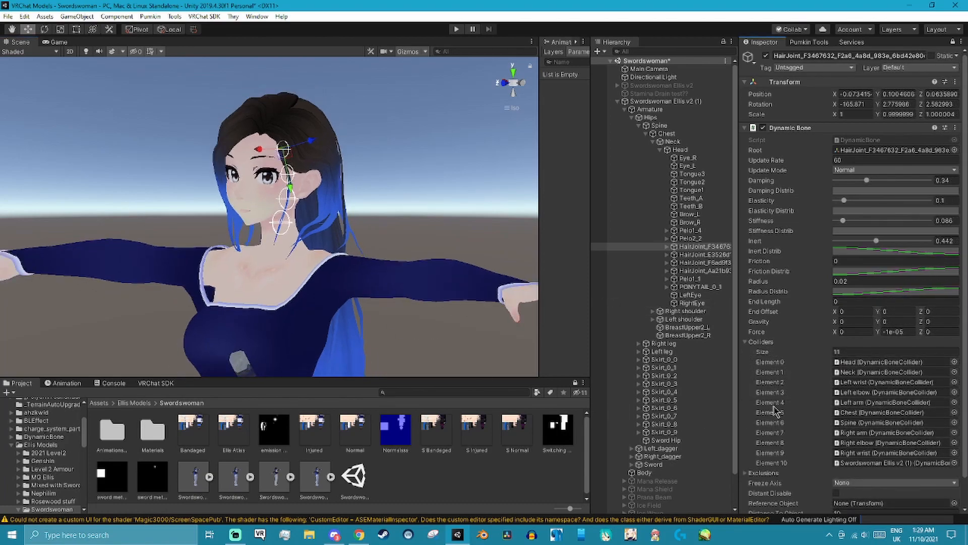
alt+drag(393, 348, 388, 171)
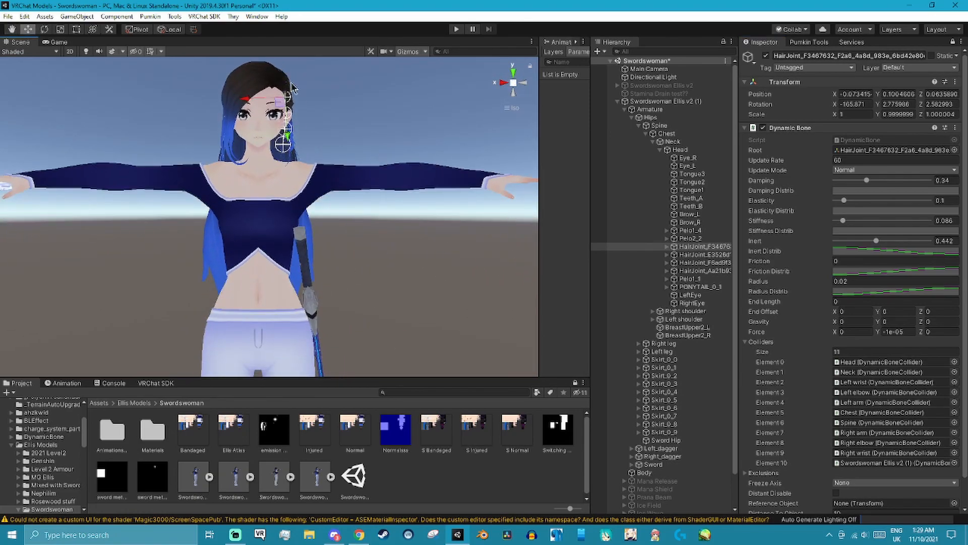
Collapse the Colliders list, and expand the Exclusions list to inspect it before closing it again.
click(761, 342)
click(763, 352)
alt+drag(498, 286, 357, 268)
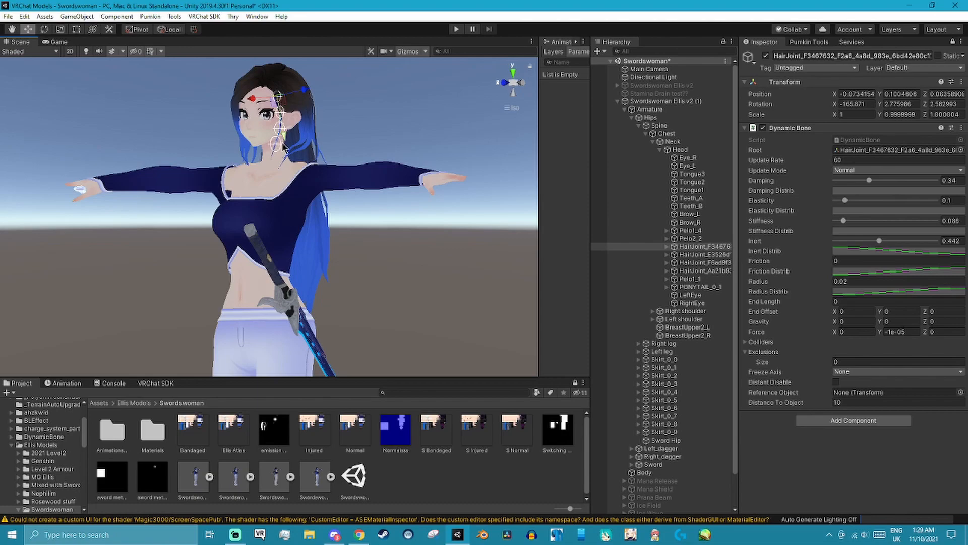
alt+drag(288, 156, 398, 164)
click(768, 352)
alt+drag(290, 337, 297, 309)
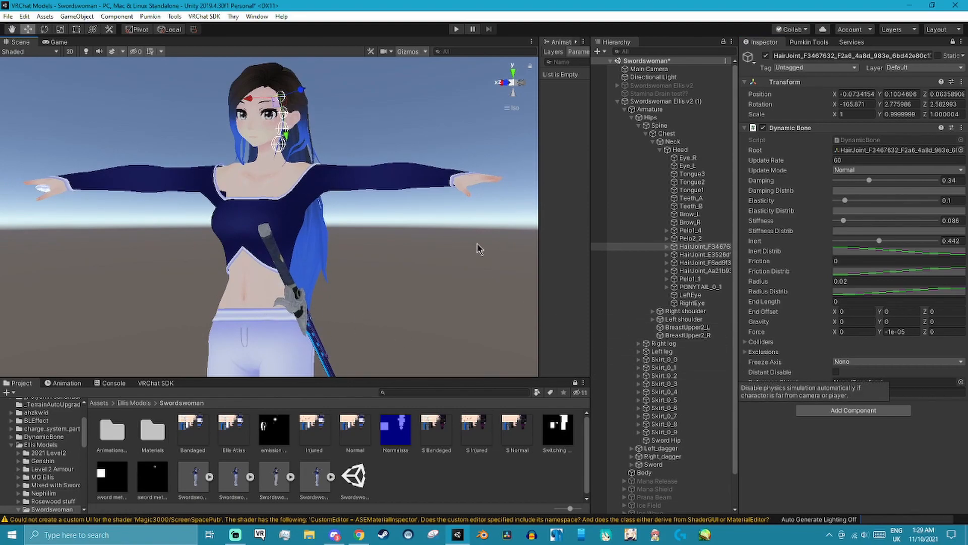
Shape the Damping Distrib curve from the constant preset, adding a key that dips about a third along and another raised past the middle.
alt+drag(491, 242, 312, 242)
middle_drag(312, 242, 312, 294)
alt+drag(312, 294, 364, 265)
scroll(388, 261, up, 10)
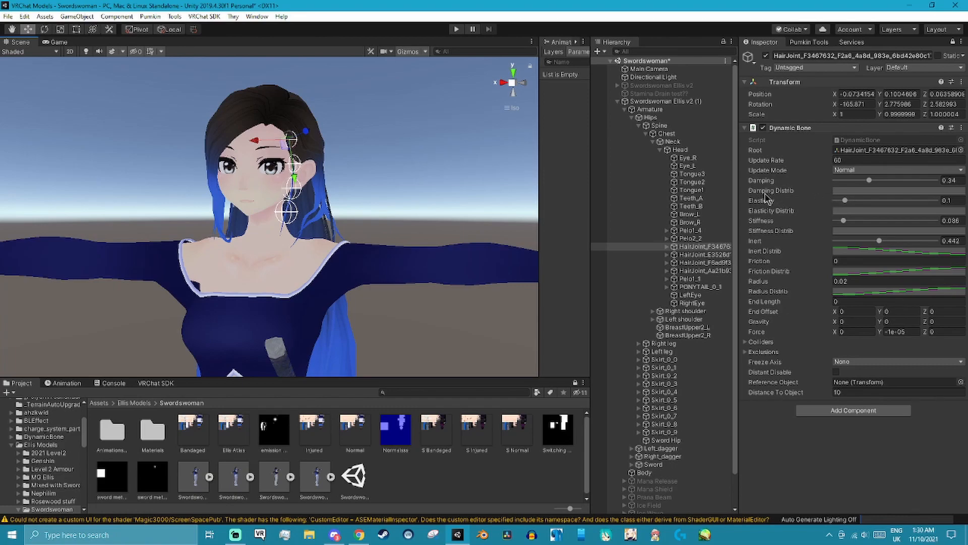
click(835, 192)
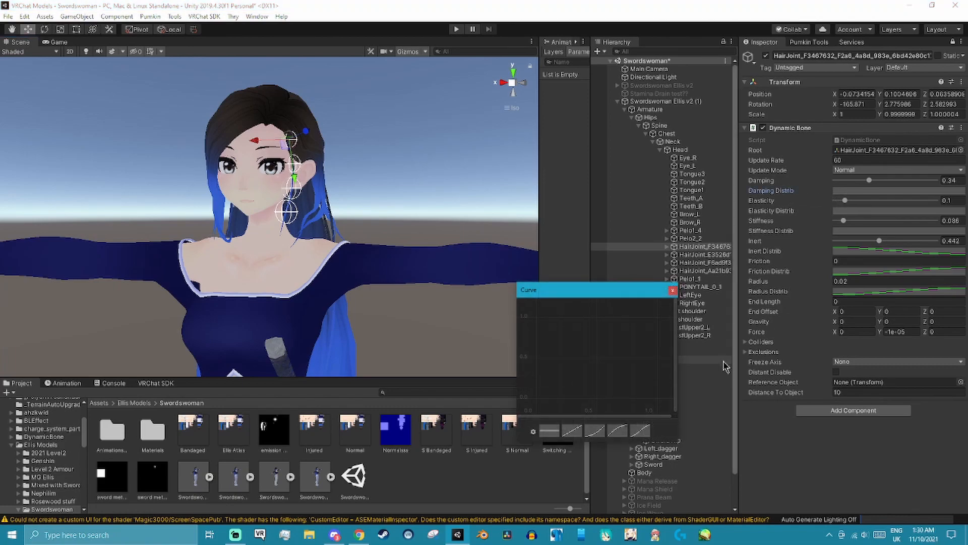
click(558, 430)
mouse_move(658, 317)
mouse_down()
mouse_move(652, 401)
mouse_move(651, 325)
mouse_up()
double_click(569, 320)
drag(569, 320, 569, 366)
double_click(614, 344)
drag(614, 344, 612, 316)
click(672, 290)
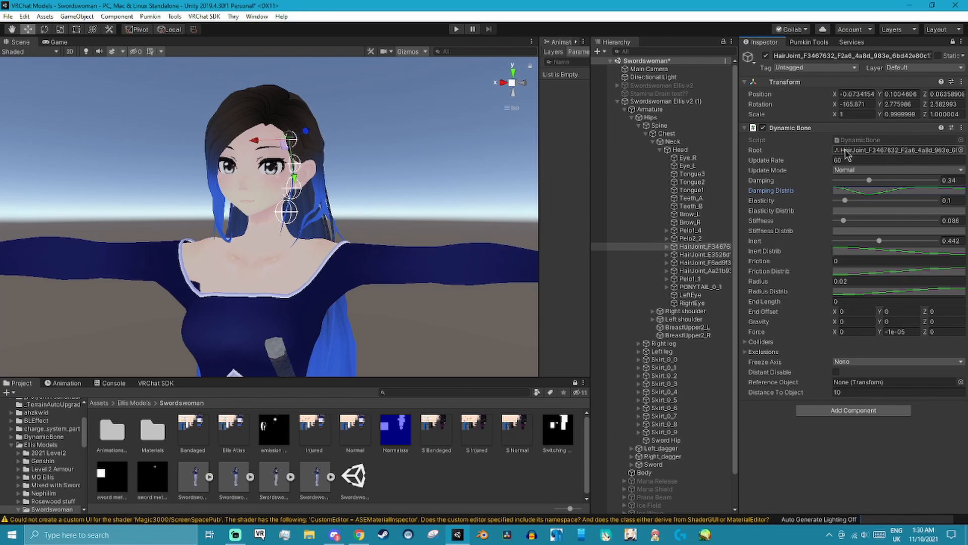
Toggle the hair joint's Dynamic Bone component off and on while inspecting the strand's spheres from the side and front.
alt+drag(393, 237, 222, 282)
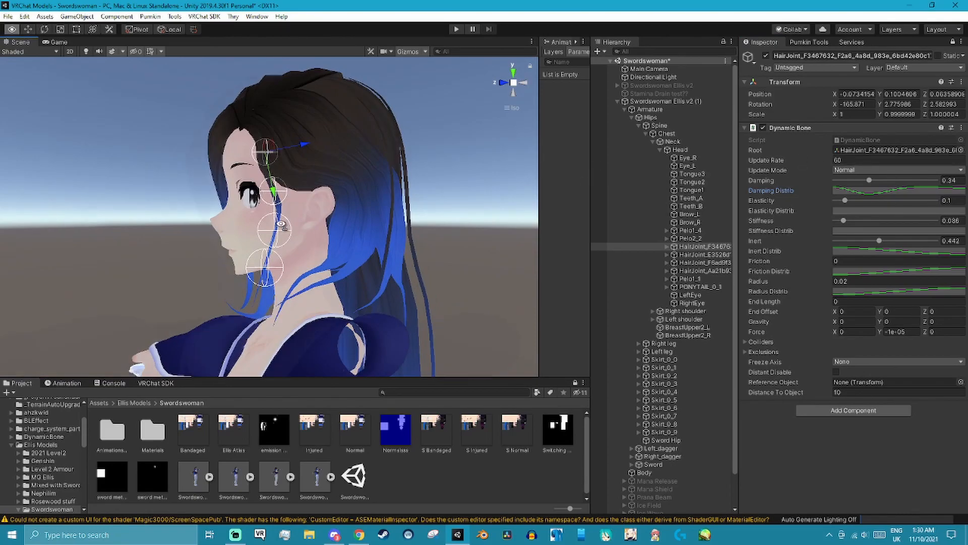
alt+drag(383, 186, 471, 185)
click(765, 128)
click(765, 127)
alt+drag(324, 225, 345, 222)
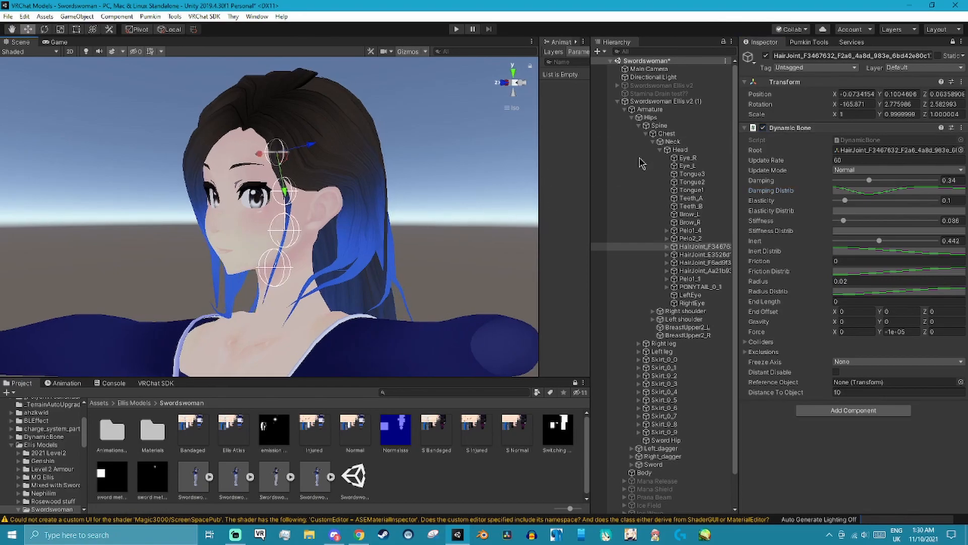
click(763, 128)
click(763, 128)
alt+drag(272, 256, 50, 254)
alt+drag(302, 237, 663, 229)
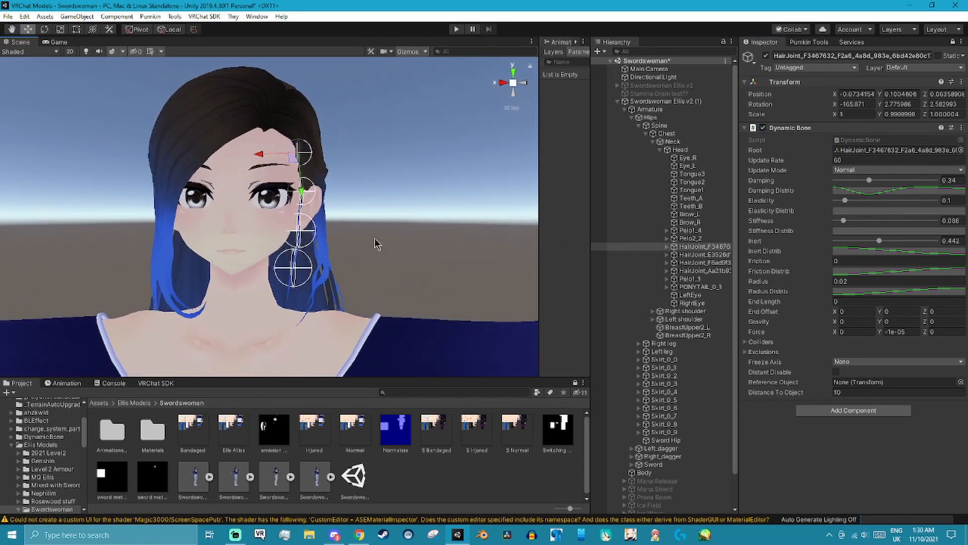
Disable the hair joint's Dynamic Bone component, examine the face and full figure without it, and enable it again.
scroll(358, 238, down, 15)
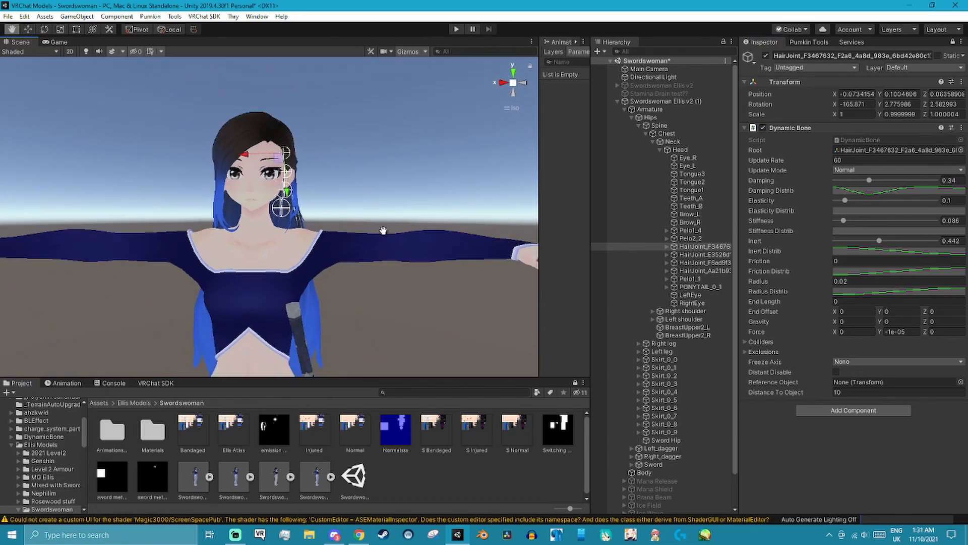
middle_drag(380, 264, 395, 108)
scroll(296, 218, down, 3)
scroll(280, 196, down, 10)
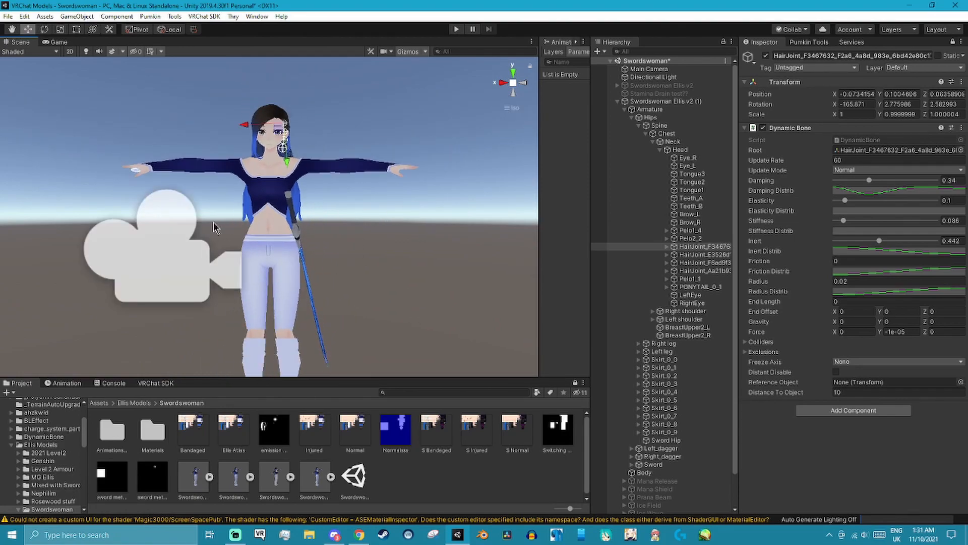
scroll(296, 242, up, 8)
scroll(297, 246, up, 2)
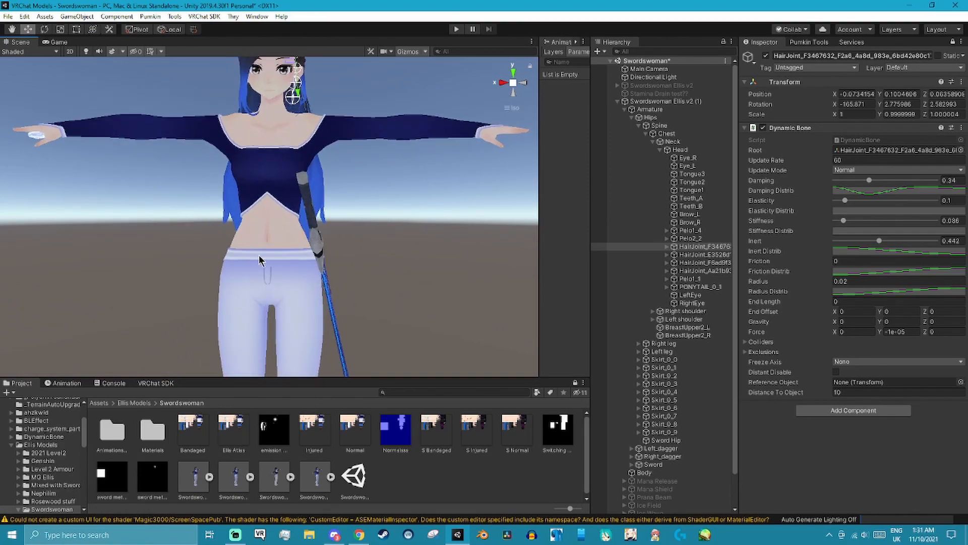
click(762, 127)
middle_drag(370, 224, 363, 305)
scroll(349, 232, up, 6)
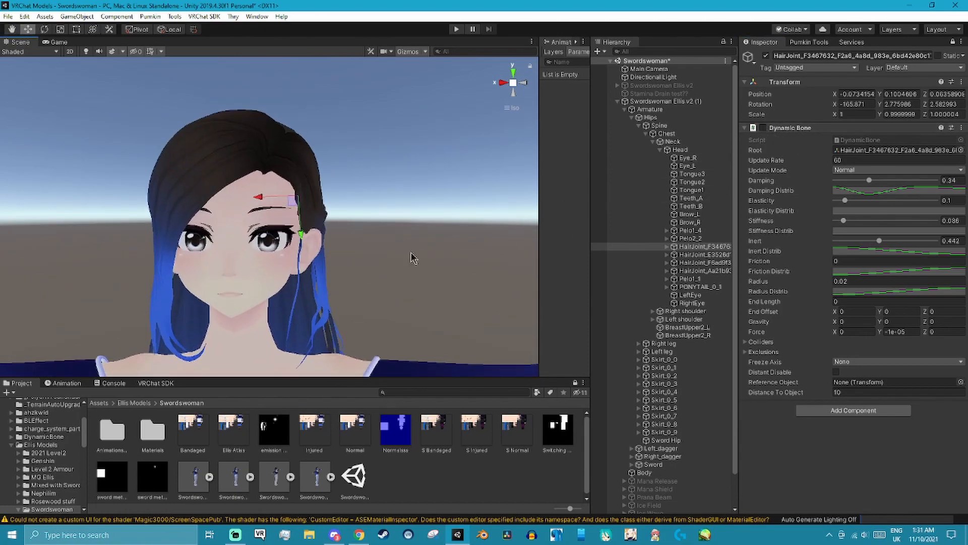
scroll(359, 283, down, 5)
right_drag(420, 277, 191, 287)
middle_drag(285, 348, 279, 167)
scroll(372, 256, down, 5)
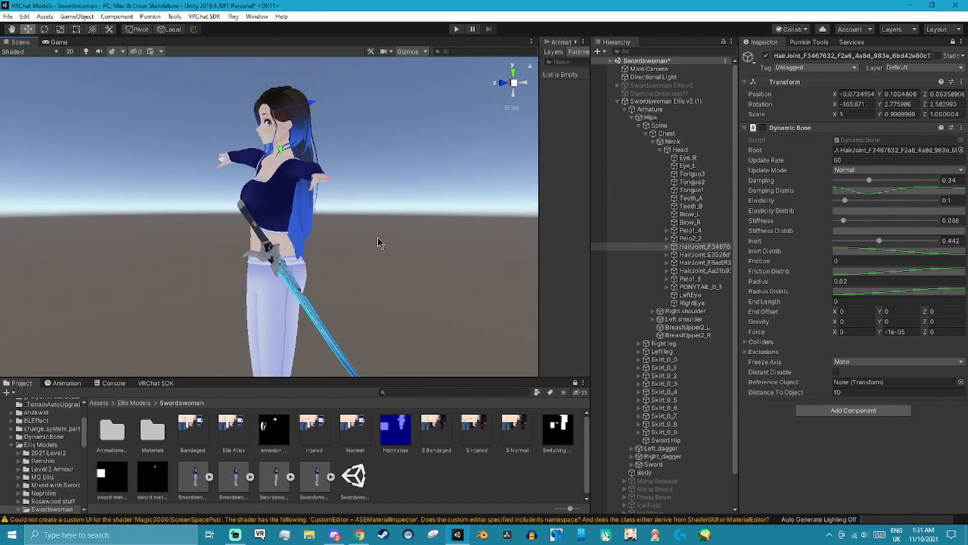
click(762, 127)
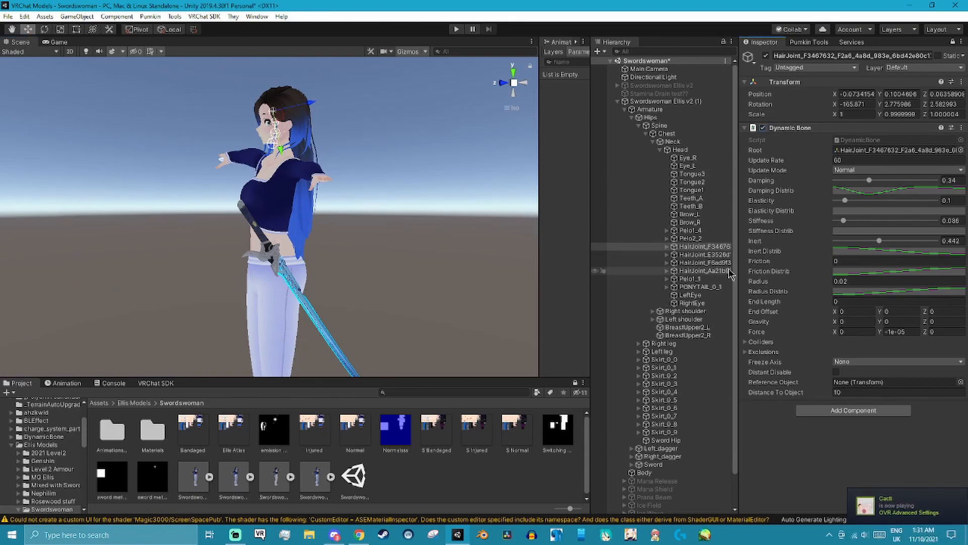
Examine the HairJoint_F3467632 strand close up and the whole avatar from the front and at an angle.
scroll(352, 280, up, 2)
middle_drag(350, 279, 348, 374)
scroll(302, 302, up, 5)
right_drag(212, 302, 444, 313)
middle_drag(443, 313, 298, 287)
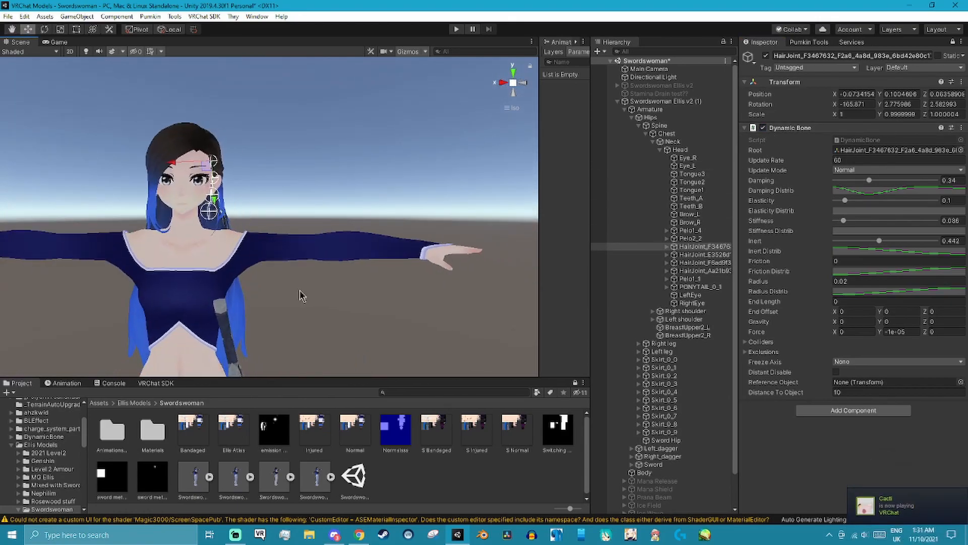
scroll(242, 273, up, 3)
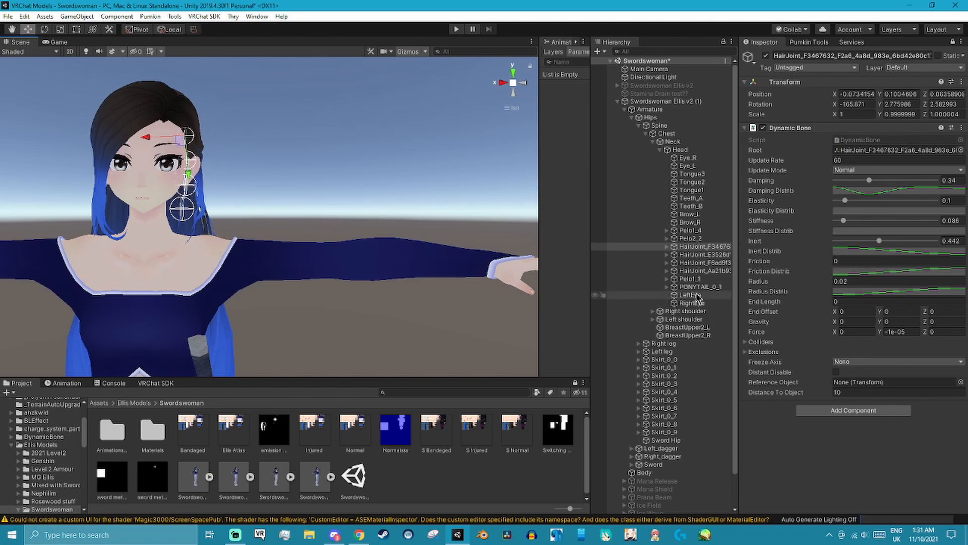
double_click(695, 247)
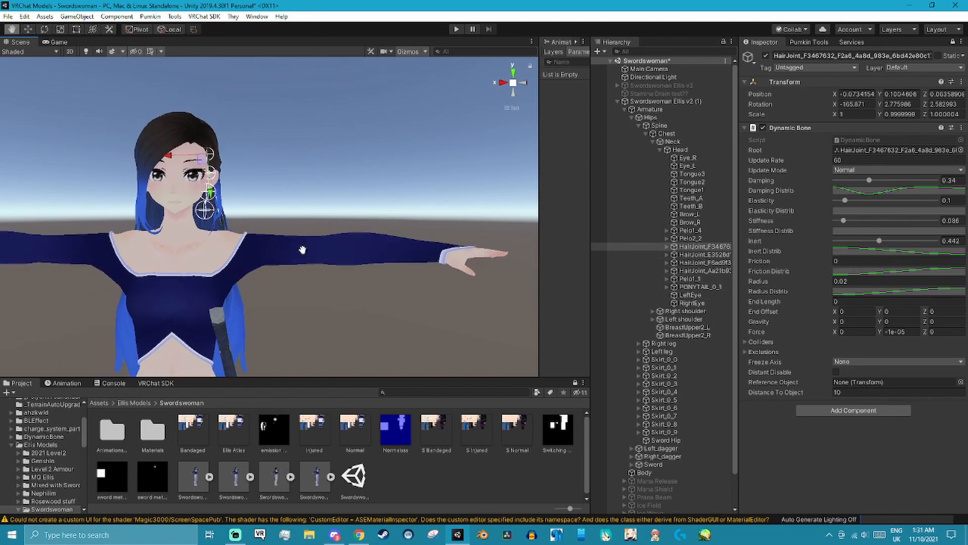
scroll(341, 226, down, 10)
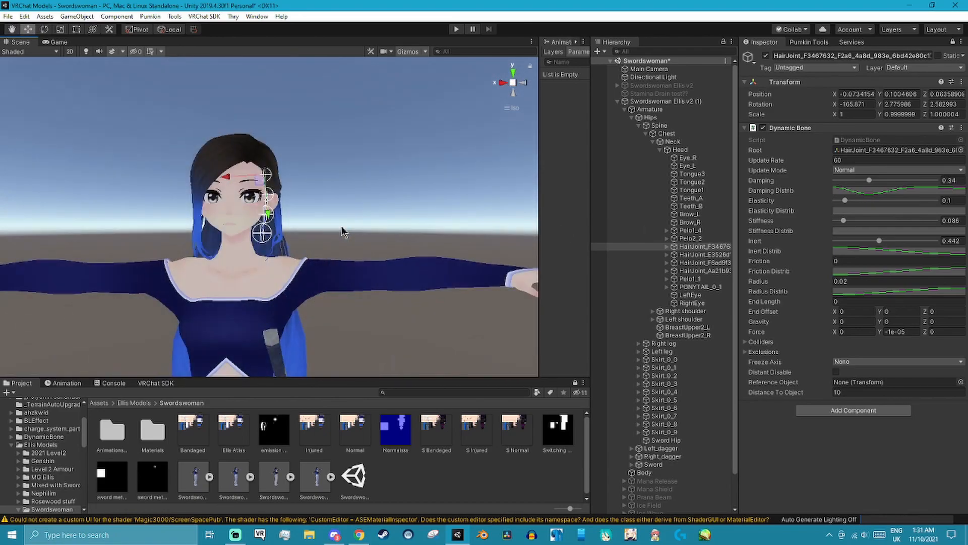
middle_drag(344, 264, 356, 195)
alt+drag(355, 194, 348, 250)
scroll(331, 252, down, 5)
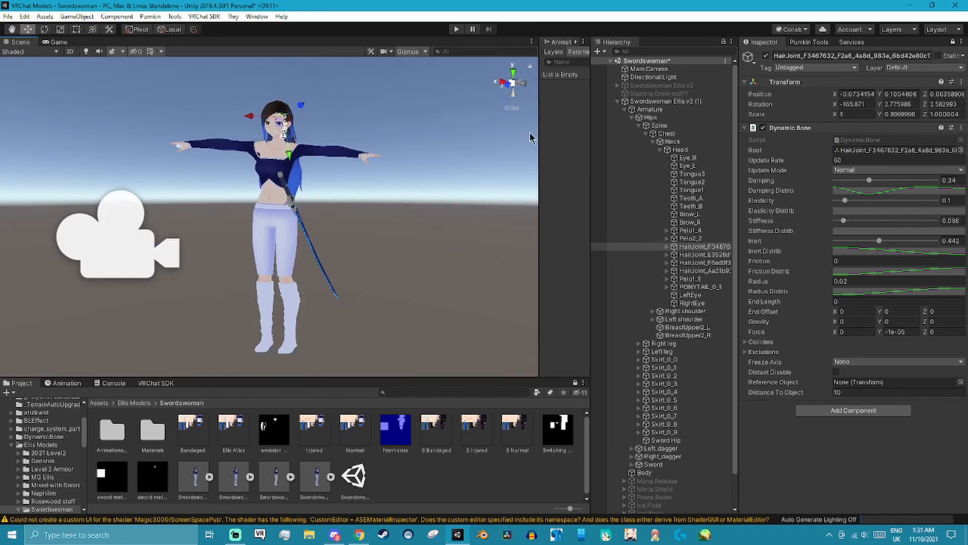
click(499, 82)
click(523, 82)
alt+drag(436, 173, 390, 222)
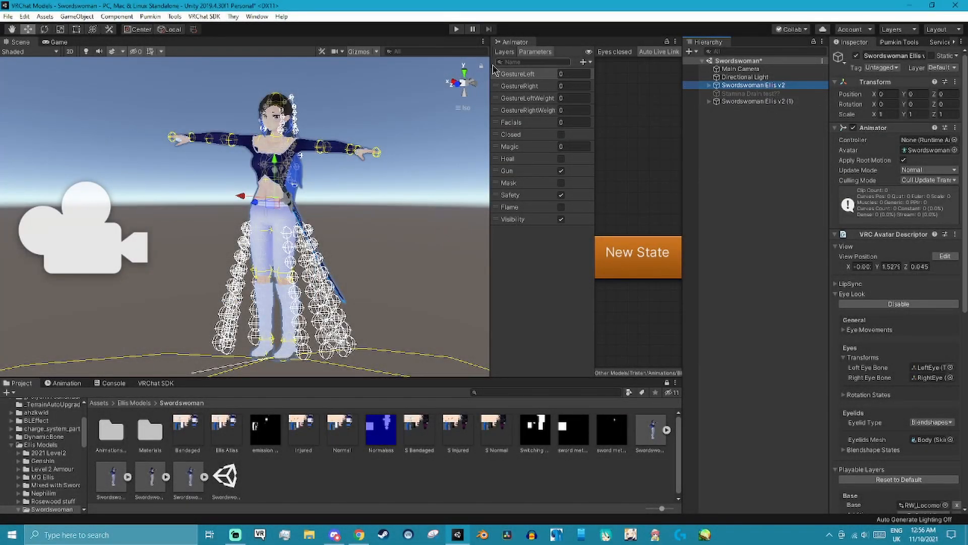
Start Play mode with Swordswoman Ellis v2 selected and return to the Scene view.
right_drag(342, 205, 368, 179)
click(453, 83)
click(456, 30)
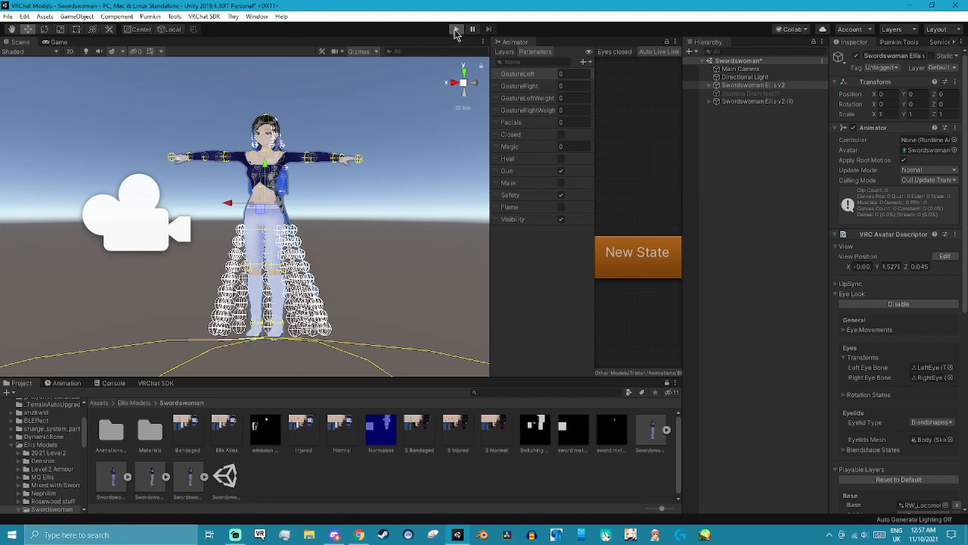
key(ctrl+p)
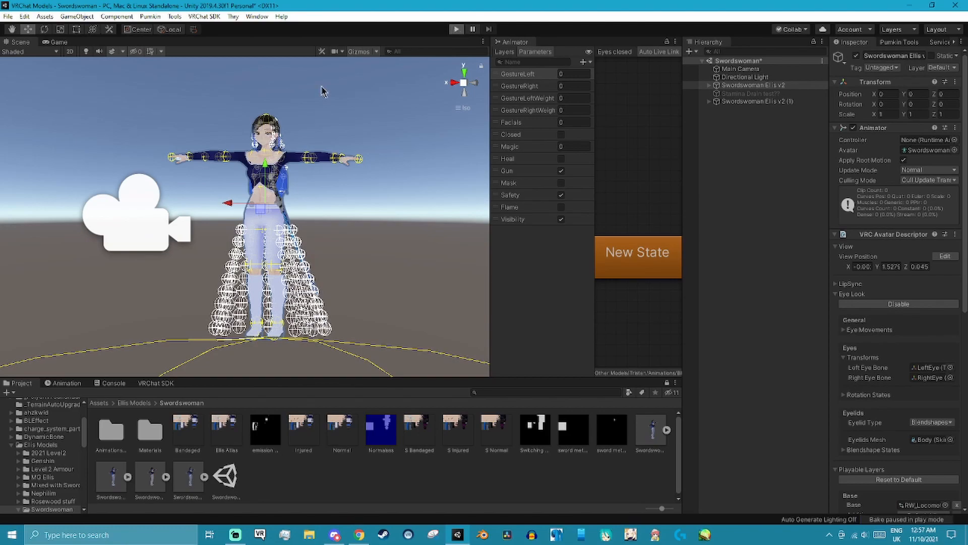
click(29, 41)
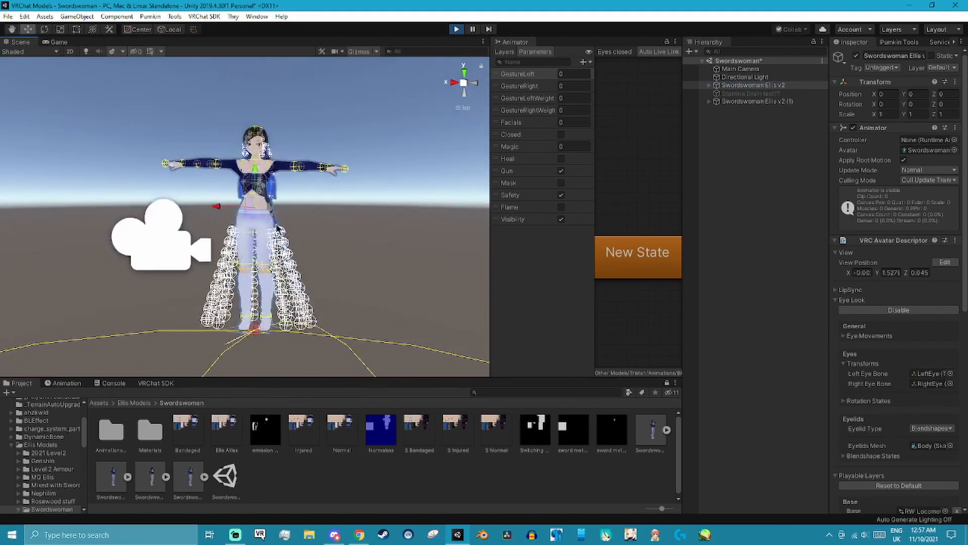
Move Swordswoman Ellis v2 along the X axis to about -0.9 and view its dynamic bones from the side.
drag(240, 211, 362, 211)
drag(411, 201, 260, 144)
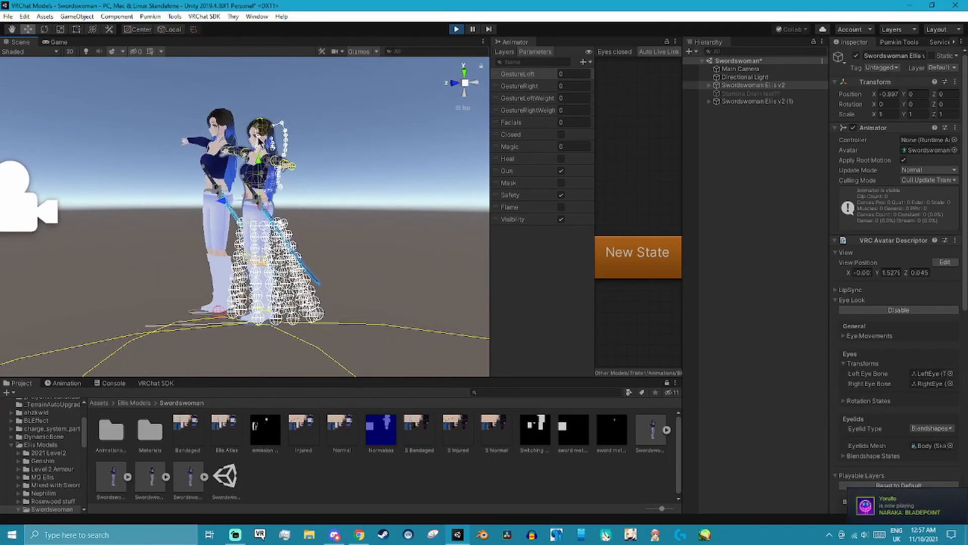
Move Swordswoman Ellis v2 further along the X axis to about -1.12 and expand its Armature in the hierarchy.
alt+drag(259, 225, 423, 233)
drag(241, 197, 295, 201)
alt+drag(411, 177, 335, 179)
click(709, 85)
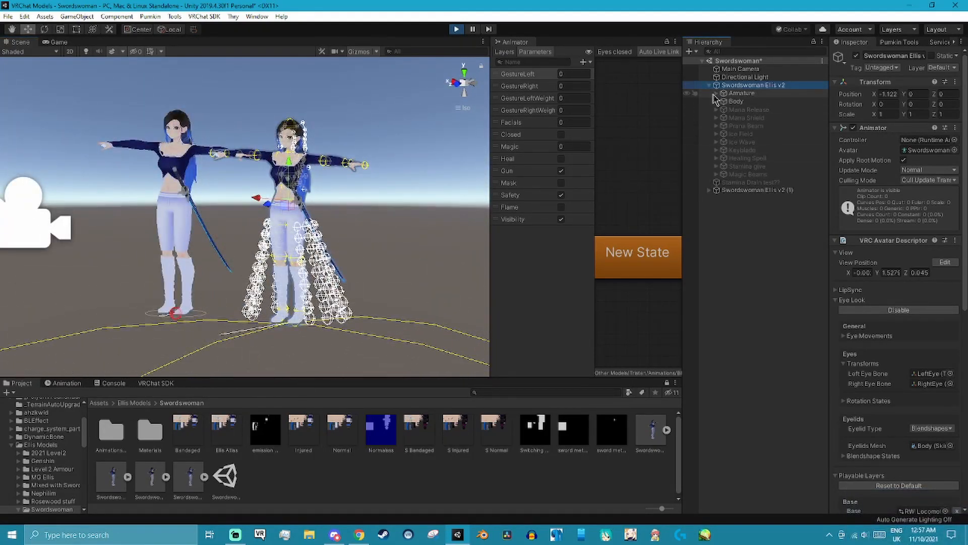
click(709, 84)
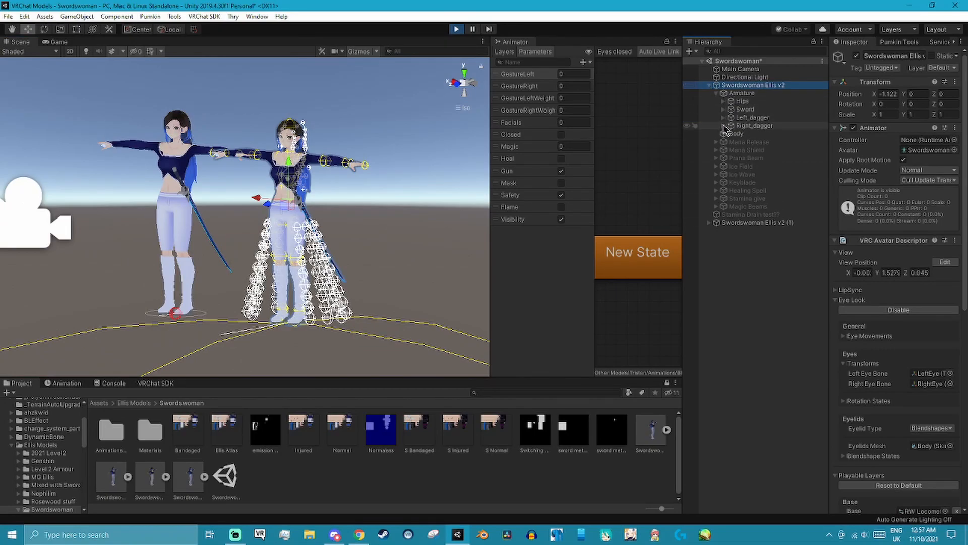
Undo the X-axis moves of Swordswoman Ellis v2 and view the avatar from the front.
key(ctrl+z)
key(ctrl+z)
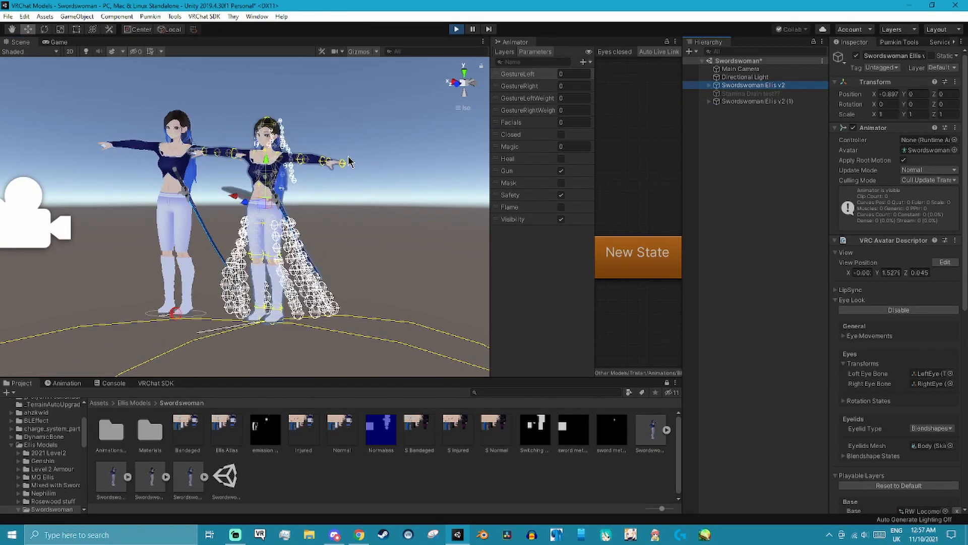
middle_drag(242, 189, 343, 202)
alt+drag(344, 207, 323, 236)
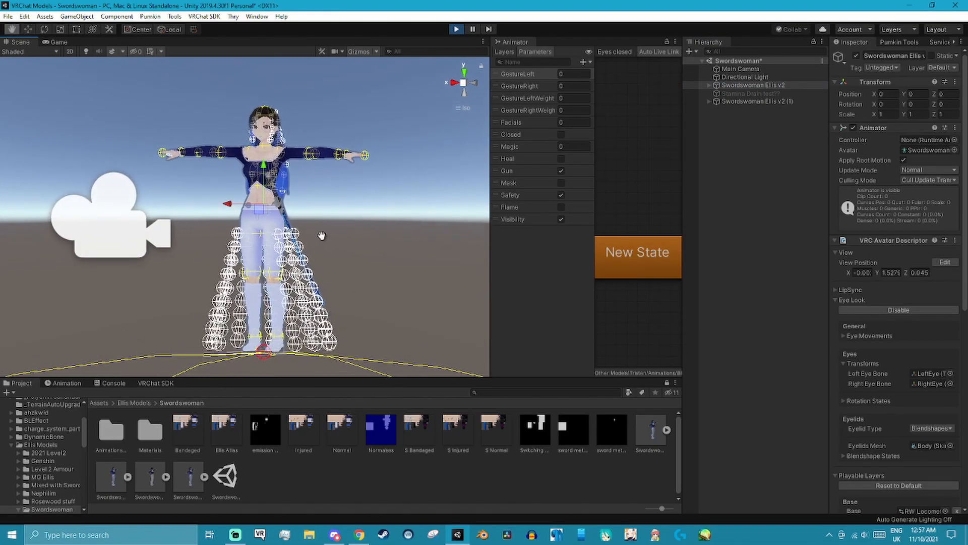
middle_drag(328, 245, 317, 238)
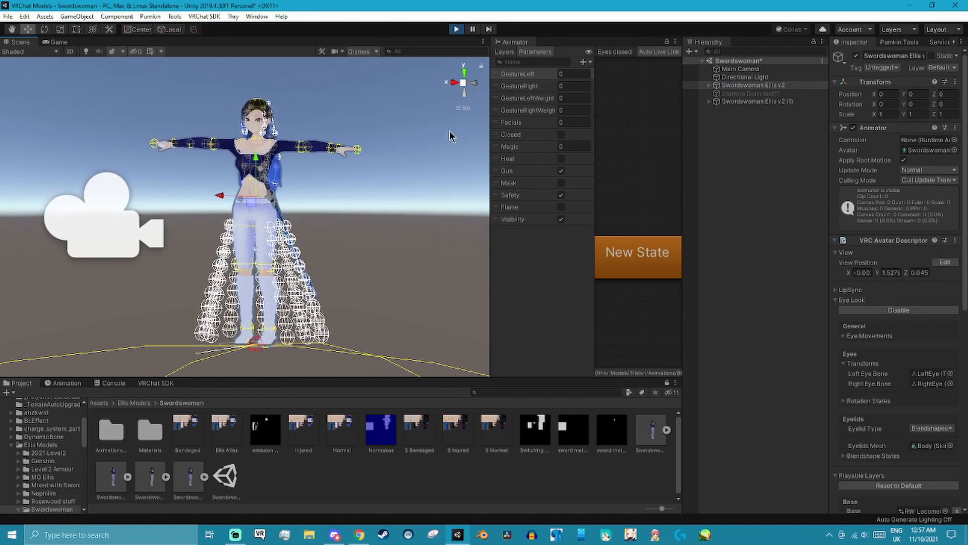
Move Swordswoman Ellis v2 along the X axis once more, stop Play mode and show the avatar in the left view.
mouse_move(220, 198)
mouse_down()
mouse_move(162, 206)
mouse_move(222, 199)
mouse_up()
drag(226, 197, 377, 200)
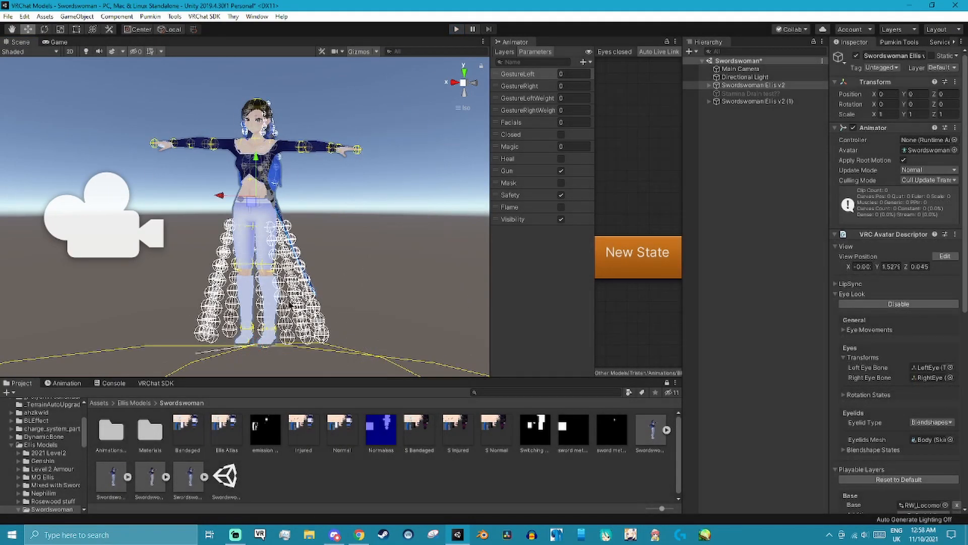
alt+drag(387, 252, 210, 250)
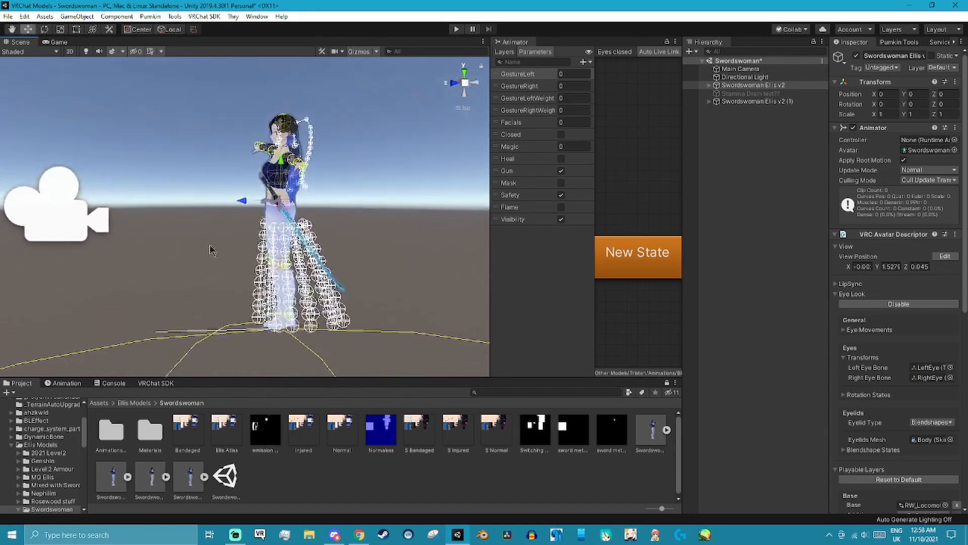
click(454, 85)
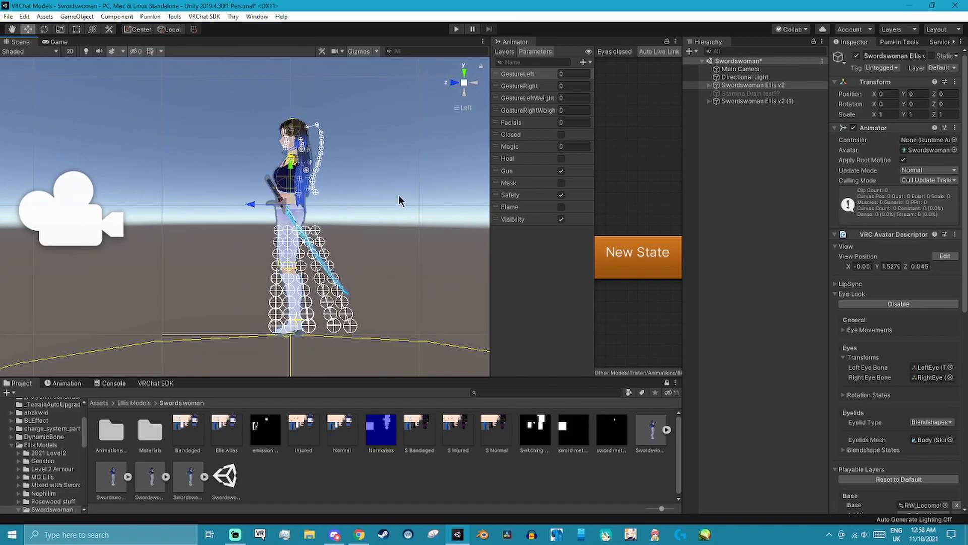
Deactivate the Swordswoman Ellis v2 object and select its copy, Swordswoman Ellis v2 (1).
alt+drag(403, 208, 357, 218)
click(756, 103)
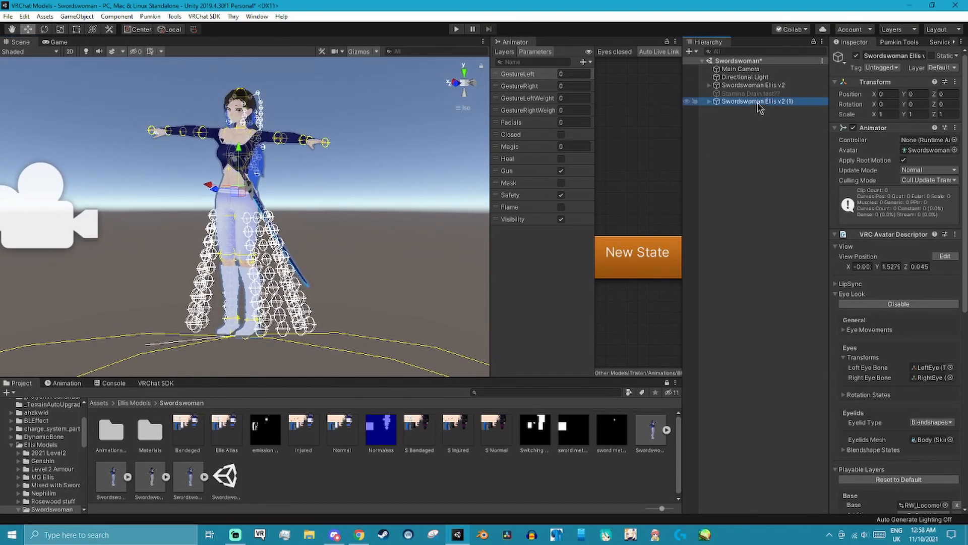
click(768, 87)
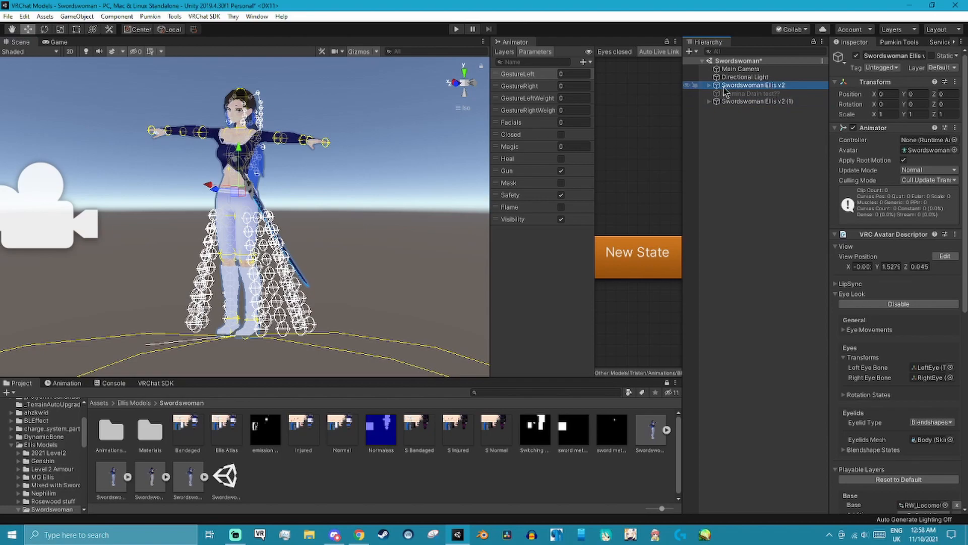
click(856, 56)
click(763, 103)
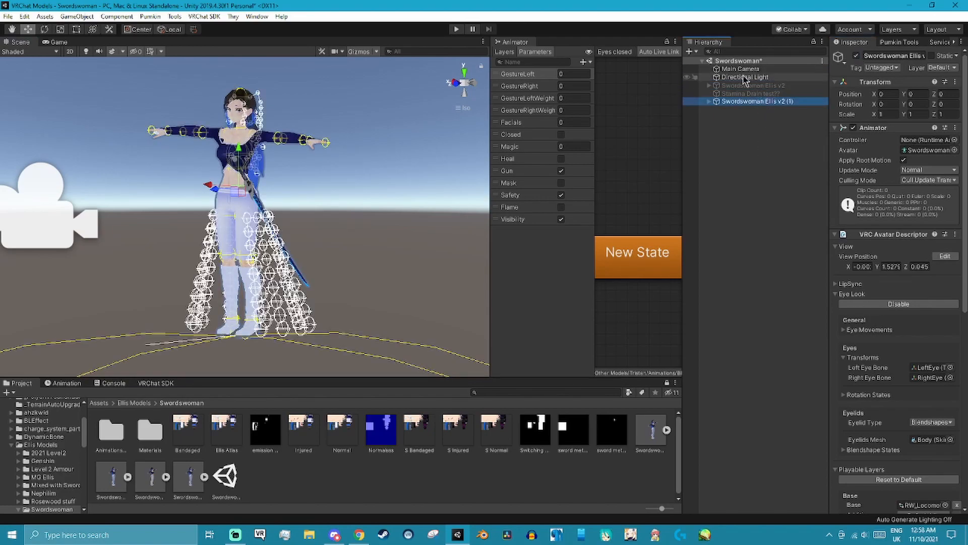
Expand the copy's Armature through Hips, Spine, Chest and Neck down to the bones under Head.
click(709, 102)
click(716, 109)
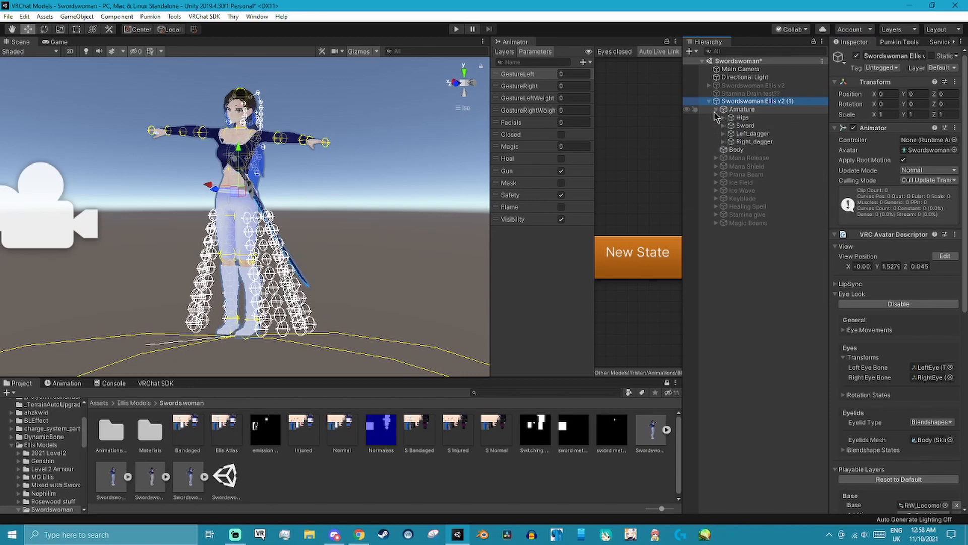
click(723, 117)
click(730, 126)
click(737, 134)
click(745, 142)
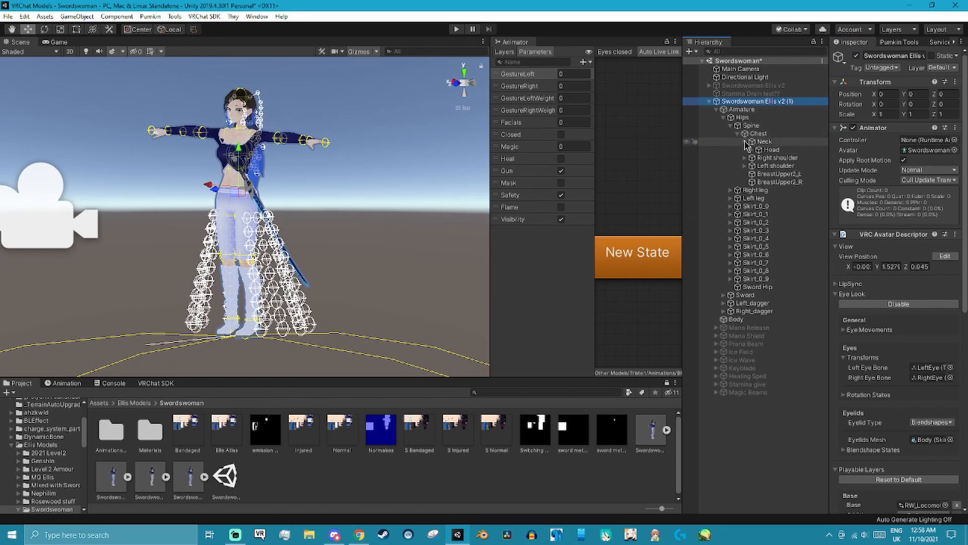
click(752, 150)
Select the hair bones under Head from Pelo1_4 to PONYTAIL_0_1 and exclude the four HairJoint bones.
click(782, 206)
click(781, 230)
shift+click(792, 287)
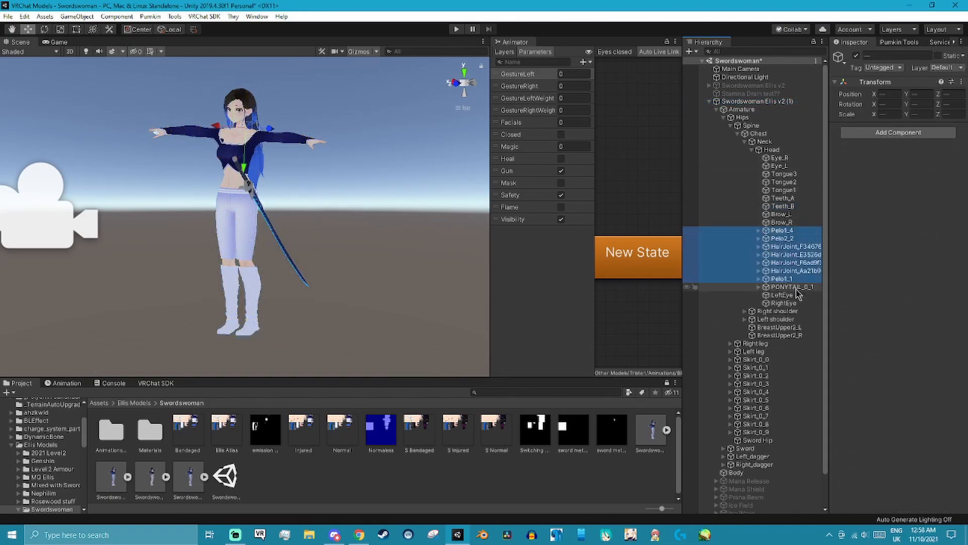
click(783, 231)
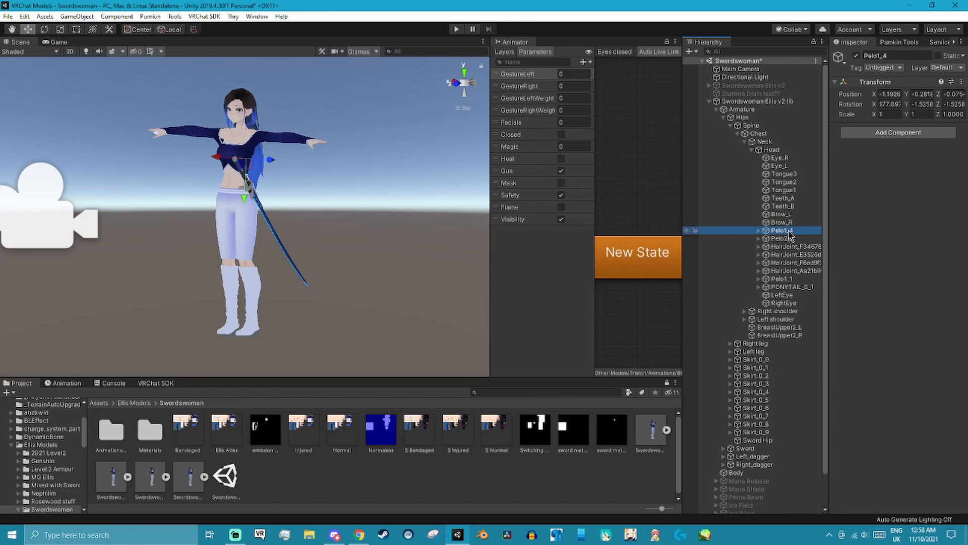
shift+click(794, 287)
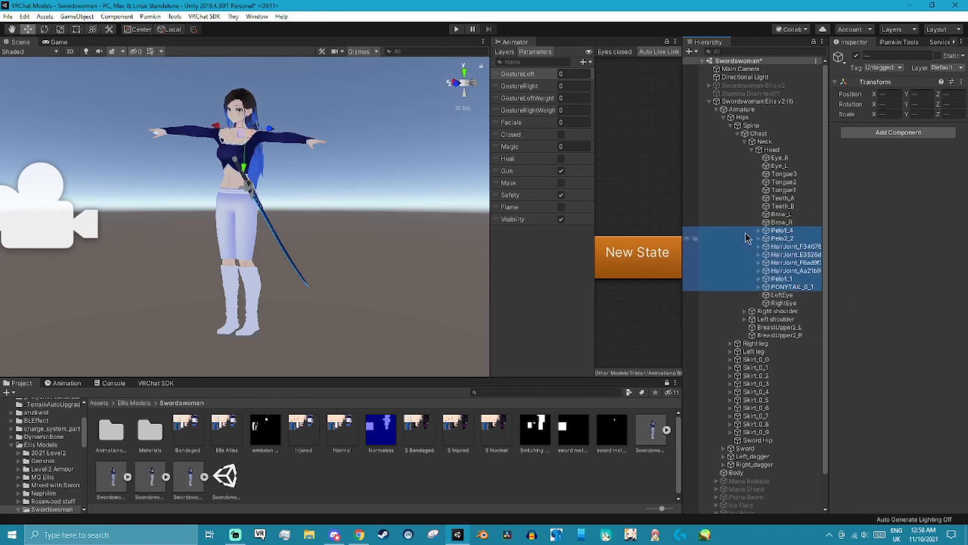
ctrl+click(785, 270)
ctrl+click(785, 262)
ctrl+click(785, 254)
ctrl+click(785, 247)
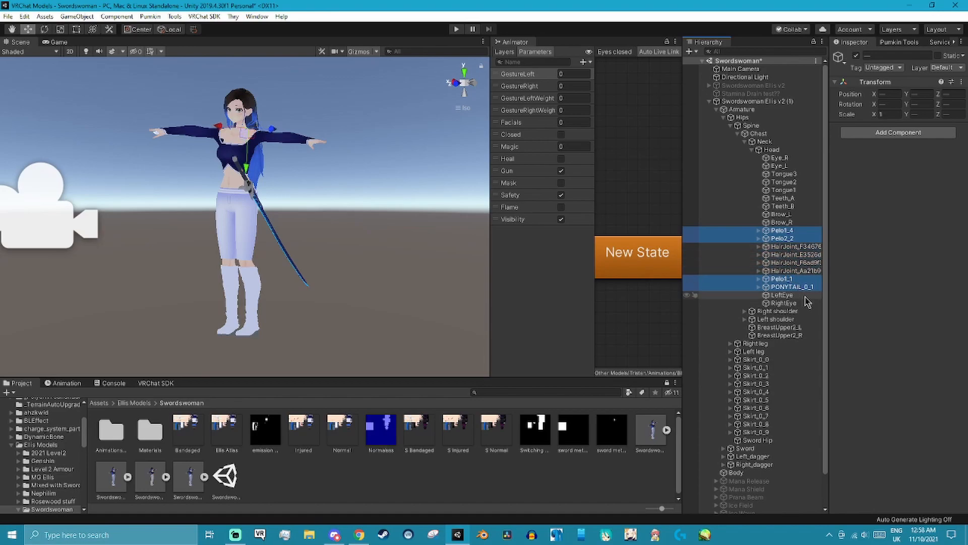
Examine the hair bones under Head one by one, from Pelo1_4 to Pelo1_1.
click(787, 222)
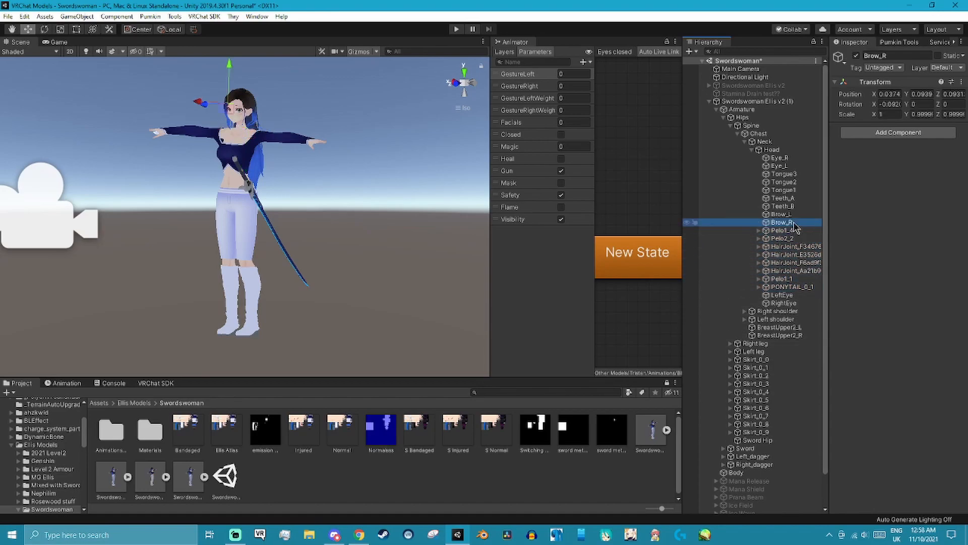
click(792, 231)
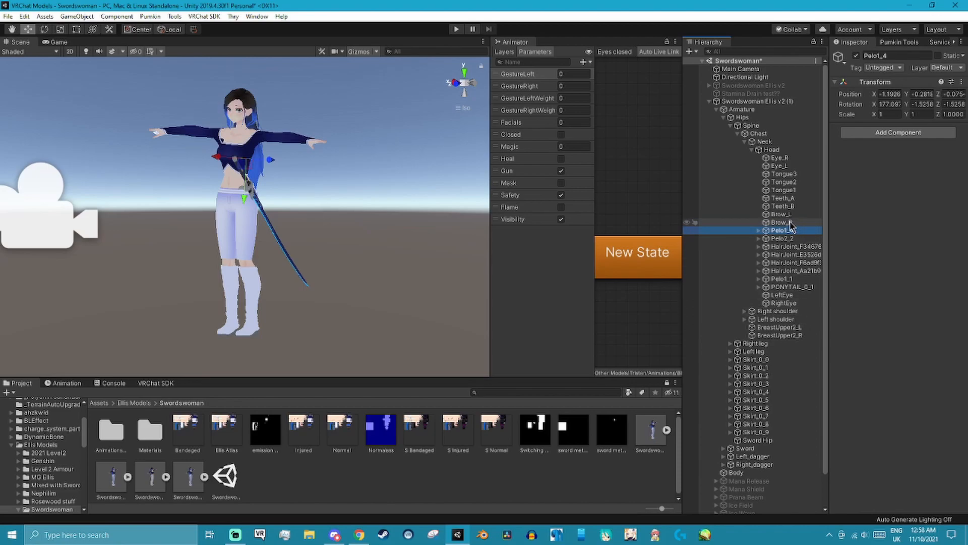
click(799, 239)
click(798, 230)
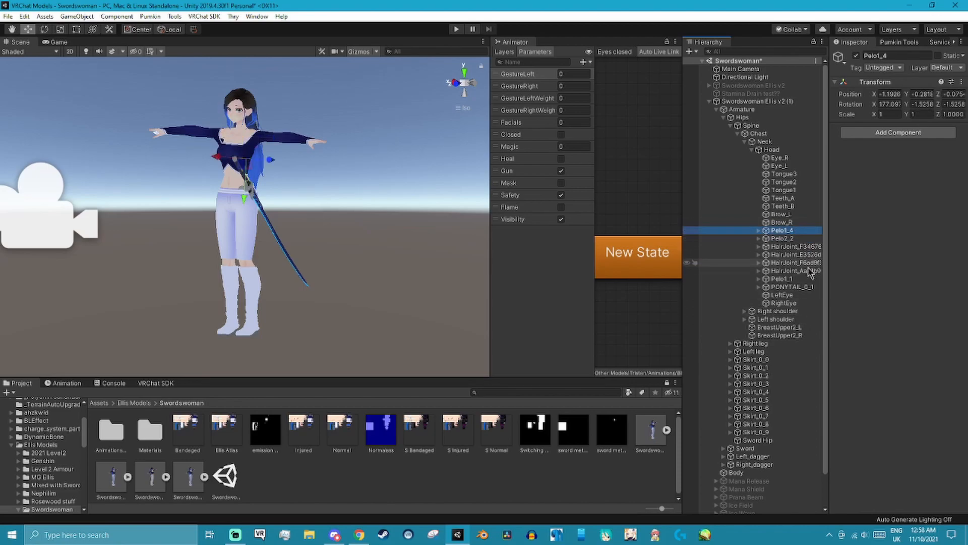
scroll(372, 262, down, 3)
right_drag(373, 262, 342, 257)
scroll(281, 248, up, 4)
click(780, 238)
click(784, 246)
click(788, 254)
click(791, 262)
click(793, 271)
click(795, 280)
click(787, 247)
Select the bone range from Pelo1_4 through Pelo1_1, and reduce the selection to Pelo1_4 alone.
click(788, 231)
shift+click(796, 277)
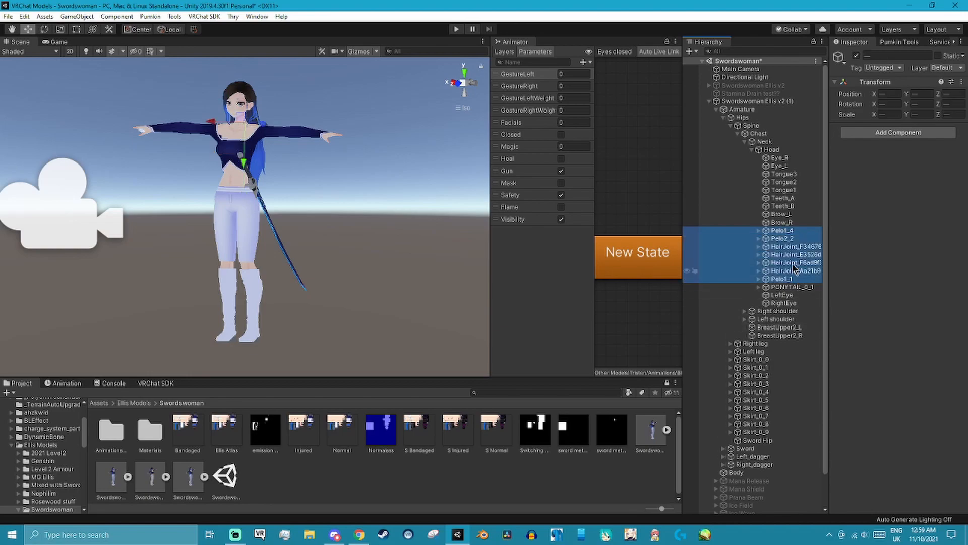
click(789, 247)
click(792, 231)
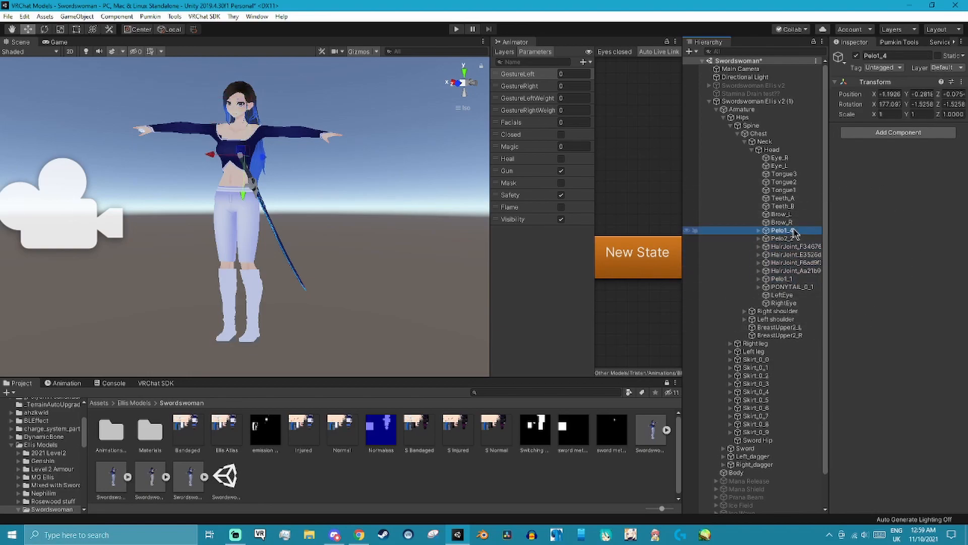
Select the four HairJoint bones under Head and add a Dynamic Bone component to all of them.
click(802, 247)
shift+click(809, 270)
alt+drag(324, 244, 212, 278)
click(794, 249)
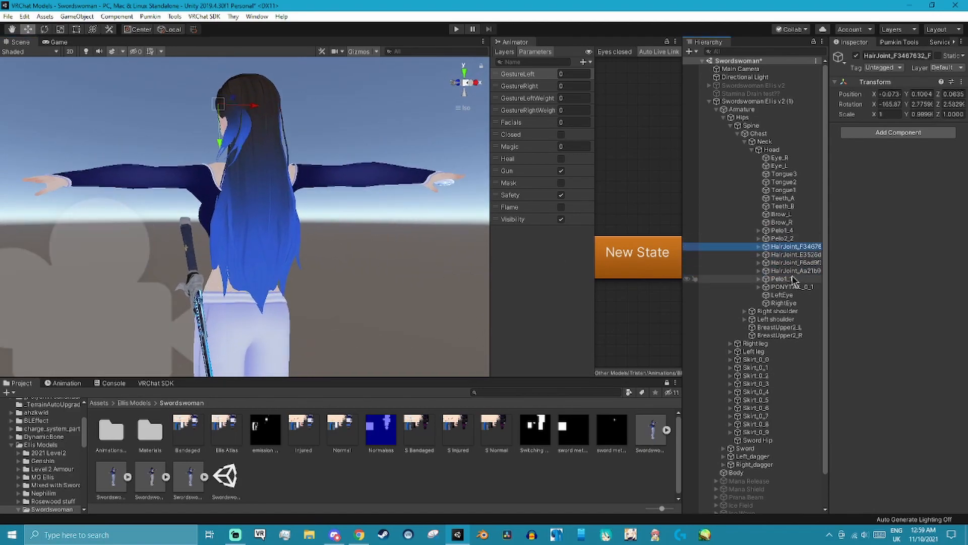
shift+click(795, 271)
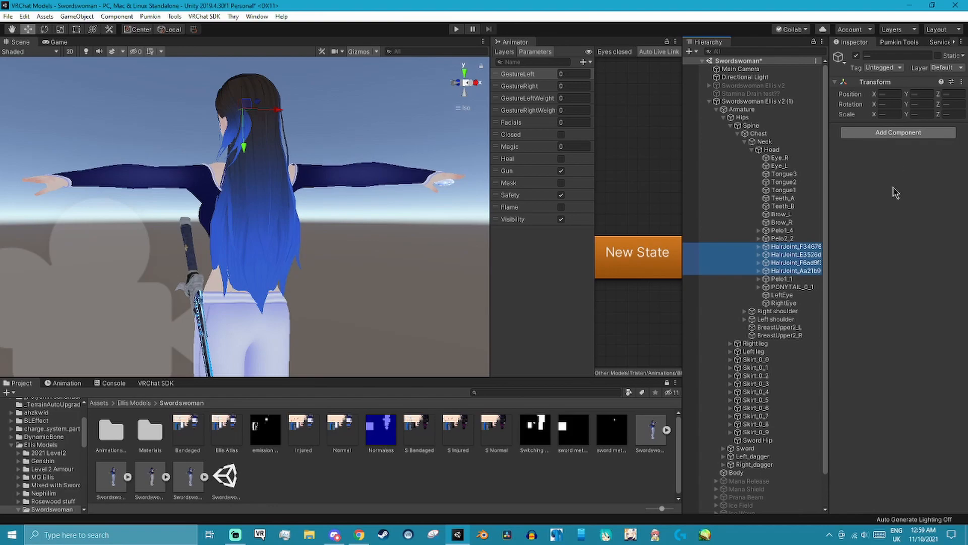
click(898, 132)
text(rotat)
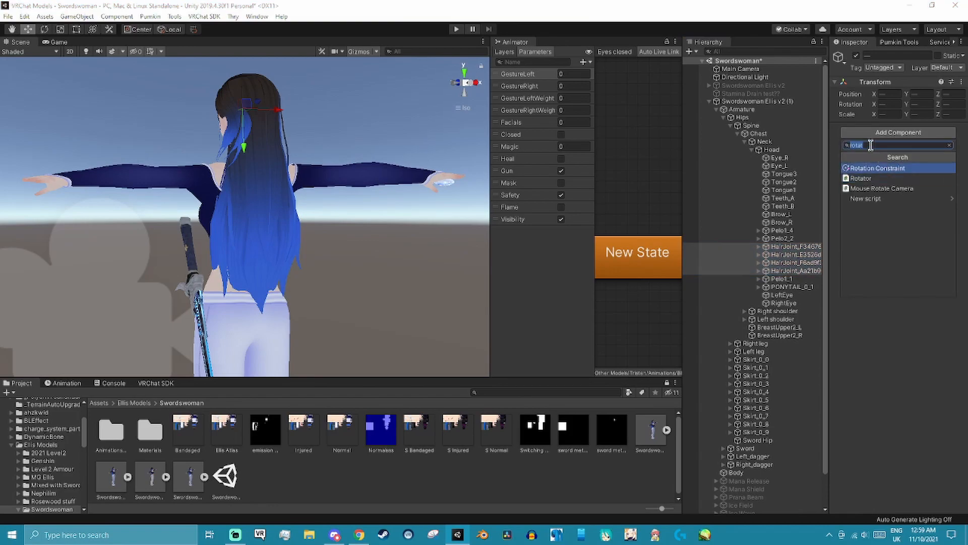
text(dynamic)
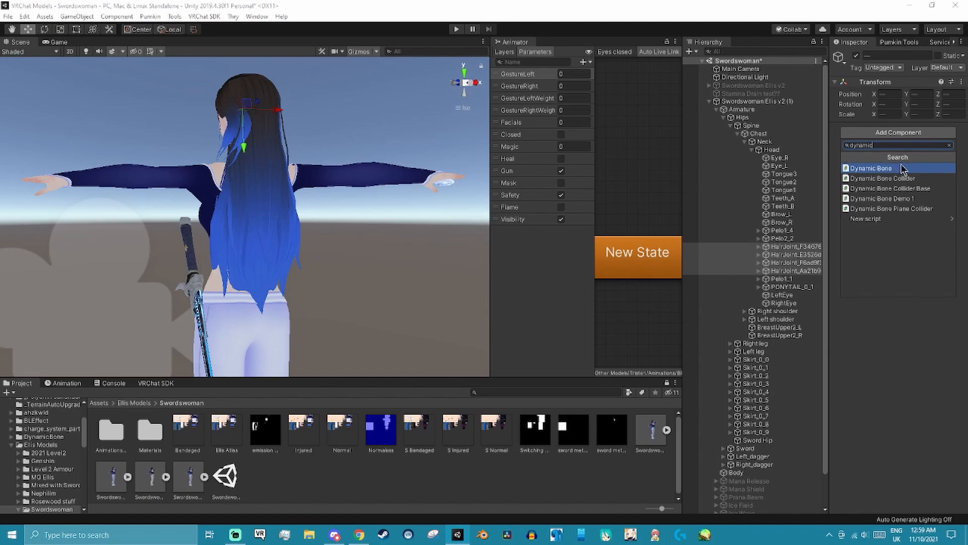
click(871, 168)
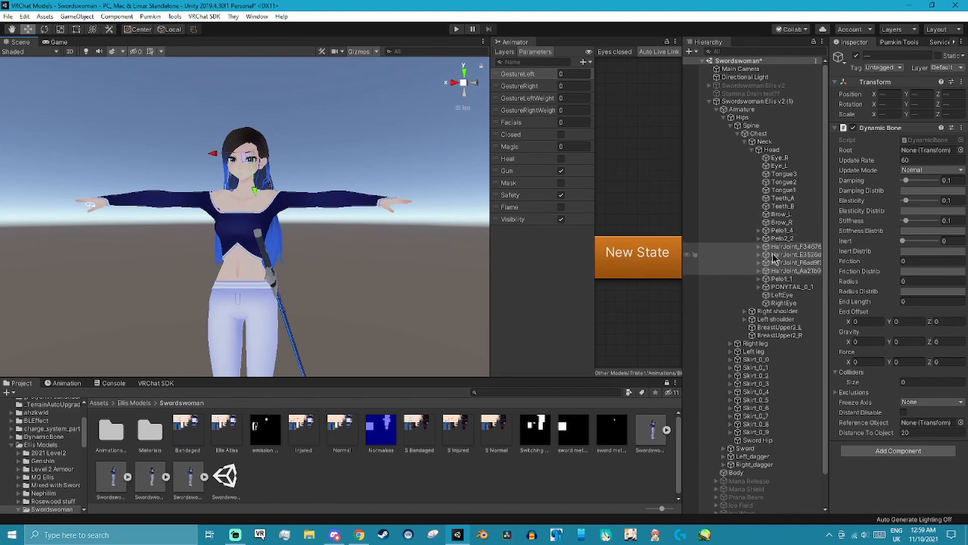
Lock the Inspector on the four HairJoint bones and select Tongue3 in the hierarchy.
click(962, 42)
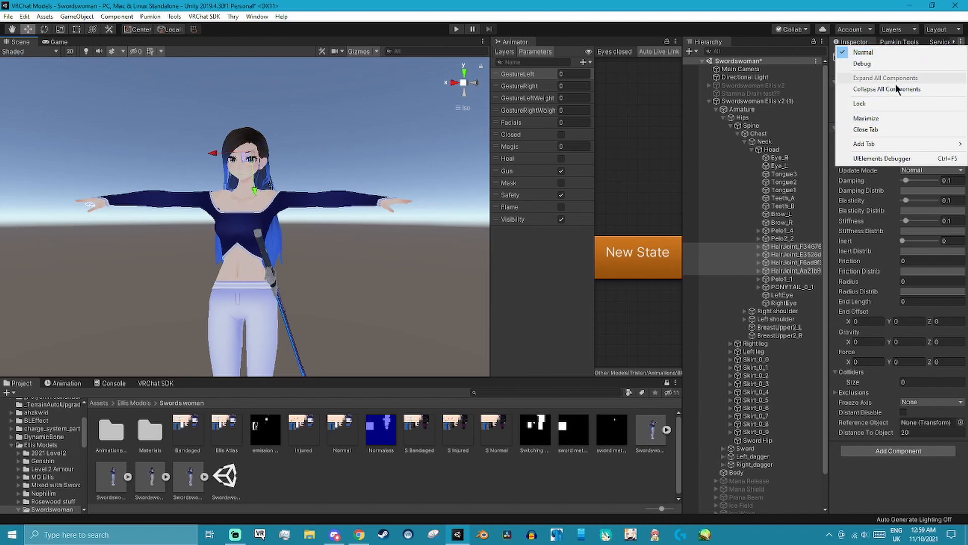
click(864, 104)
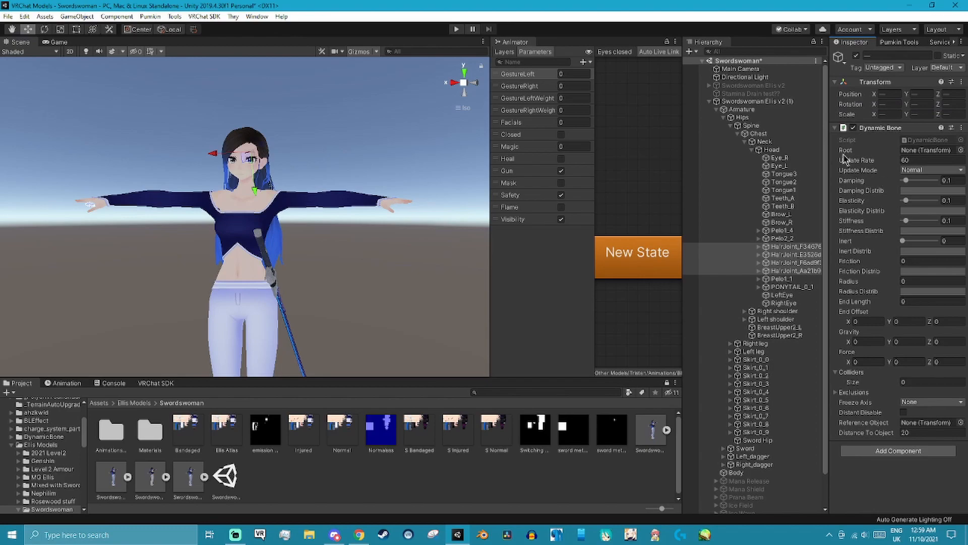
click(783, 197)
click(783, 174)
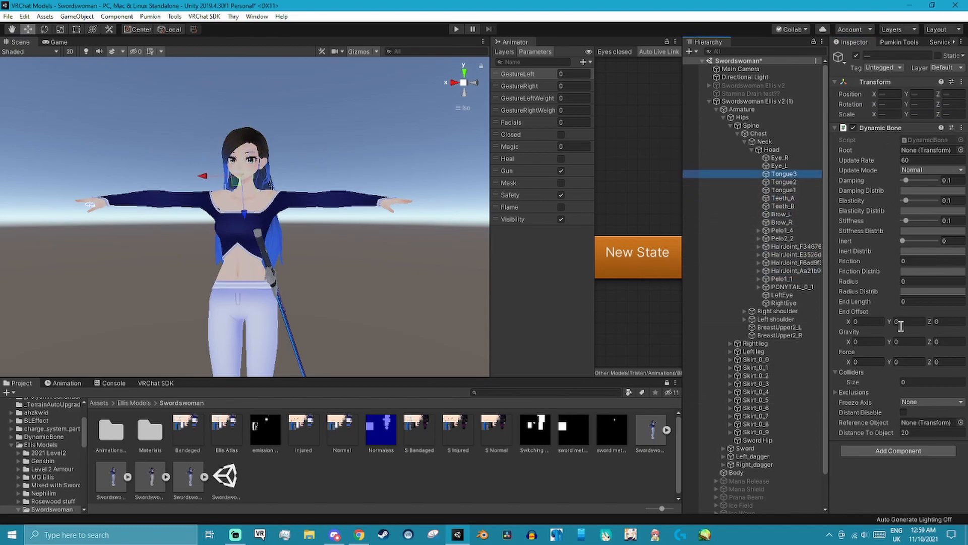
Select HairJoint_F3467632 in the hierarchy and unlock the Inspector.
click(792, 271)
key(Up)
key(Up)
key(Up)
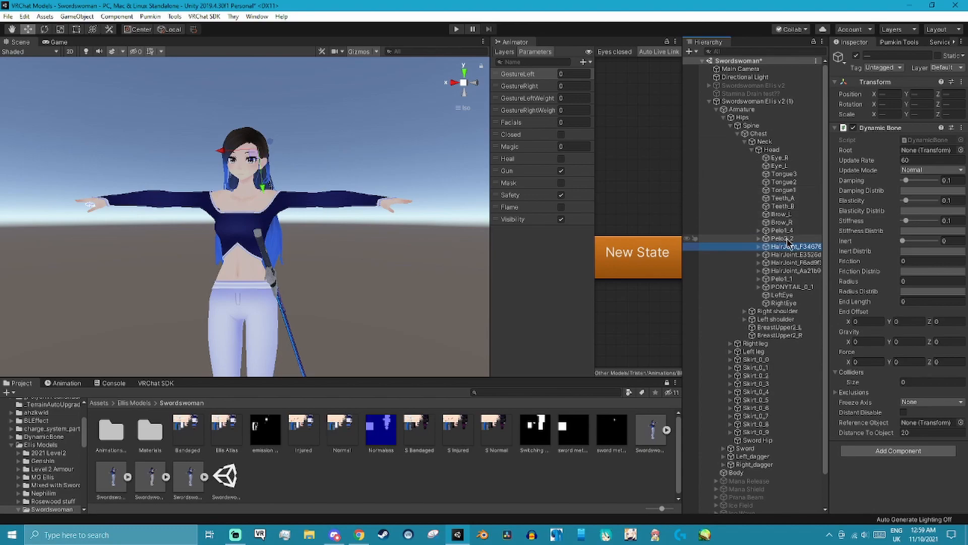
click(960, 42)
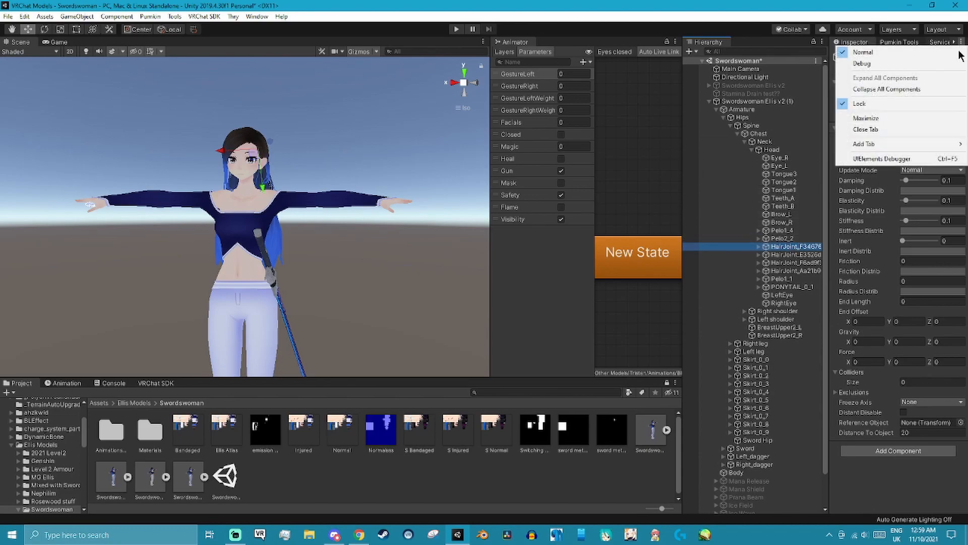
click(885, 103)
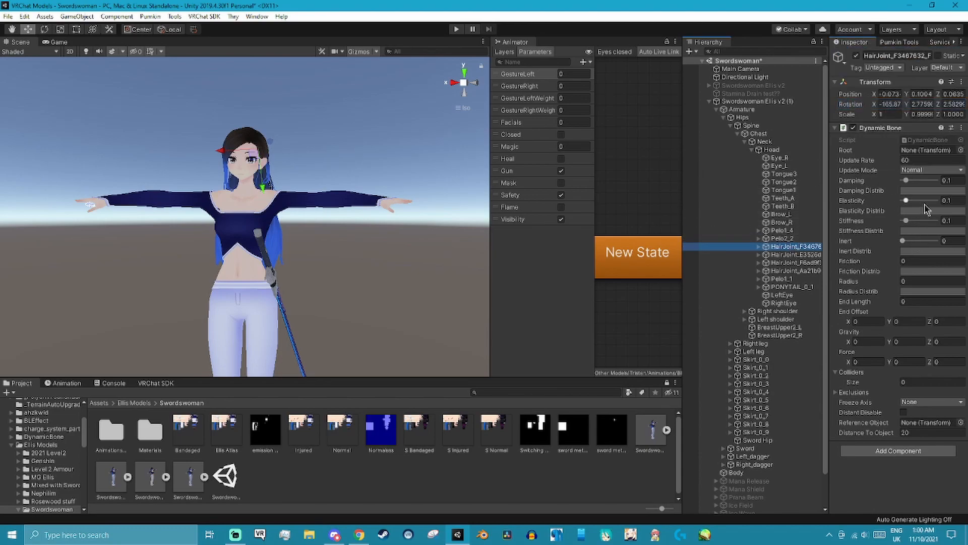
Assign each of the four HairJoint bones as the Root of its own Dynamic Bone component.
click(800, 254)
click(802, 262)
click(810, 271)
click(799, 247)
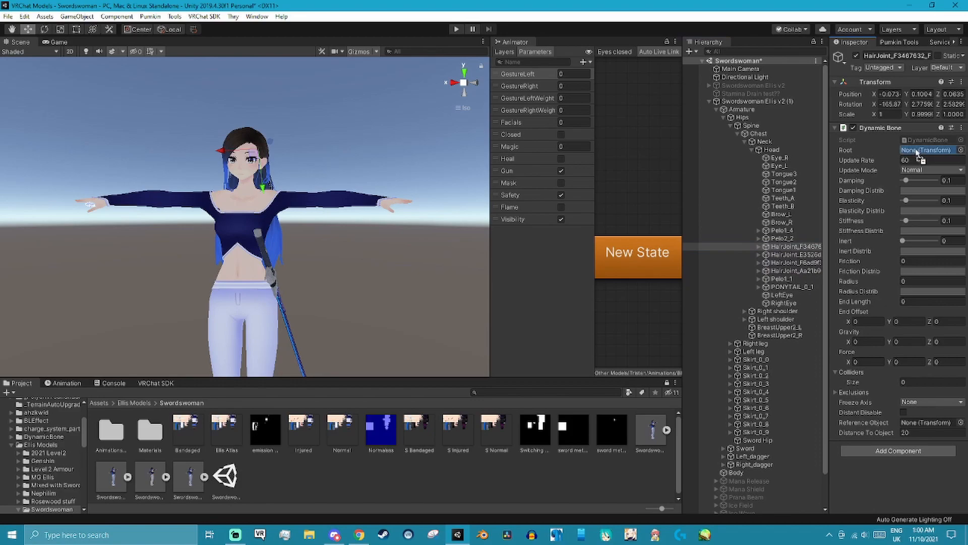
drag(796, 255, 911, 155)
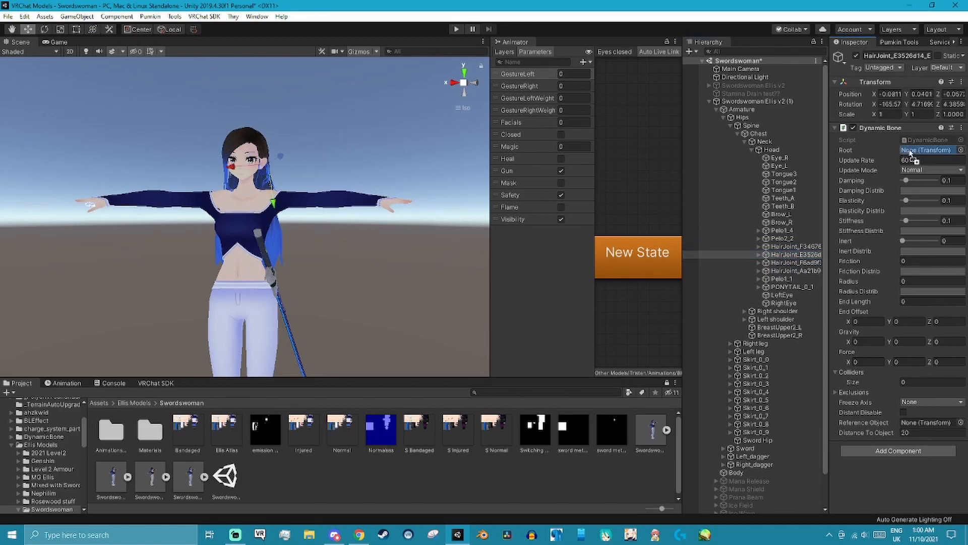
drag(785, 262, 949, 154)
click(785, 271)
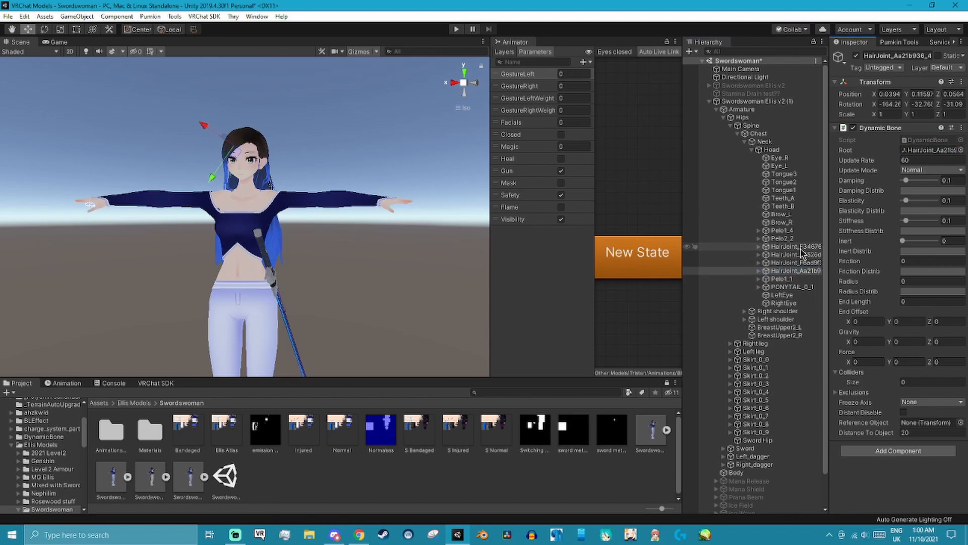
Lock the Inspector on all four HairJoint bones and set Damping to 0.03, Elasticity to 1 and Stiffness to 0.73.
shift+click(801, 247)
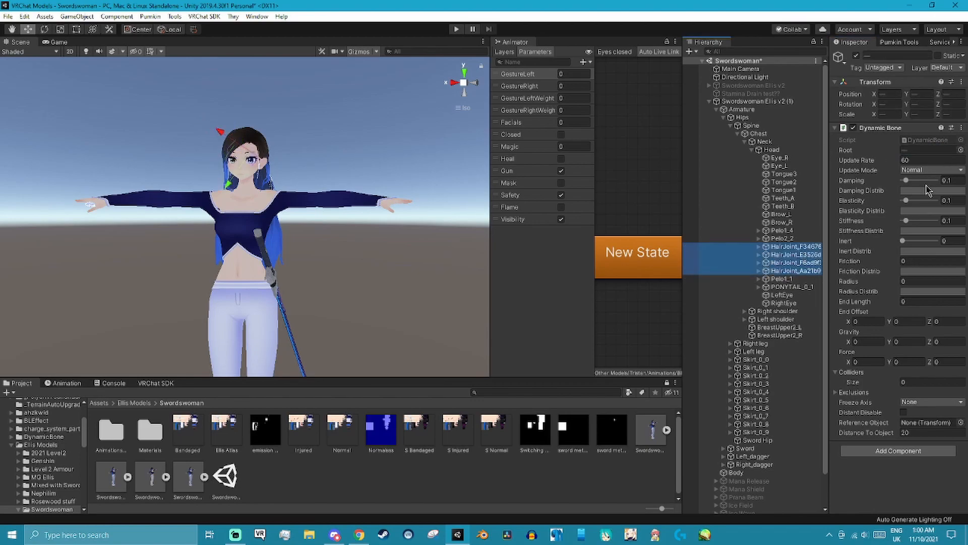
click(961, 43)
click(857, 101)
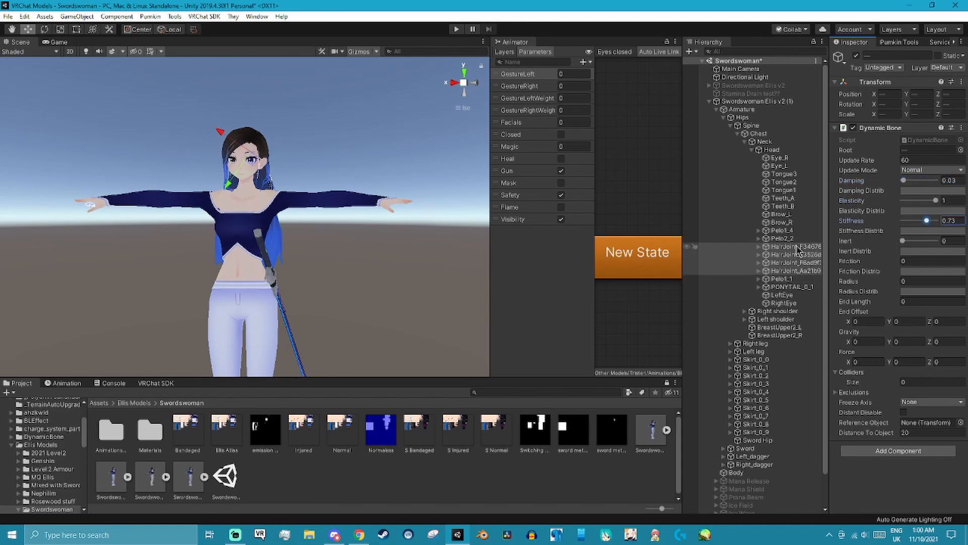
Start Play mode and view the avatar's hair from behind.
right_drag(334, 314, 35, 307)
mouse_move(322, 330)
middle_down()
mouse_move(302, 314)
mouse_move(313, 324)
middle_up()
right_drag(313, 324, 267, 312)
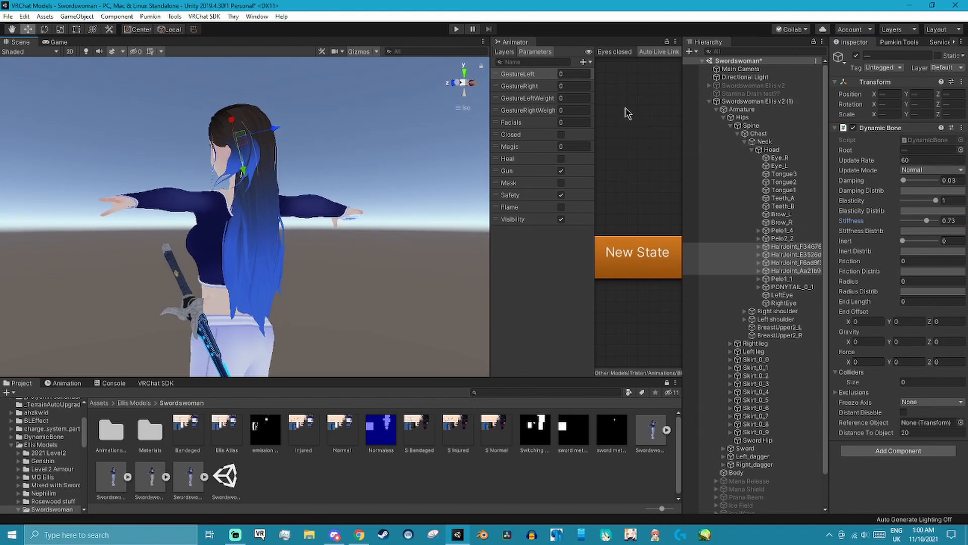
click(457, 30)
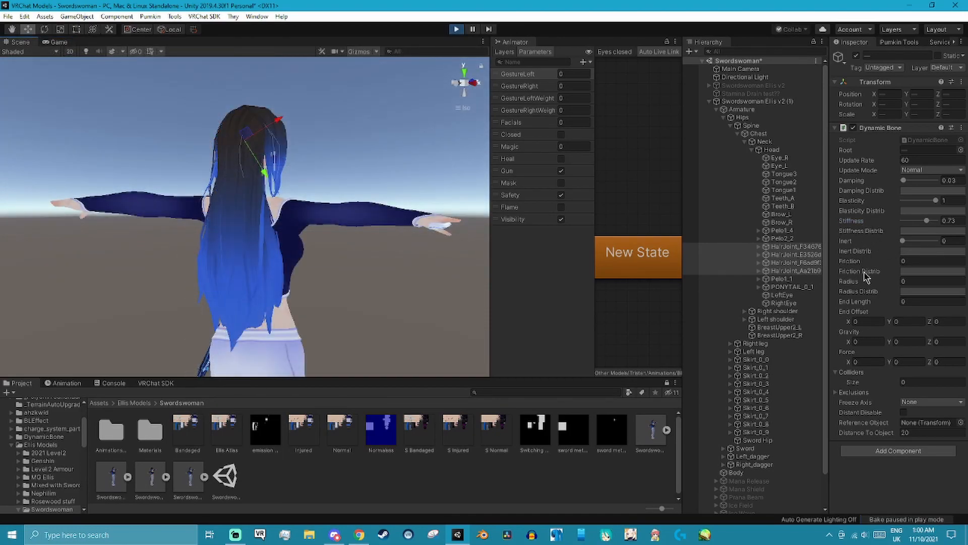
alt+drag(238, 132, 276, 186)
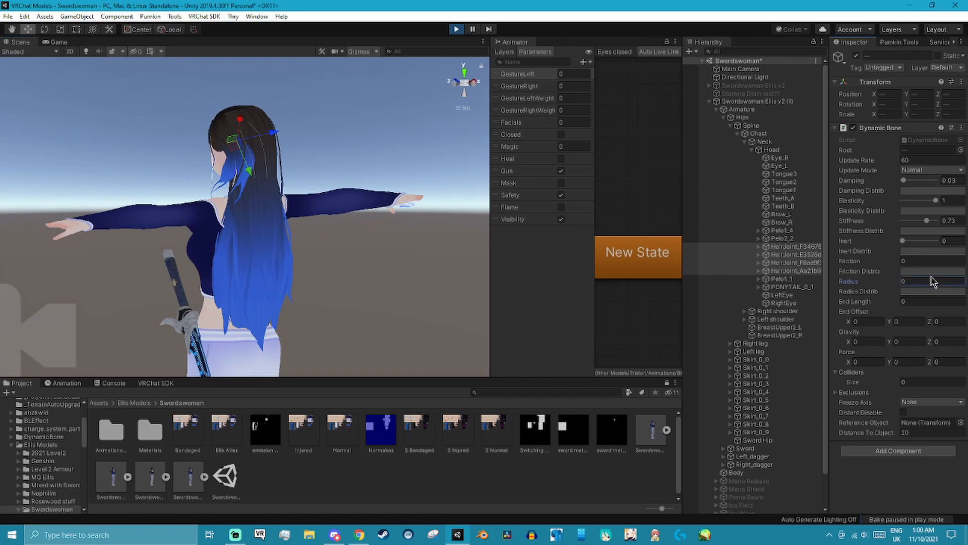
Try a Dynamic Bone Radius of 0.2 on the four HairJoint bones.
scroll(356, 282, up, 8)
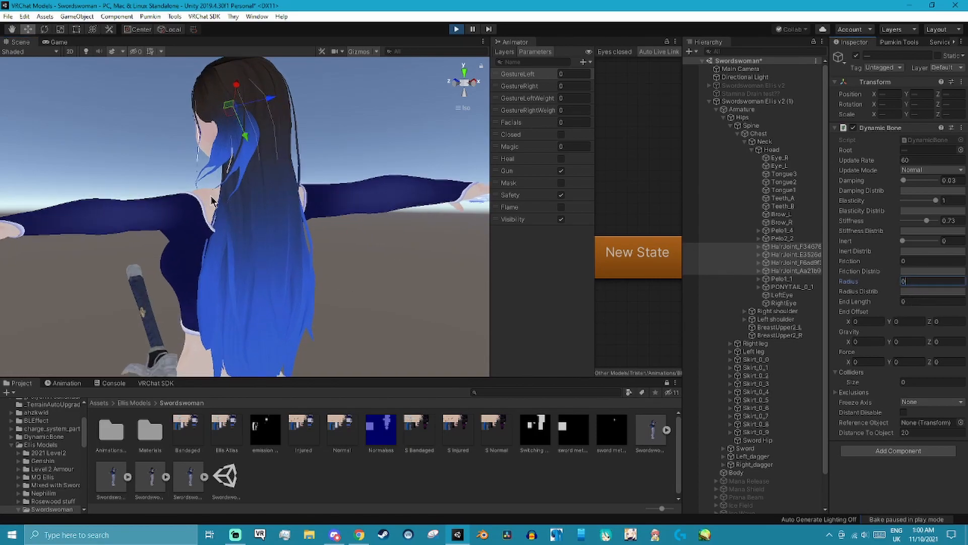
middle_drag(356, 283, 367, 351)
alt+drag(237, 282, 615, 268)
scroll(300, 274, up, 7)
alt+drag(300, 275, 236, 272)
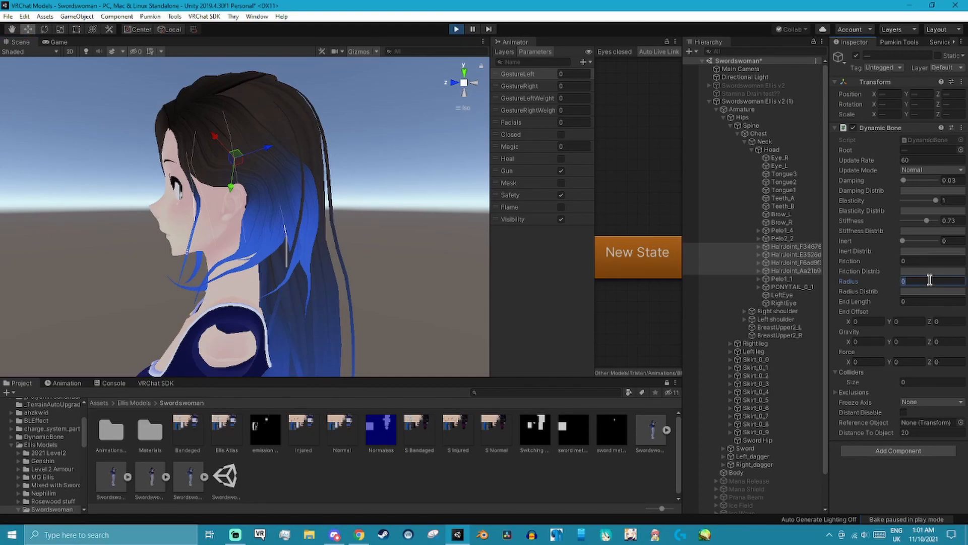
text(23)
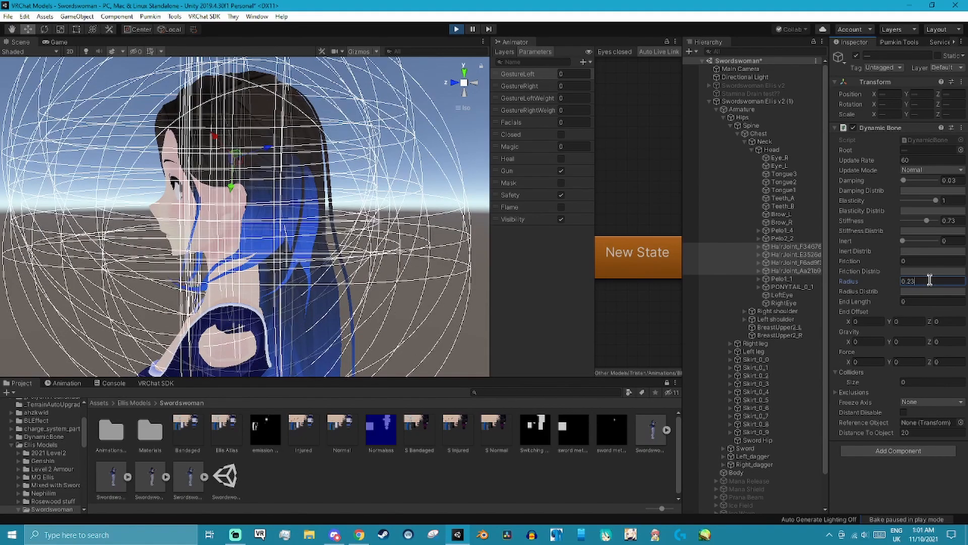
key(BackSpace)
scroll(383, 242, down, 5)
alt+drag(383, 242, 724, 262)
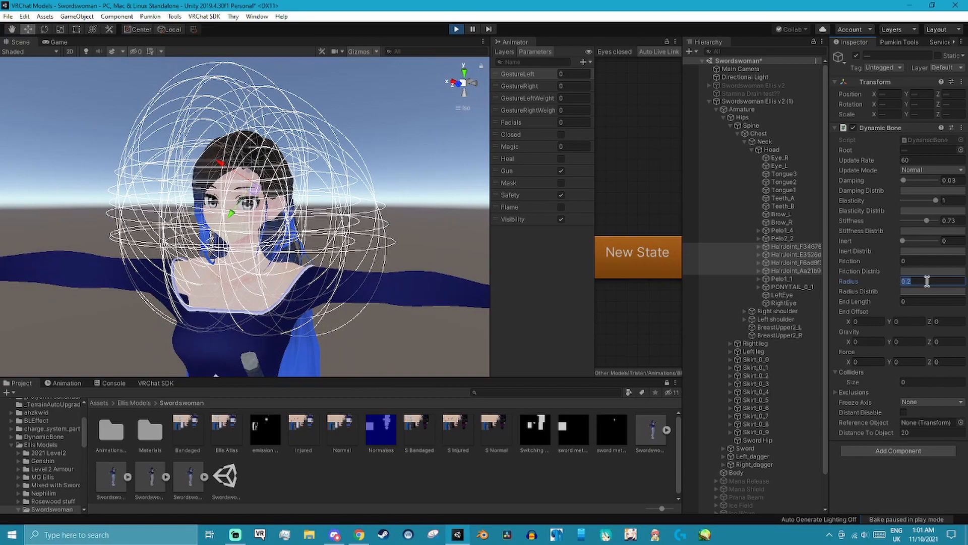
Set the Radius of the four HairJoint bones to 0.02 and inspect the collision spheres around the hair strands.
text(0.0)
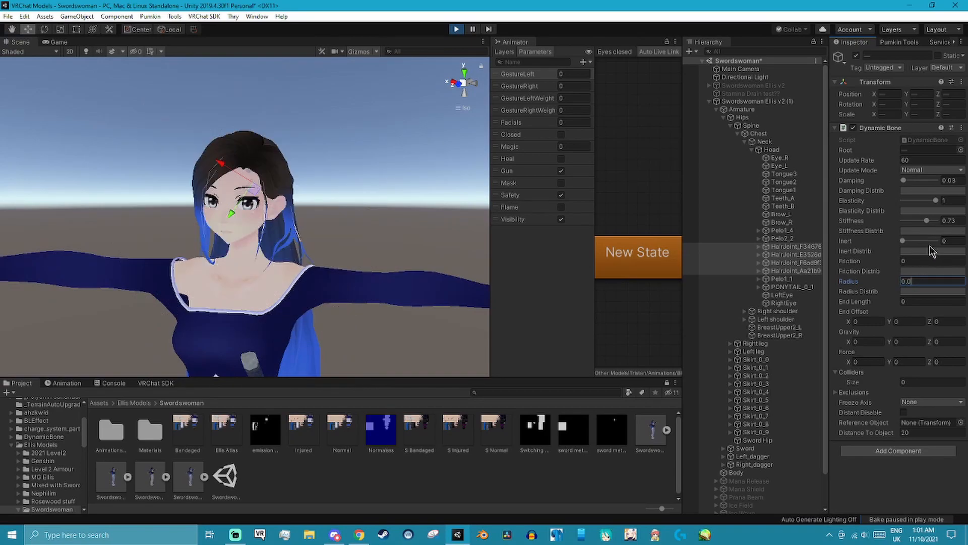
text(1)
key(BackSpace)
text(2)
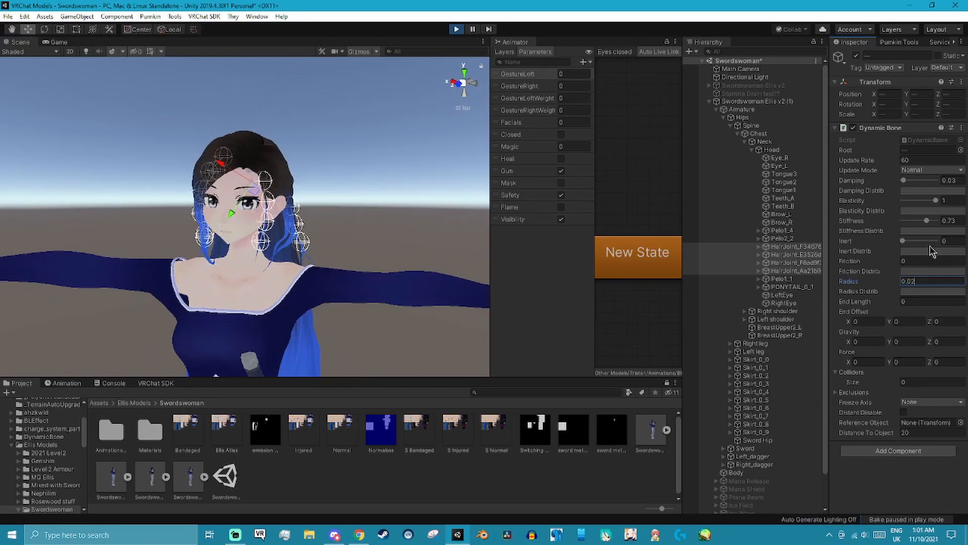
right_drag(448, 261, 303, 251)
right_drag(403, 262, 121, 288)
right_drag(444, 282, 361, 295)
scroll(197, 294, up, 4)
alt+drag(440, 290, 341, 290)
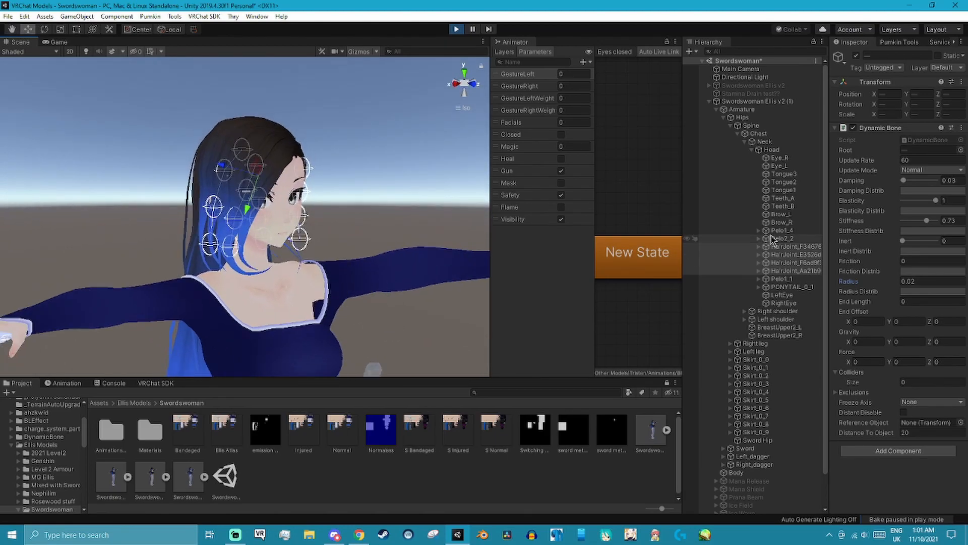
alt+drag(427, 247, 507, 287)
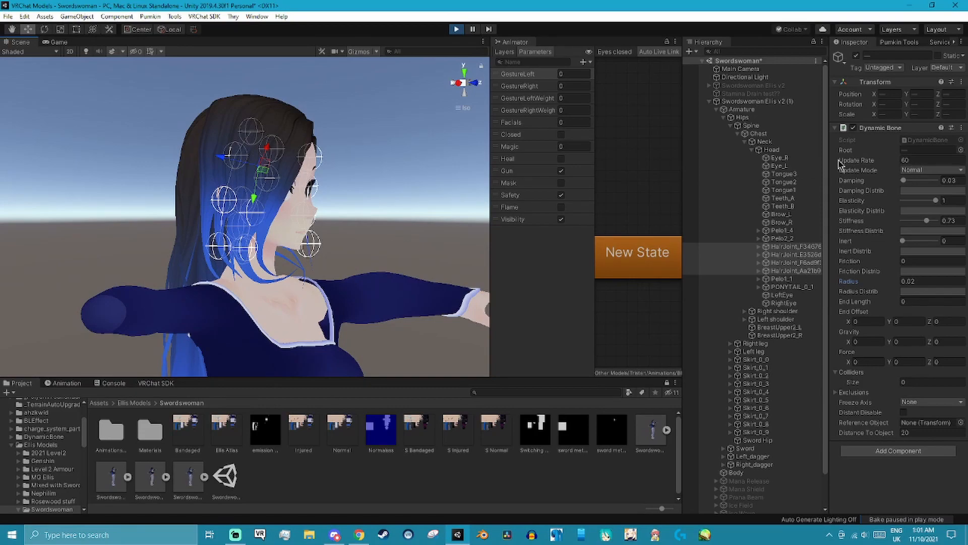
click(907, 159)
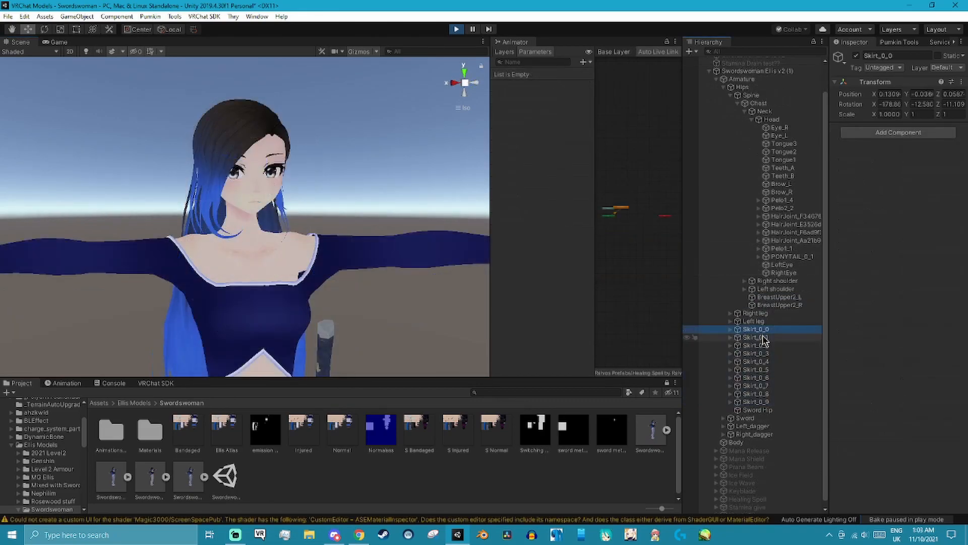
Expand the Skirt_0_1 through Skirt_0_9 bones under Hips to show their child bones.
click(756, 337)
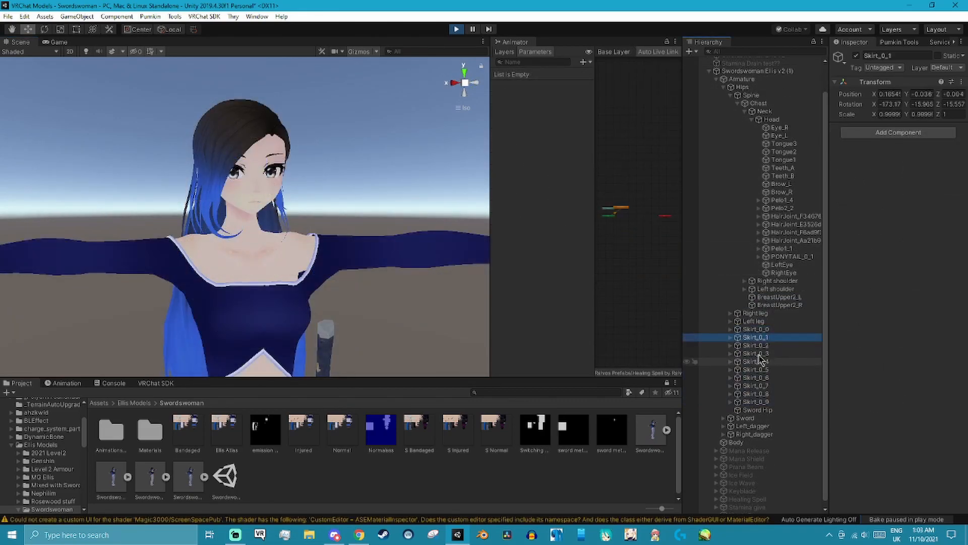
click(731, 337)
click(730, 353)
click(731, 369)
click(730, 426)
click(731, 418)
click(730, 409)
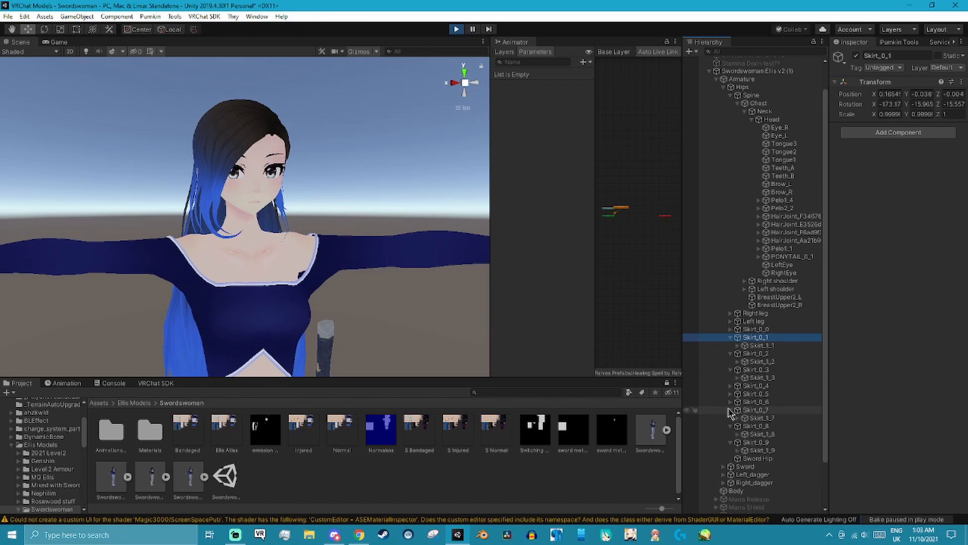
click(731, 401)
click(731, 393)
click(730, 385)
Select the skirt child bones from Skirt_1_9 up to Skirt_1_2 together.
click(762, 474)
ctrl+click(761, 457)
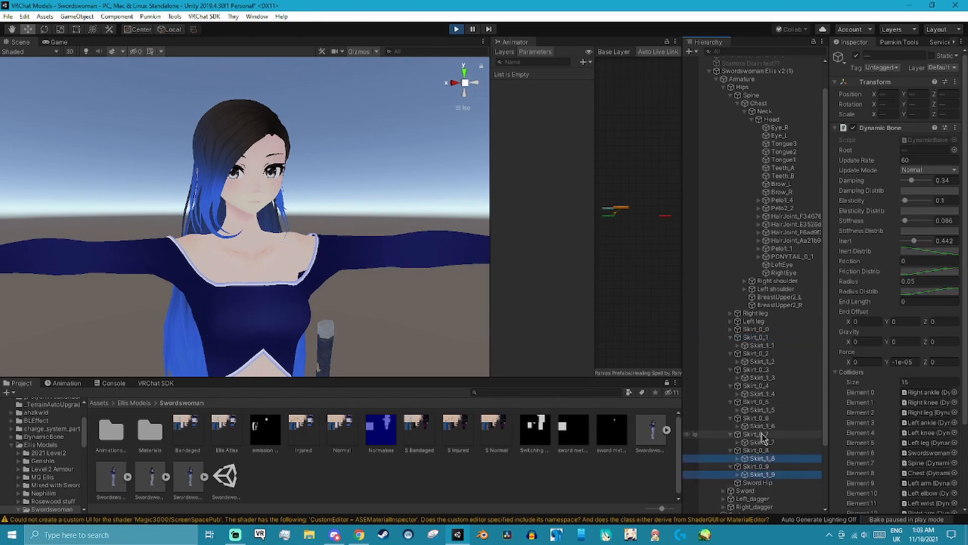
ctrl+click(762, 434)
ctrl+click(764, 435)
ctrl+click(762, 441)
ctrl+click(763, 426)
ctrl+click(762, 410)
ctrl+click(762, 393)
ctrl+click(762, 378)
ctrl+click(762, 361)
View the skirt's collision spheres around the legs, then toggle the selected bones' Dynamic Bone components repeatedly, leaving them disabled.
scroll(334, 291, down, 3)
scroll(332, 286, down, 4)
middle_drag(320, 283, 325, 155)
scroll(309, 210, down, 1)
middle_drag(309, 217, 305, 261)
scroll(304, 265, up, 1)
alt+drag(317, 274, 228, 290)
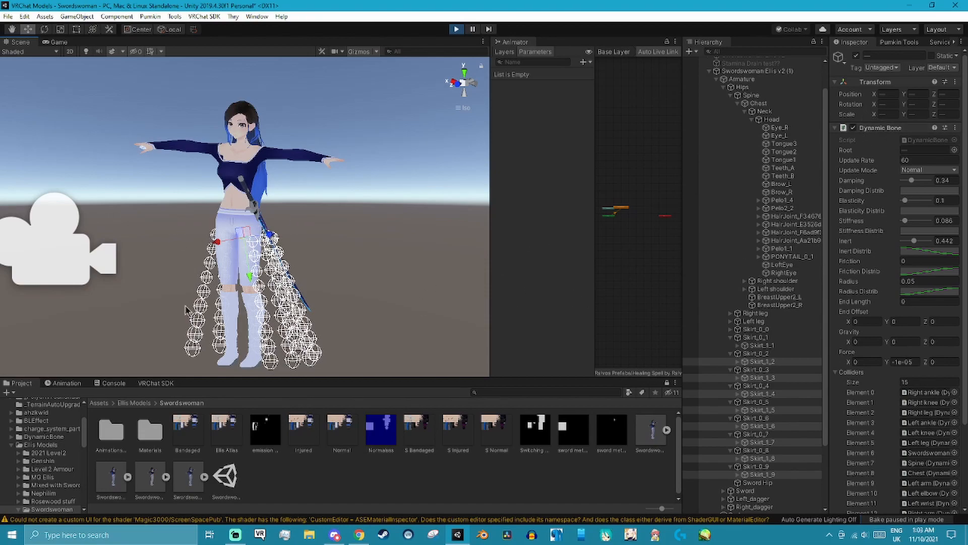
click(853, 128)
click(853, 130)
click(854, 130)
click(853, 130)
click(854, 129)
Select the Swordswoman Ellis v2 (1) root object and move the avatar slightly along its X axis.
right_drag(351, 240, 364, 241)
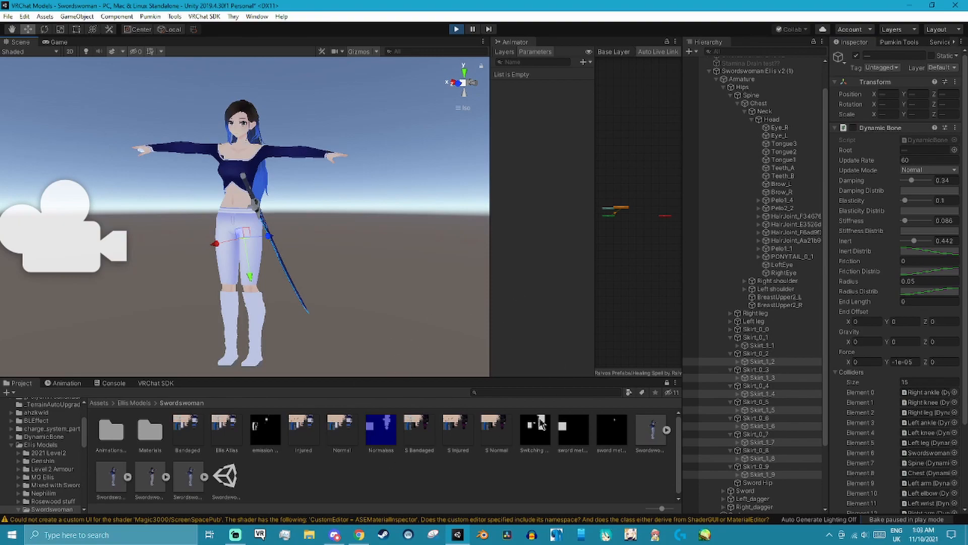
scroll(787, 378, up, 1)
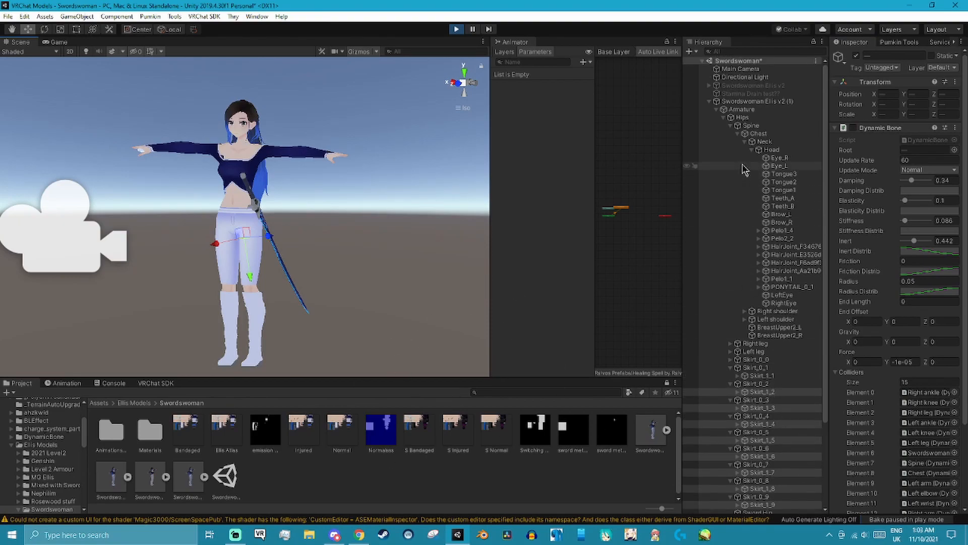
click(756, 102)
right_drag(298, 263, 247, 277)
mouse_move(202, 212)
mouse_down()
mouse_move(298, 234)
mouse_move(310, 208)
mouse_move(200, 210)
mouse_up()
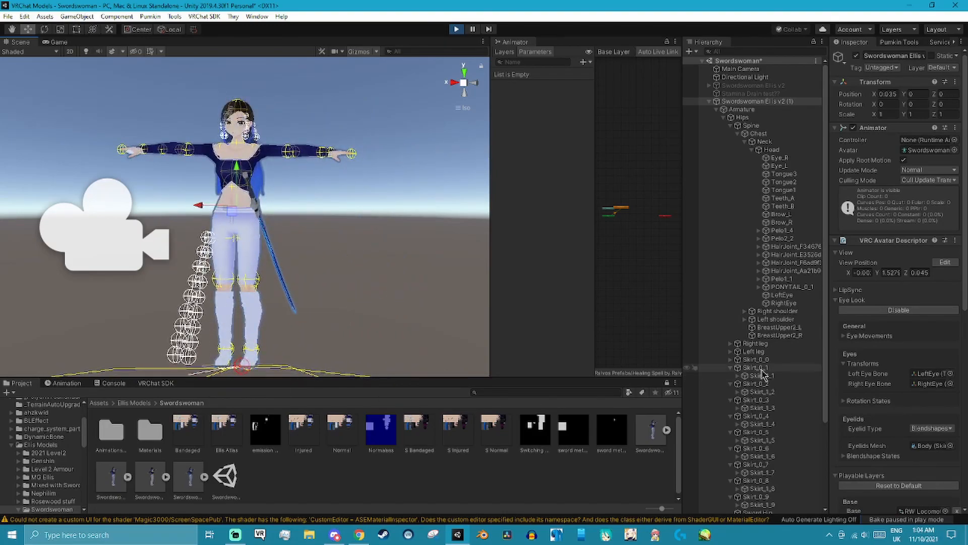
Select the four HairJoint bones under Head and lock the Inspector on their shared Dynamic Bone settings.
scroll(760, 370, down, 4)
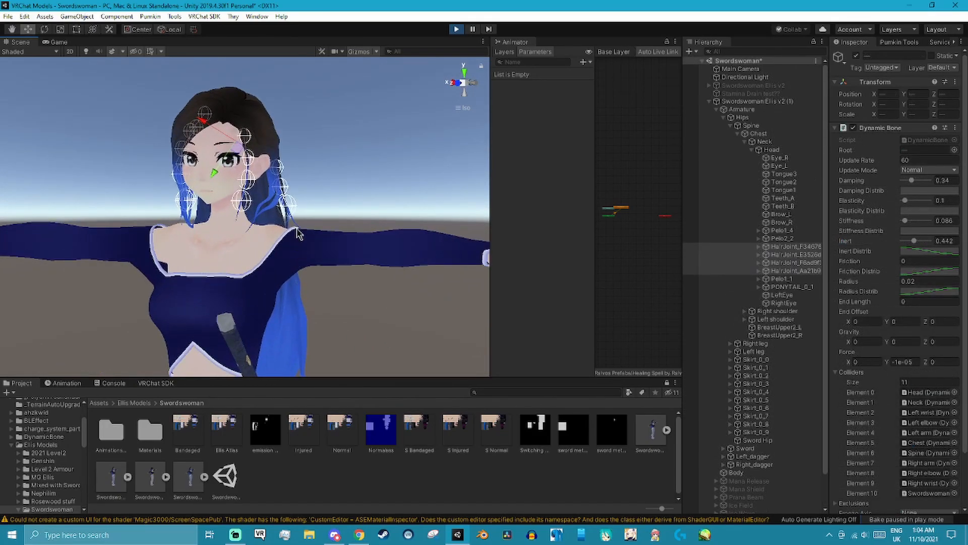
mouse_move(298, 233)
right_down()
mouse_move(462, 261)
mouse_move(298, 252)
right_up()
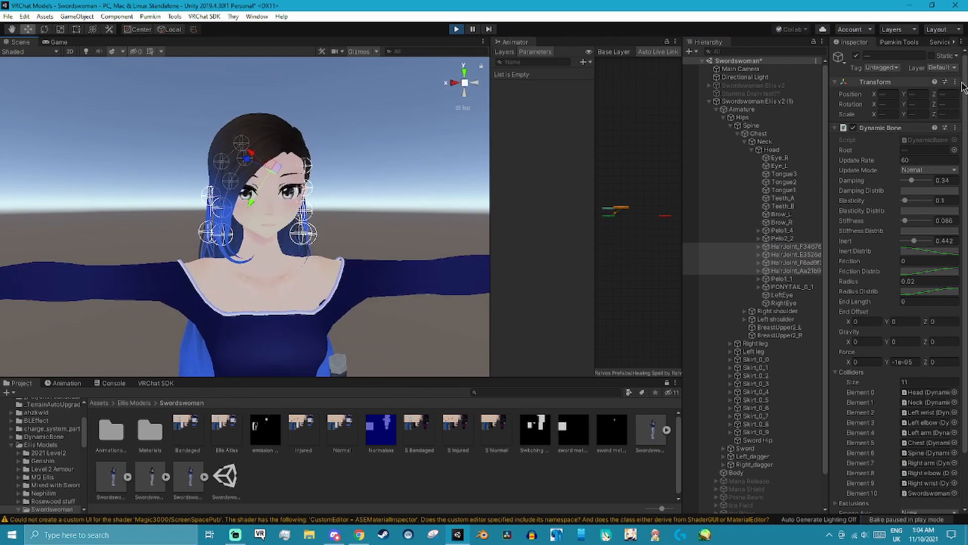
click(961, 41)
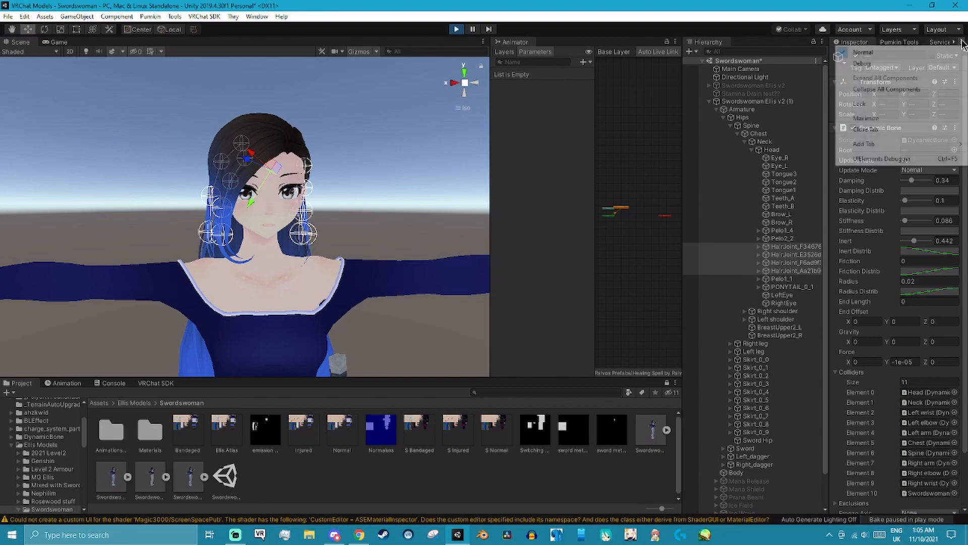
click(866, 106)
Select the avatar root, widen the Scene view, and move the avatar around to test the hair's motion.
right_drag(388, 217, 431, 276)
double_click(748, 105)
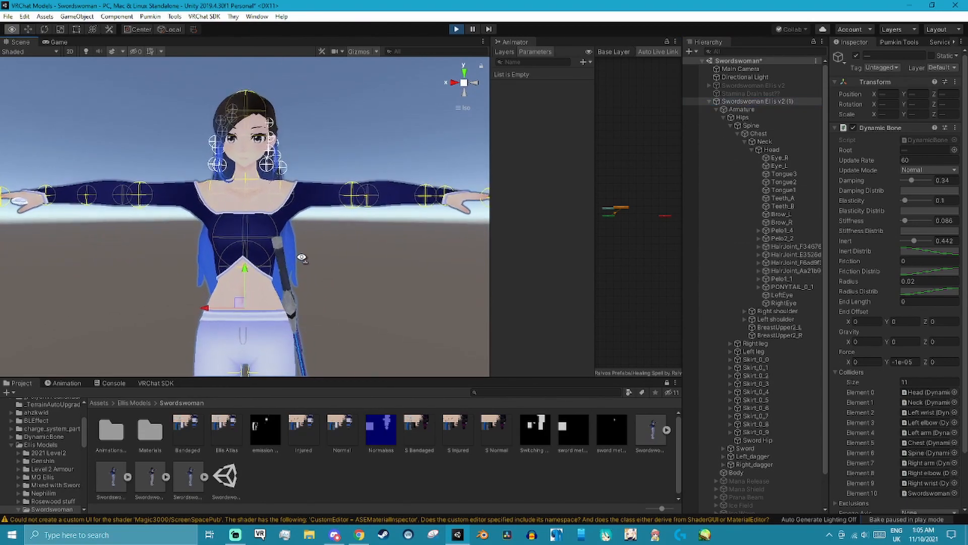
drag(209, 305, 297, 302)
right_drag(254, 283, 252, 342)
drag(491, 272, 644, 272)
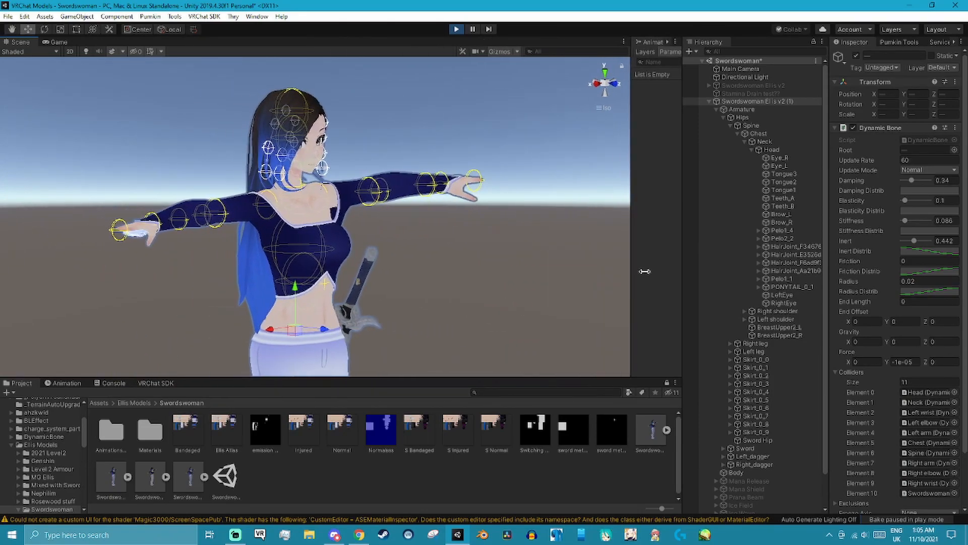
drag(342, 329, 370, 315)
Set the hair bones' Damping to 0 and move the avatar to test the hair's motion.
right_drag(371, 316, 449, 285)
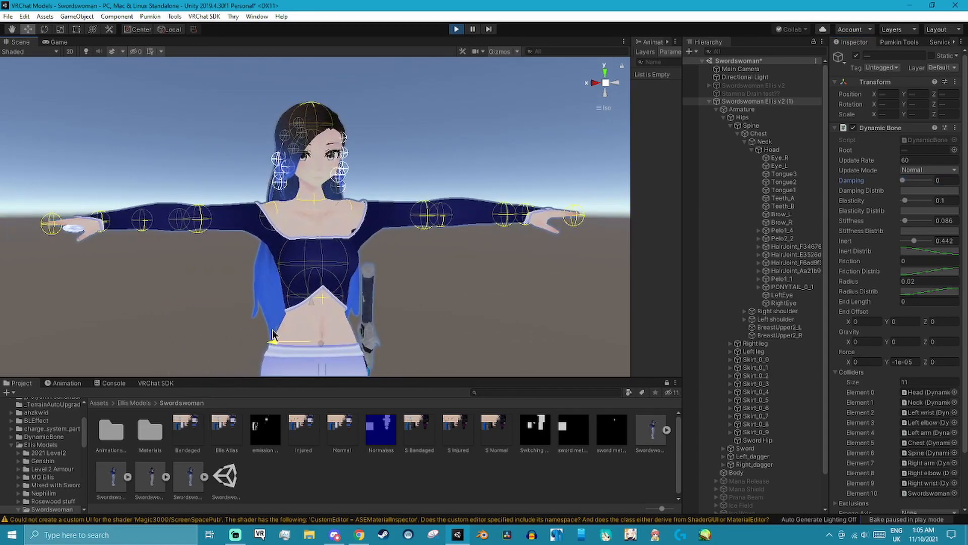
drag(272, 334, 250, 339)
right_drag(260, 339, 391, 343)
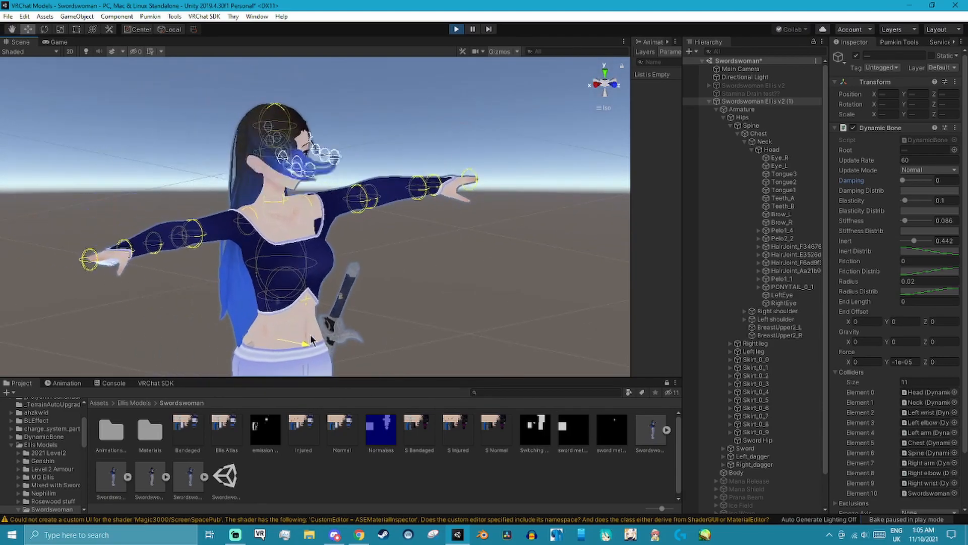
drag(301, 343, 275, 333)
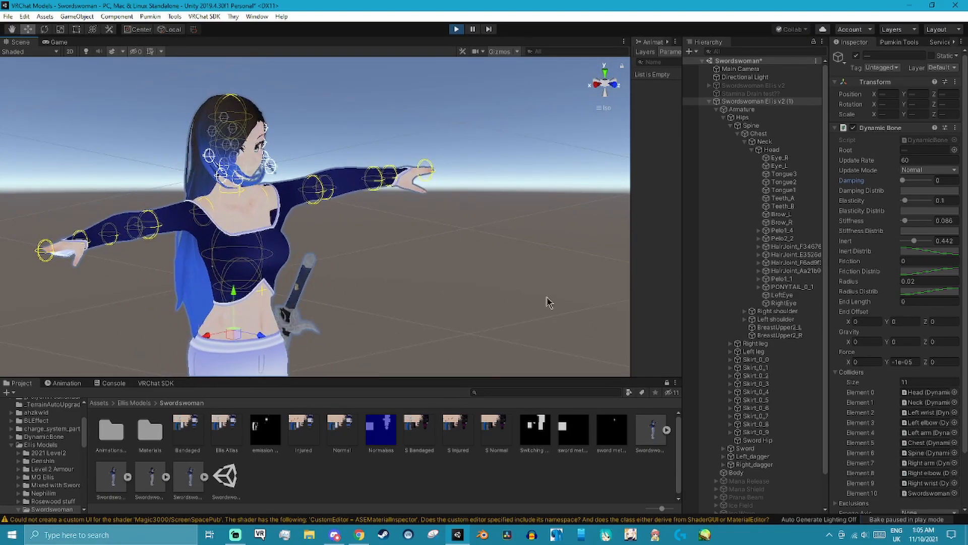
Compare the hair's motion while moving the avatar sideways with Damping set to 1, 0.34 and 0.68.
drag(903, 180, 934, 180)
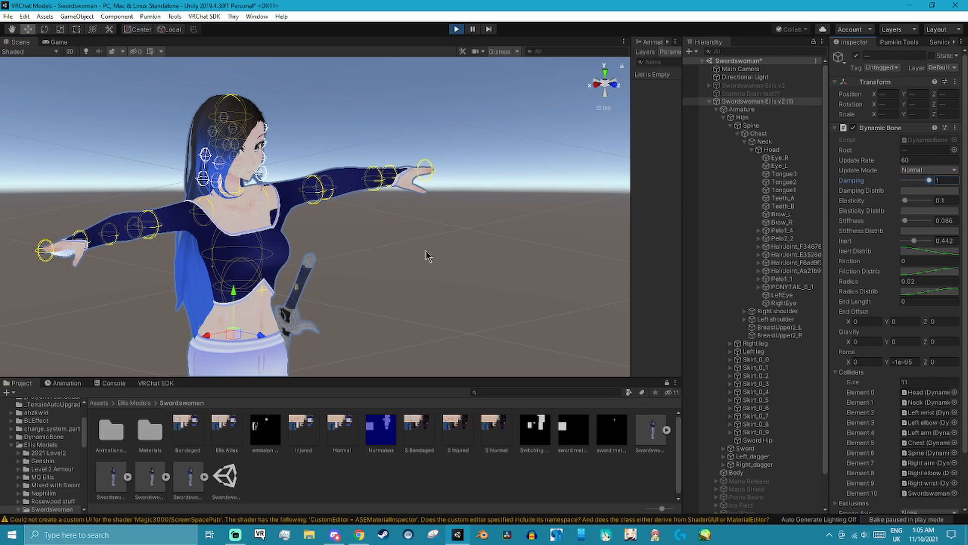
right_drag(443, 254, 260, 330)
drag(240, 336, 274, 335)
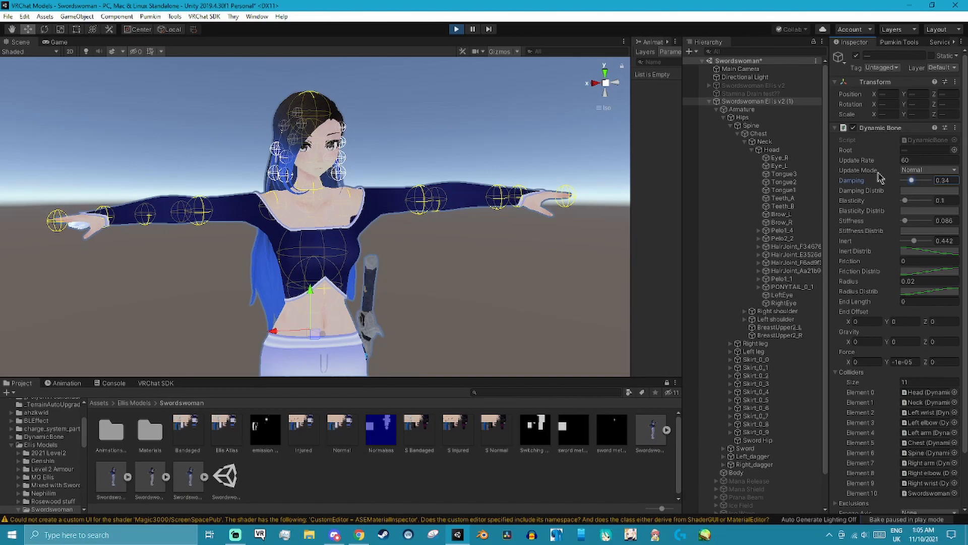
drag(275, 331, 345, 328)
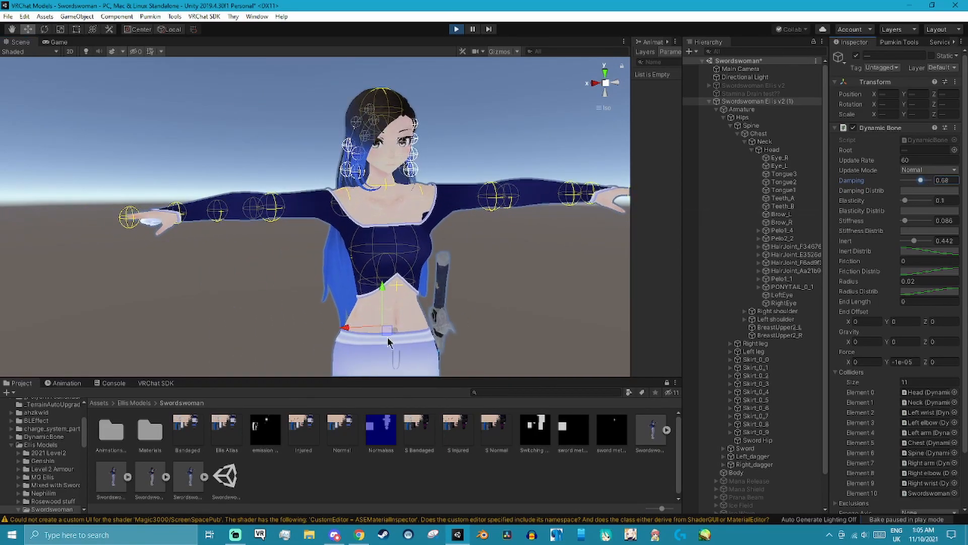
Compare the hair's motion while moving the avatar sideways with Damping set to 0.68, 0.11 and 0.34.
mouse_move(353, 331)
mouse_down()
mouse_move(234, 335)
mouse_move(348, 331)
mouse_up()
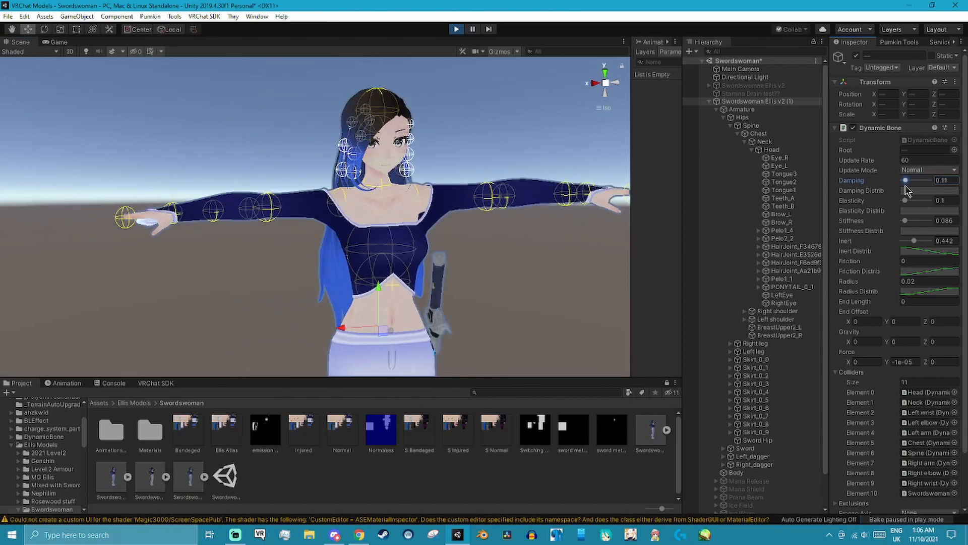
drag(357, 329, 284, 333)
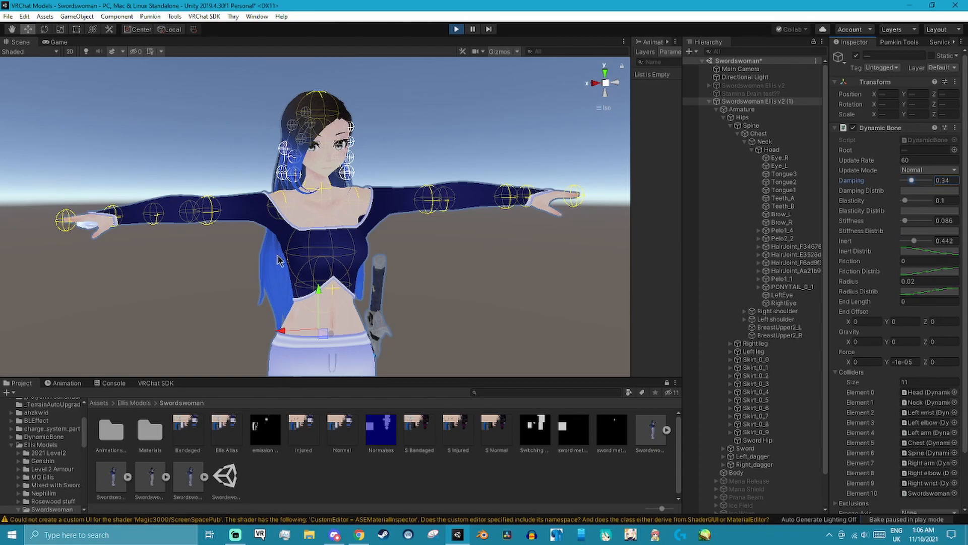
drag(284, 323, 321, 327)
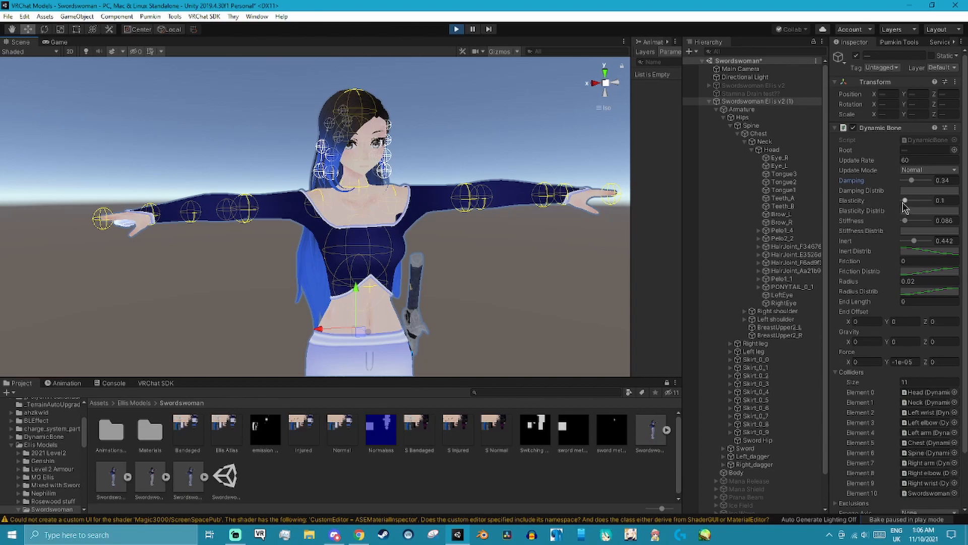
Compare the hair's motion while moving the avatar with Elasticity set to 0, 1, 0.75 and 0.28.
drag(320, 336, 258, 320)
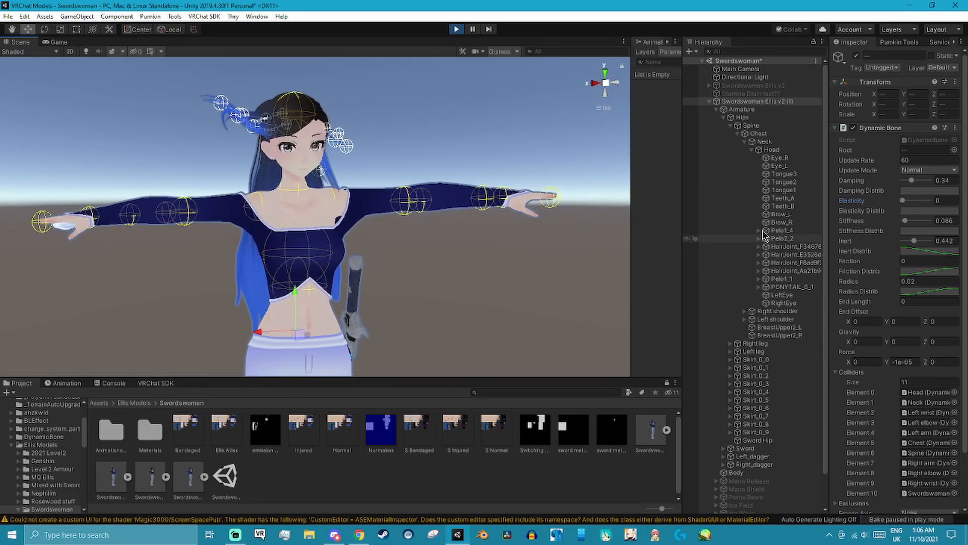
drag(902, 201, 953, 204)
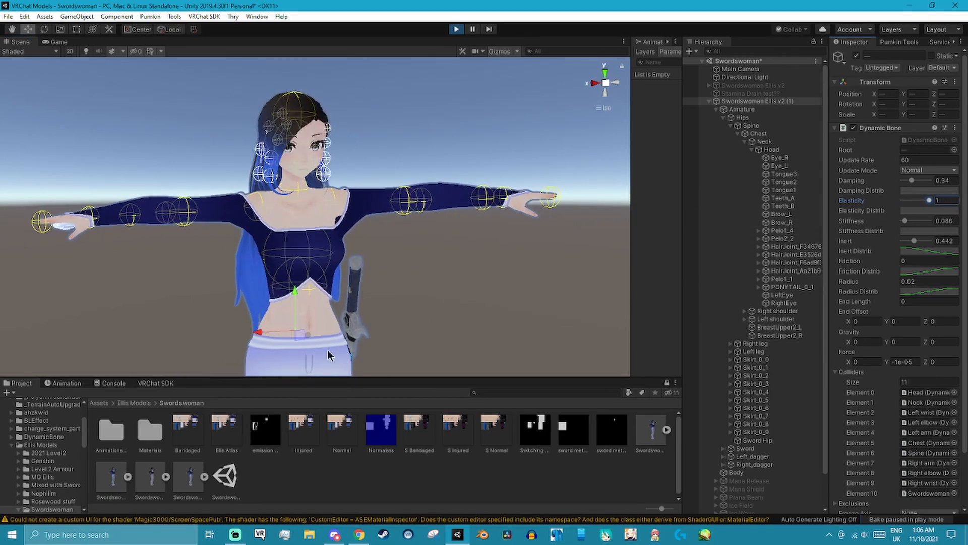
drag(260, 339, 330, 317)
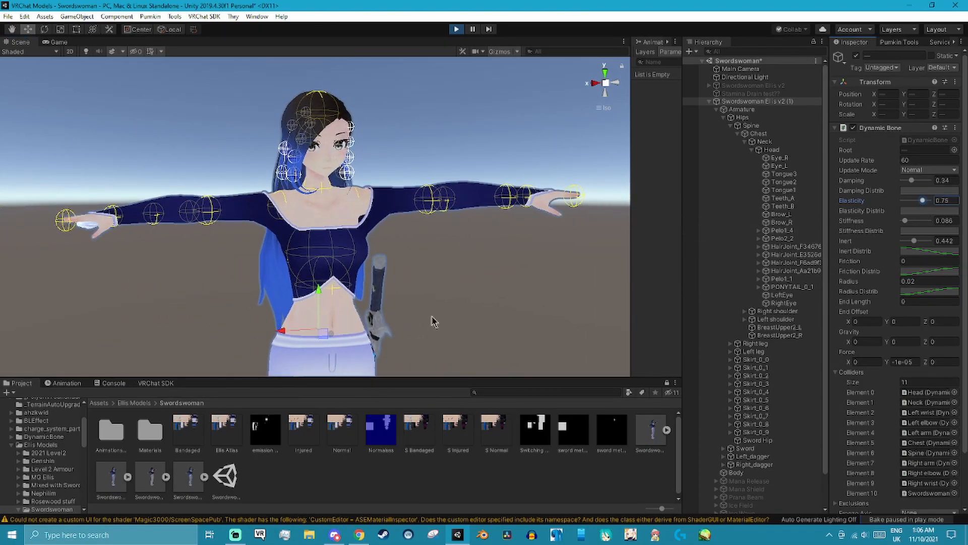
drag(283, 341, 227, 332)
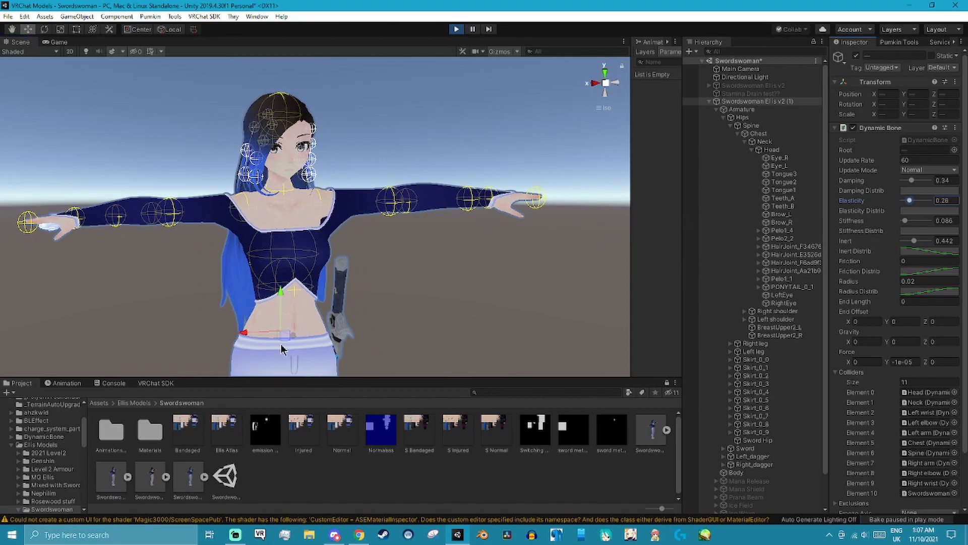
drag(261, 341, 250, 319)
Set the hair bones' Elasticity to 0.07 and move the avatar from side to side to test the hair's motion.
drag(907, 201, 904, 201)
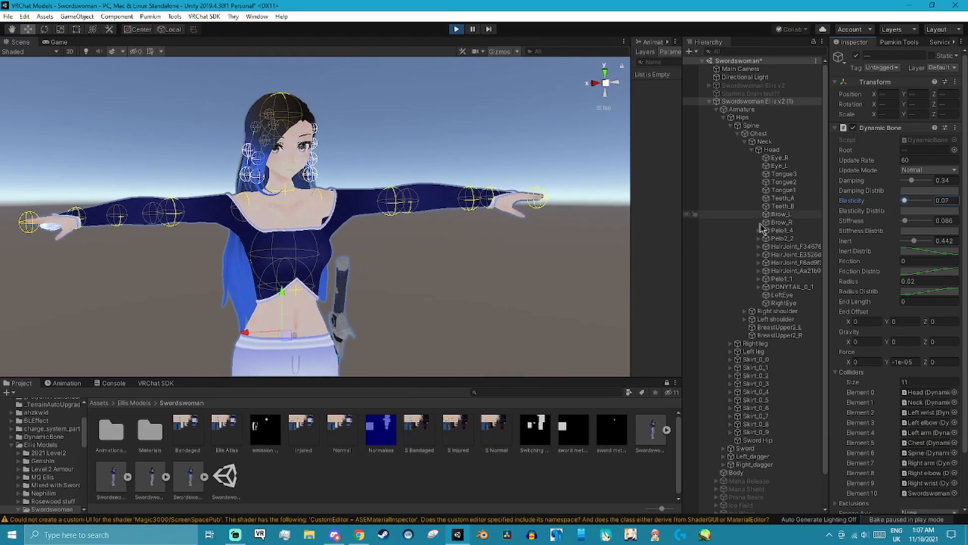
mouse_move(242, 333)
mouse_down()
mouse_move(145, 352)
mouse_move(294, 331)
mouse_move(234, 333)
mouse_move(253, 333)
mouse_up()
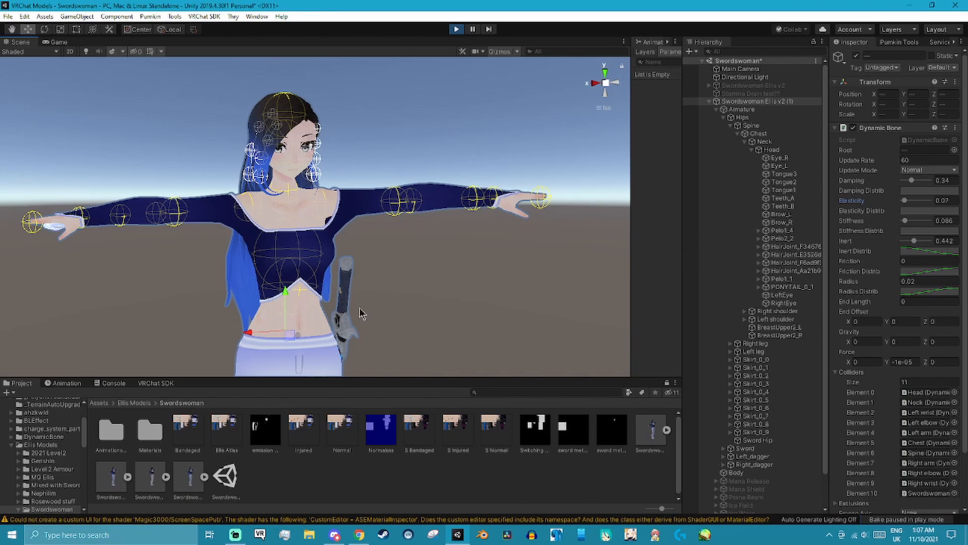
drag(240, 336, 217, 346)
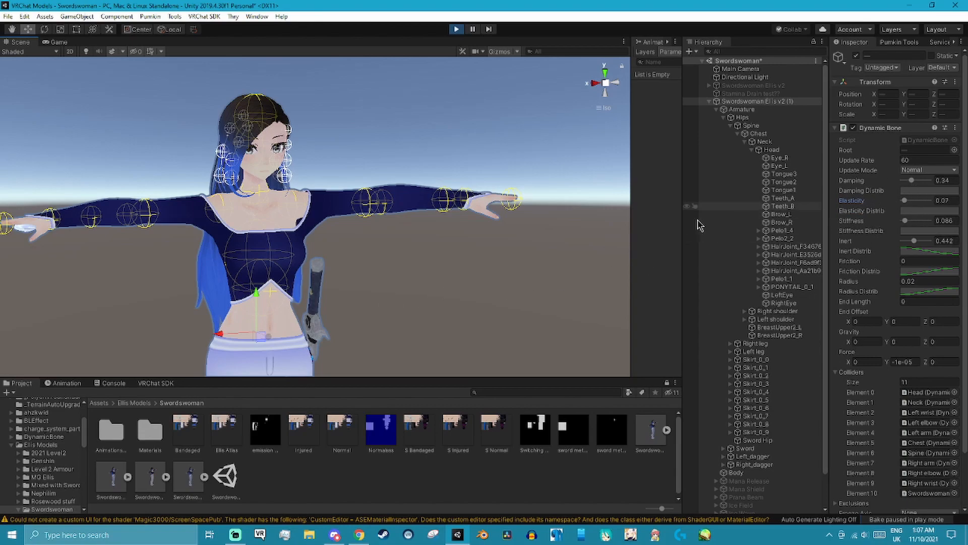
mouse_move(226, 339)
mouse_down()
mouse_move(173, 342)
mouse_move(350, 332)
mouse_move(235, 336)
mouse_up()
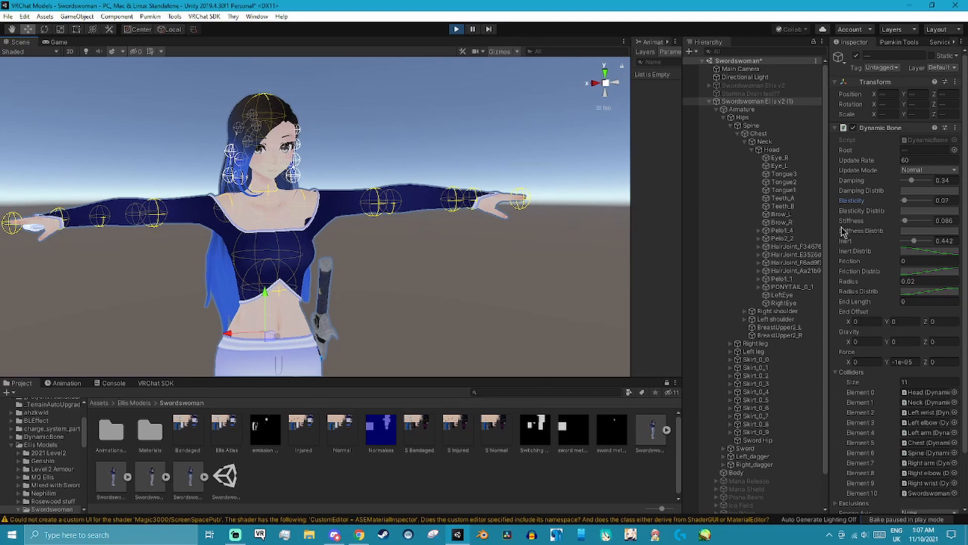
Compare the hair's motion while moving the avatar with Stiffness set to 1, 0 and 0.06, keeping 0.06.
drag(905, 221, 929, 221)
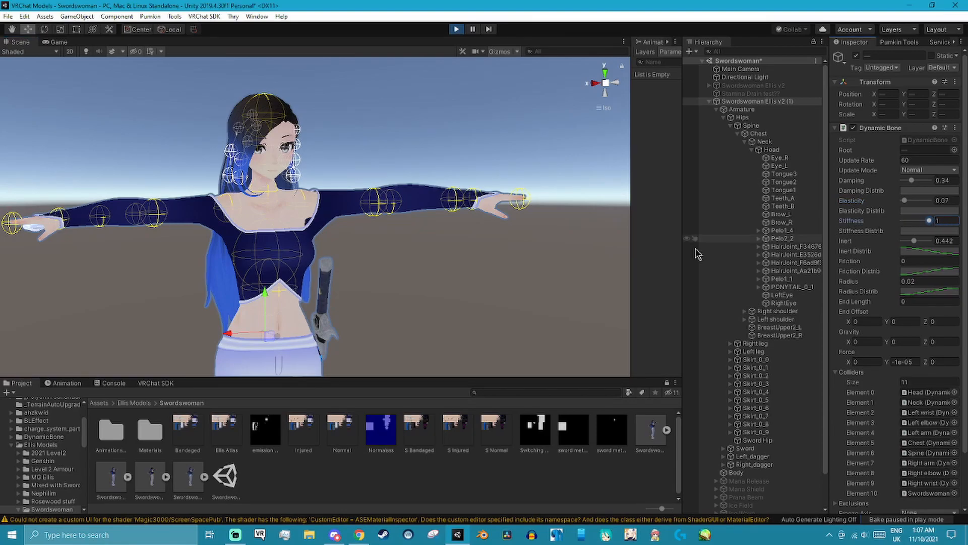
mouse_move(224, 332)
mouse_down()
mouse_move(351, 323)
mouse_move(226, 331)
mouse_up()
drag(930, 221, 880, 228)
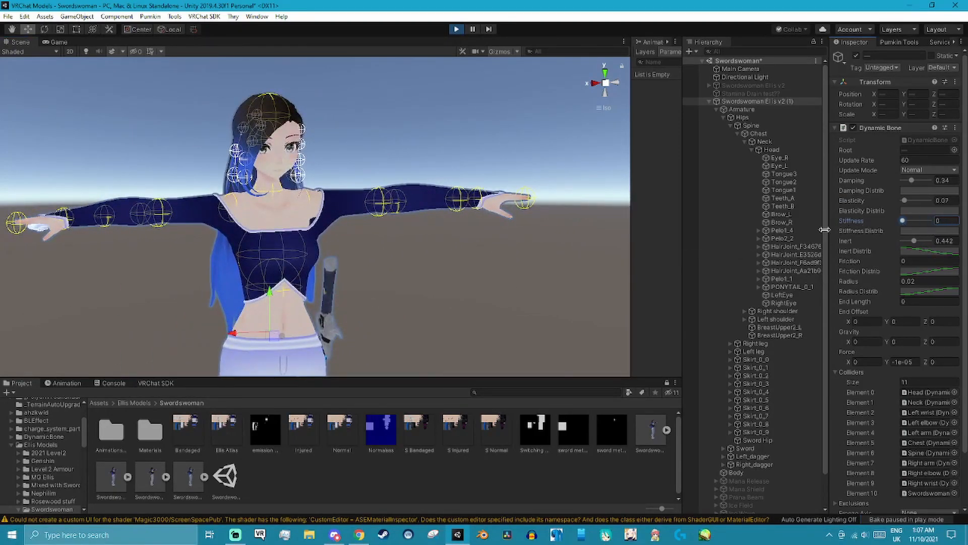
drag(234, 333, 262, 331)
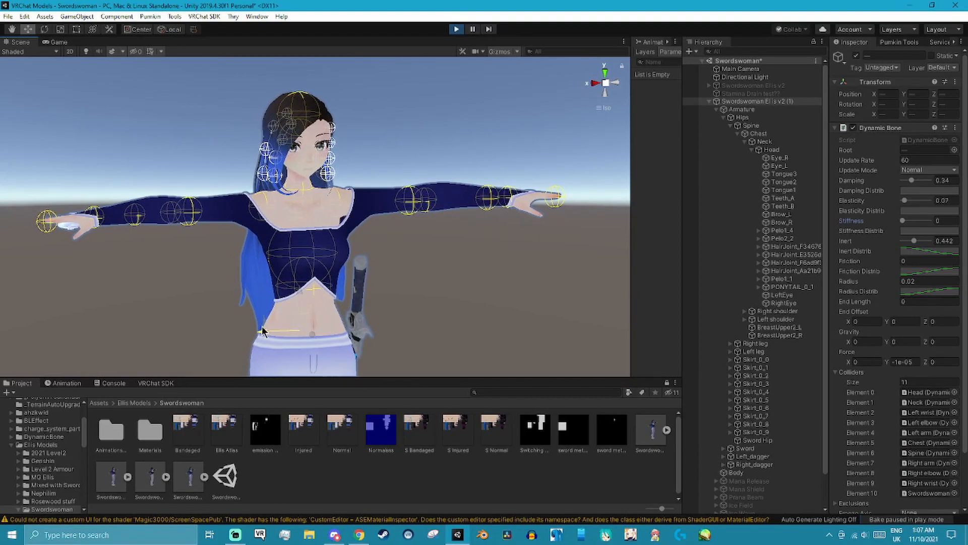
click(903, 222)
drag(285, 332, 216, 348)
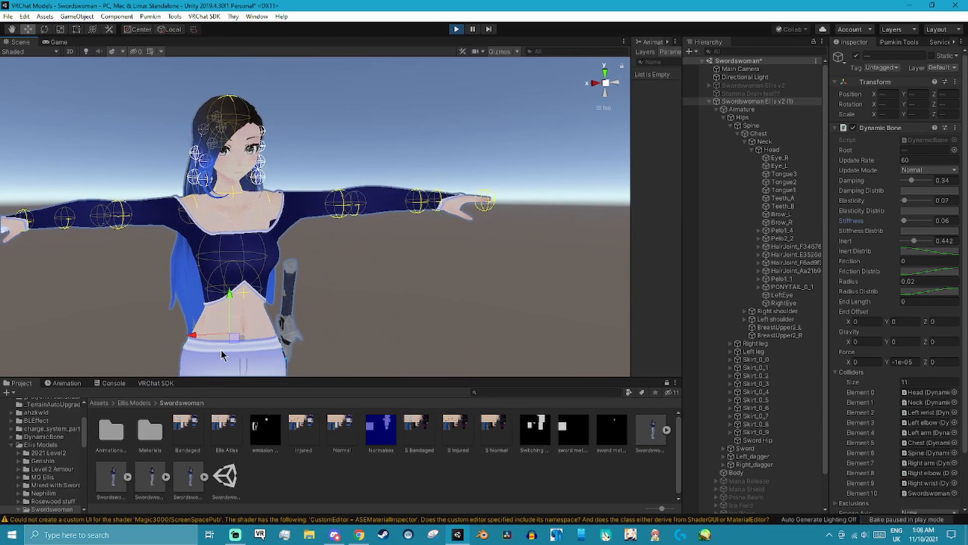
Open the Damping Distribution curve and examine the dynamic bone spheres along the avatar's hair up close.
key(f)
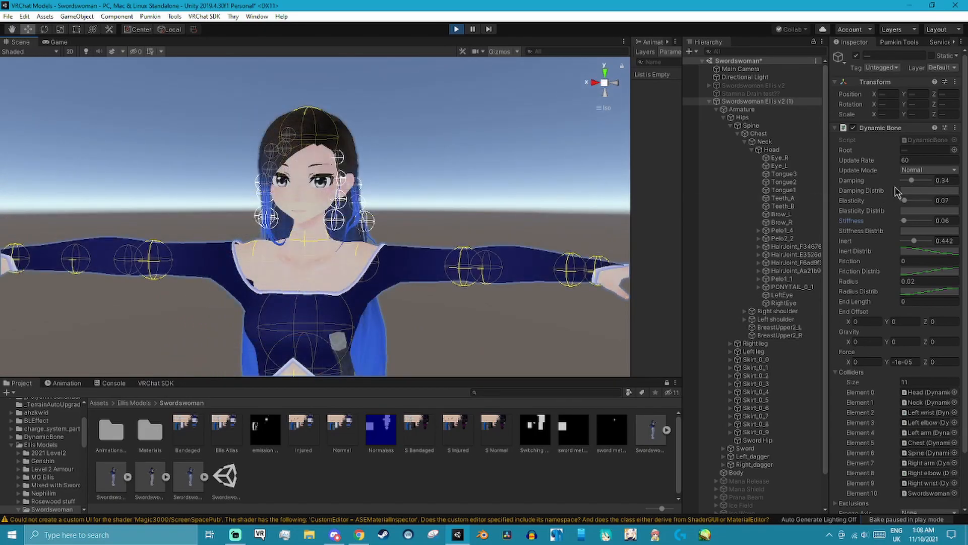
click(914, 193)
key(f)
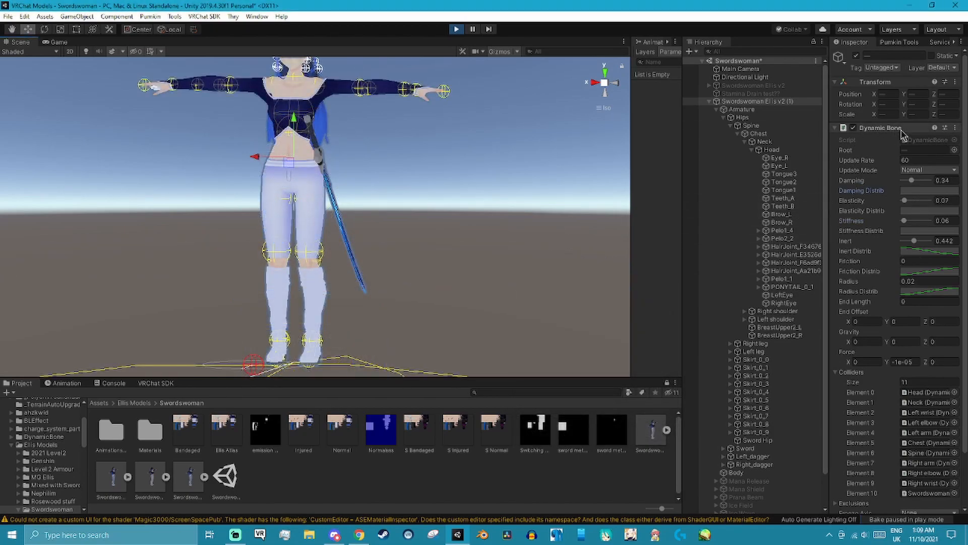
scroll(795, 260, down, 2)
scroll(795, 254, up, 1)
scroll(376, 300, down, 2)
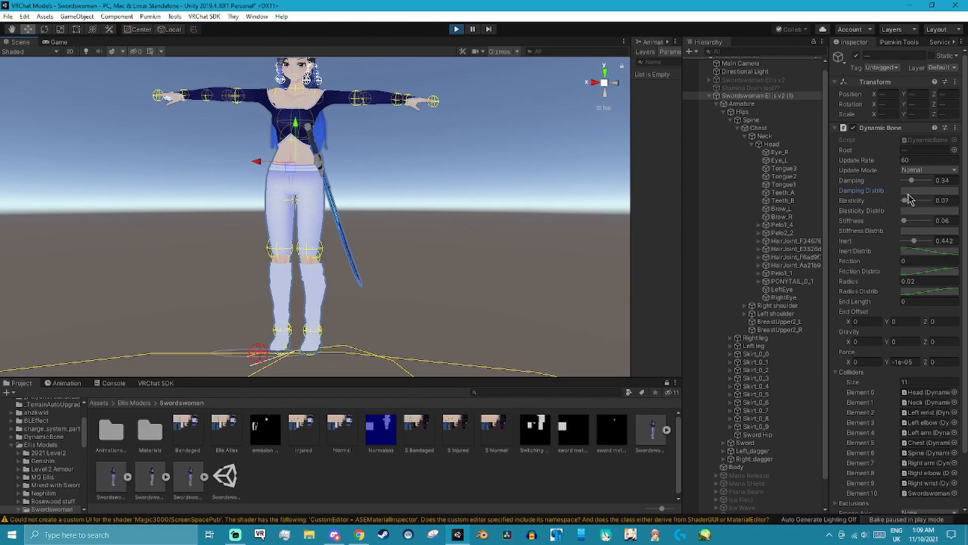
scroll(434, 267, up, 3)
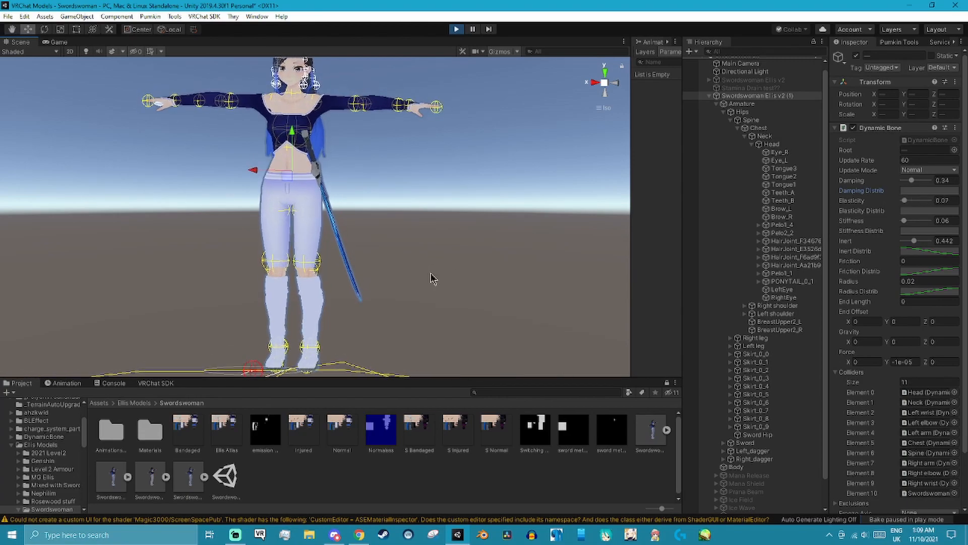
scroll(317, 182, up, 8)
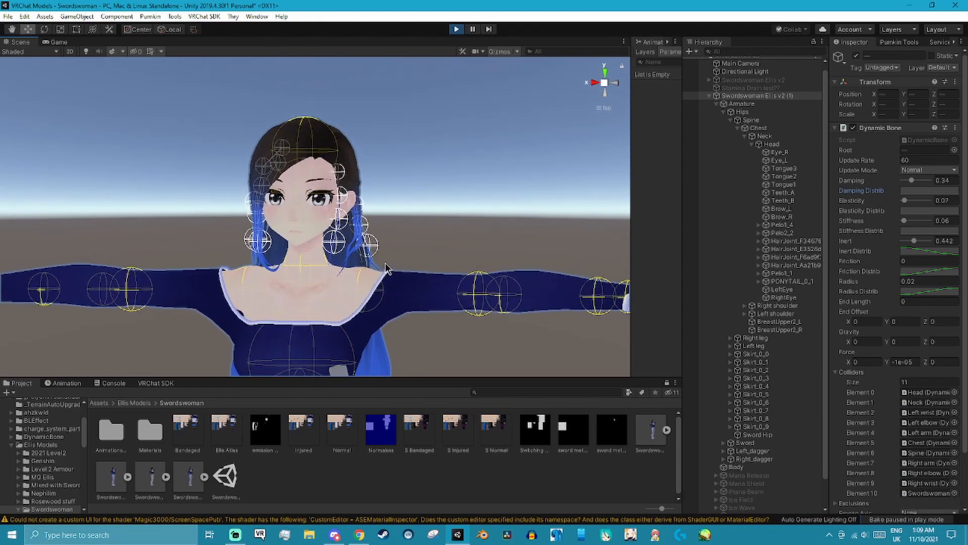
scroll(386, 268, up, 2)
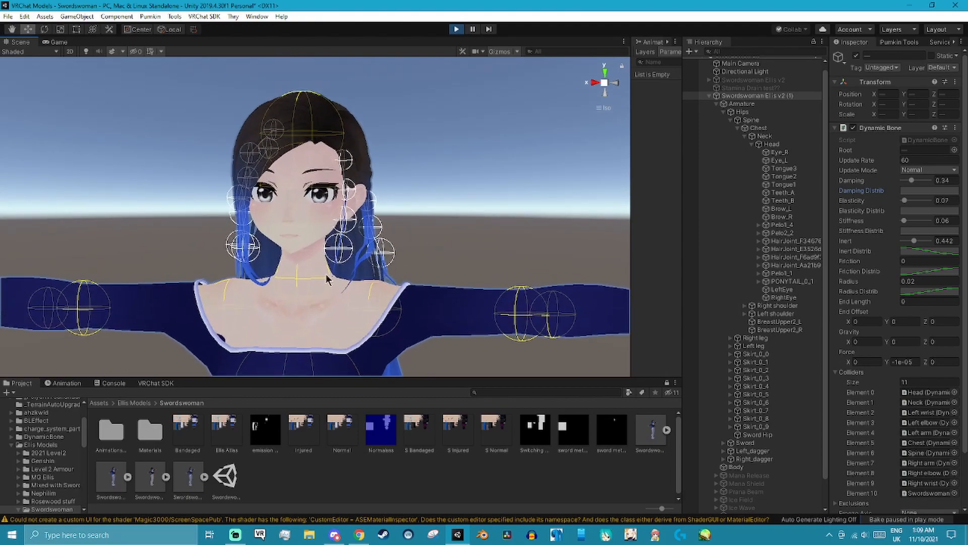
Apply the constant curve preset to Stiffness Distribution, and replace it with the rising ease-in preset.
click(911, 233)
click(552, 432)
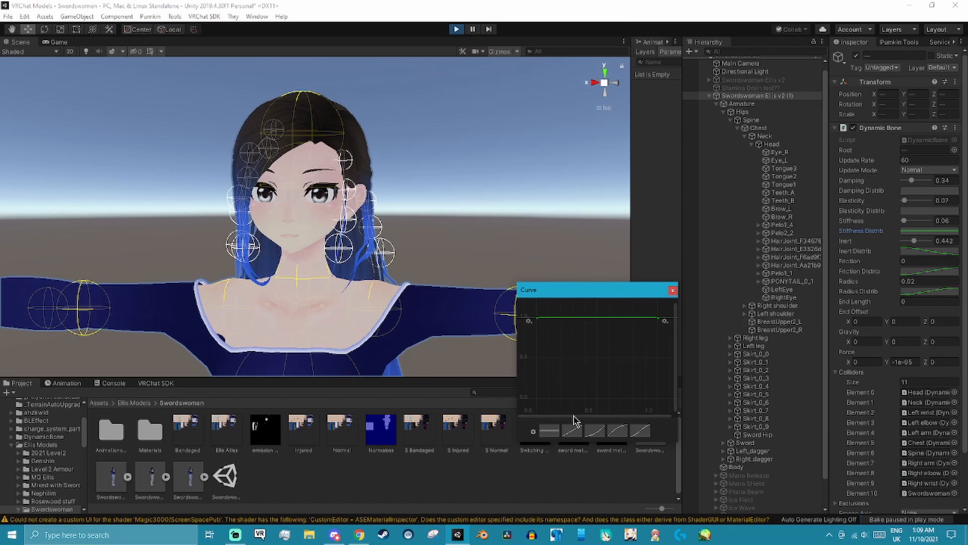
click(592, 433)
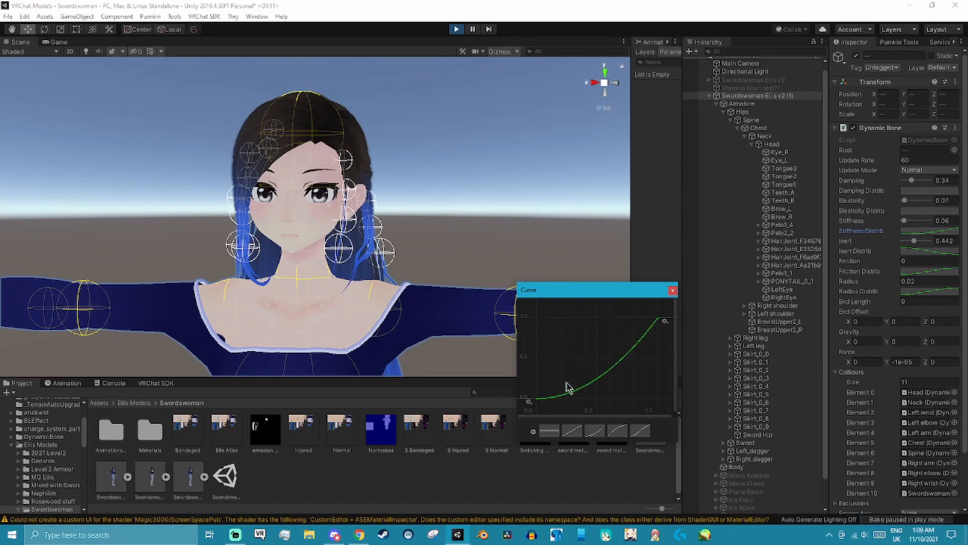
click(673, 291)
Move the avatar to test the hair with the rising Stiffness Distribution curve, and return that curve to constant.
scroll(364, 264, down, 5)
scroll(364, 264, up, 1)
drag(261, 355, 252, 328)
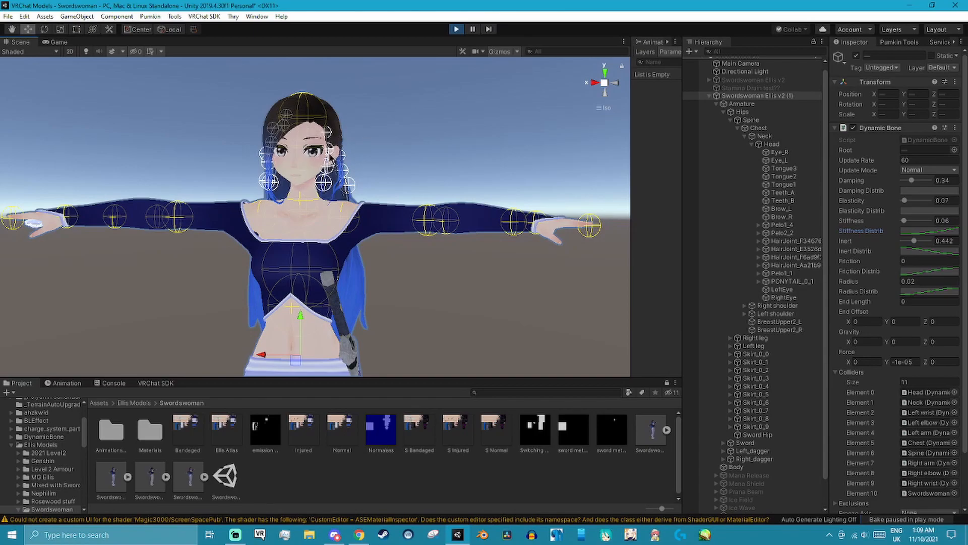
mouse_move(271, 338)
mouse_down()
mouse_move(454, 331)
mouse_move(271, 326)
mouse_move(443, 320)
mouse_move(276, 322)
mouse_up()
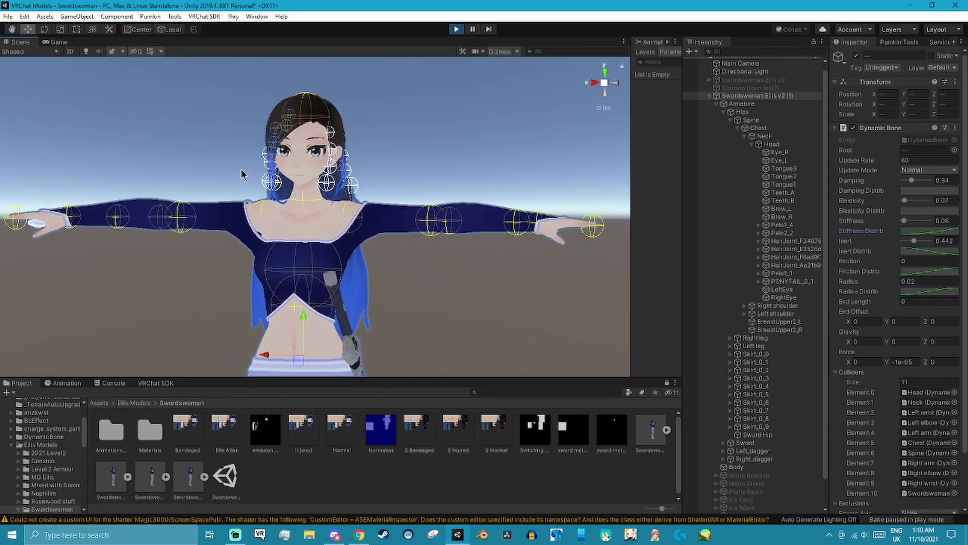
mouse_move(273, 359)
mouse_down()
mouse_move(238, 357)
mouse_move(335, 355)
mouse_move(286, 355)
mouse_up()
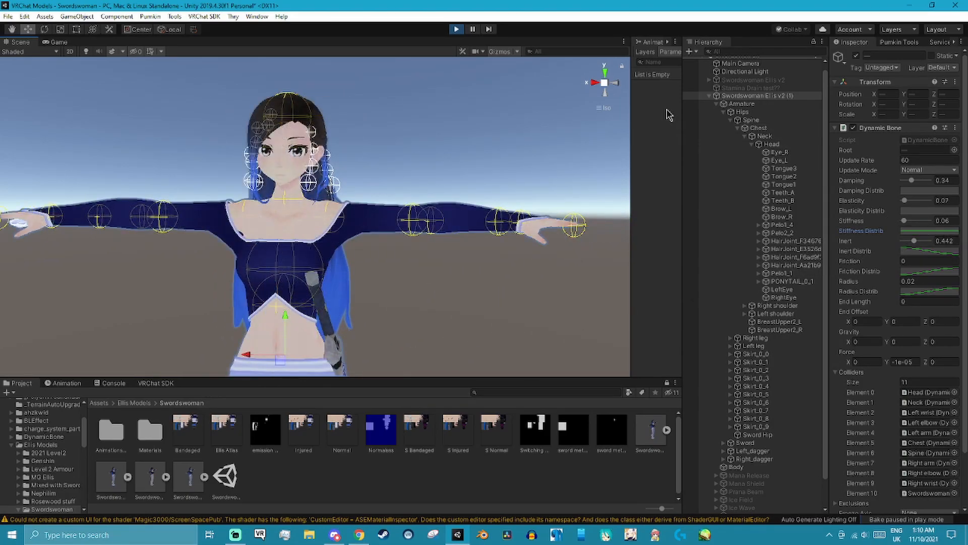
Compare the hair's motion while moving the avatar with Inert set to 0 and 1, and set Inert to 0.42.
alt+drag(445, 315, 522, 324)
scroll(435, 300, up, 4)
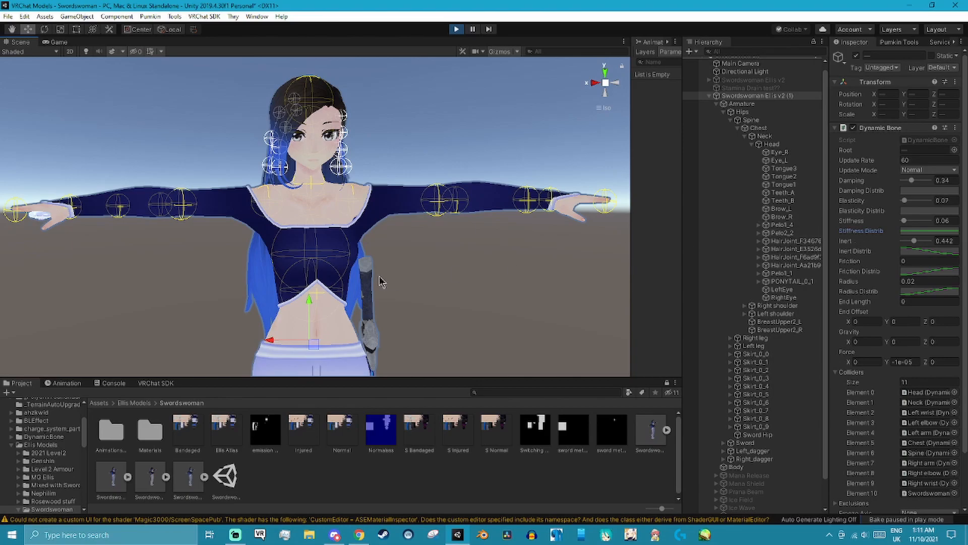
right_drag(380, 279, 700, 260)
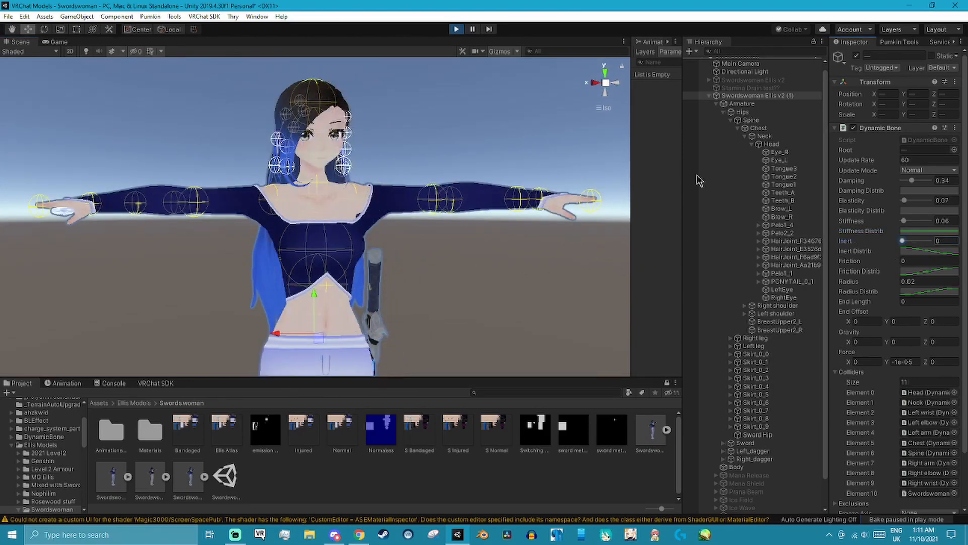
mouse_move(449, 242)
right_down()
mouse_move(458, 245)
mouse_move(436, 251)
right_up()
mouse_move(280, 316)
mouse_down()
mouse_move(187, 315)
mouse_move(300, 313)
mouse_move(277, 316)
mouse_up()
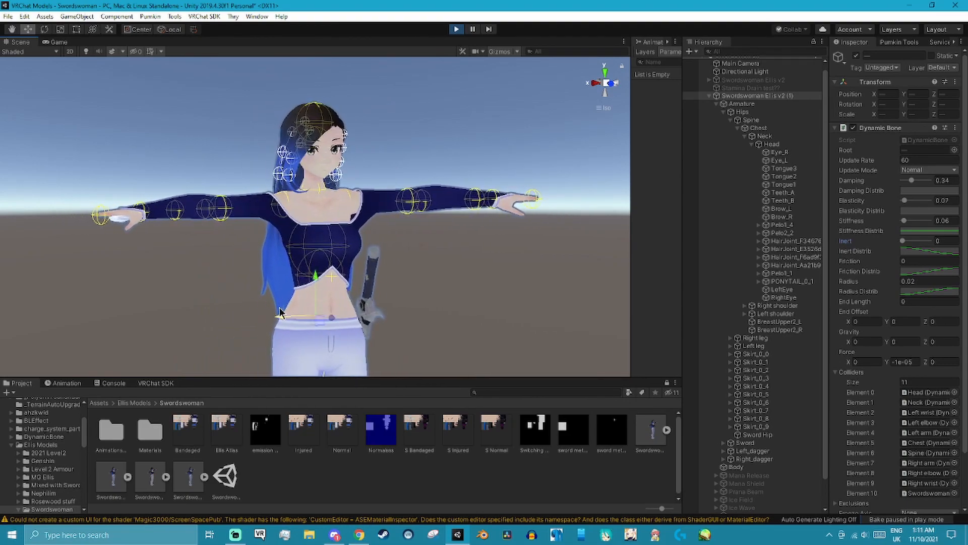
drag(901, 241, 937, 240)
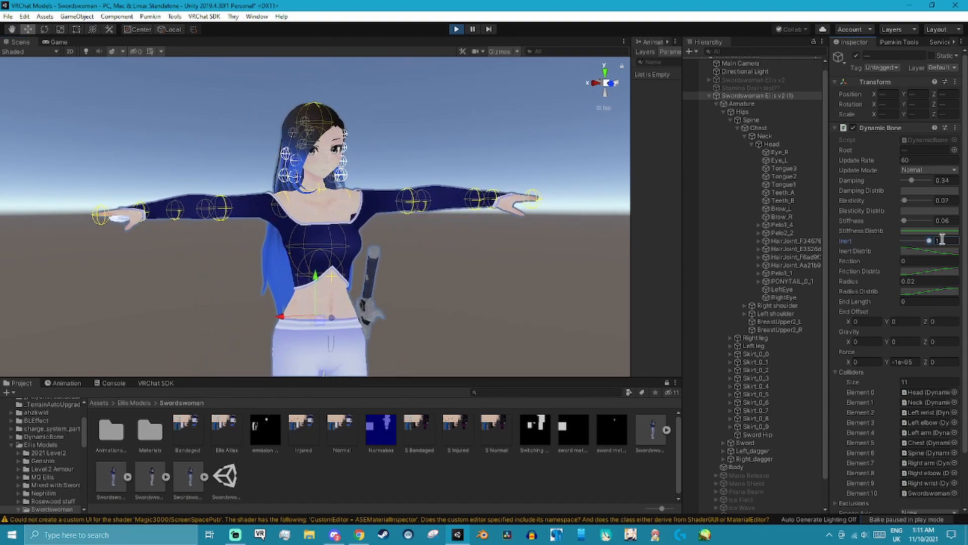
drag(320, 319, 254, 327)
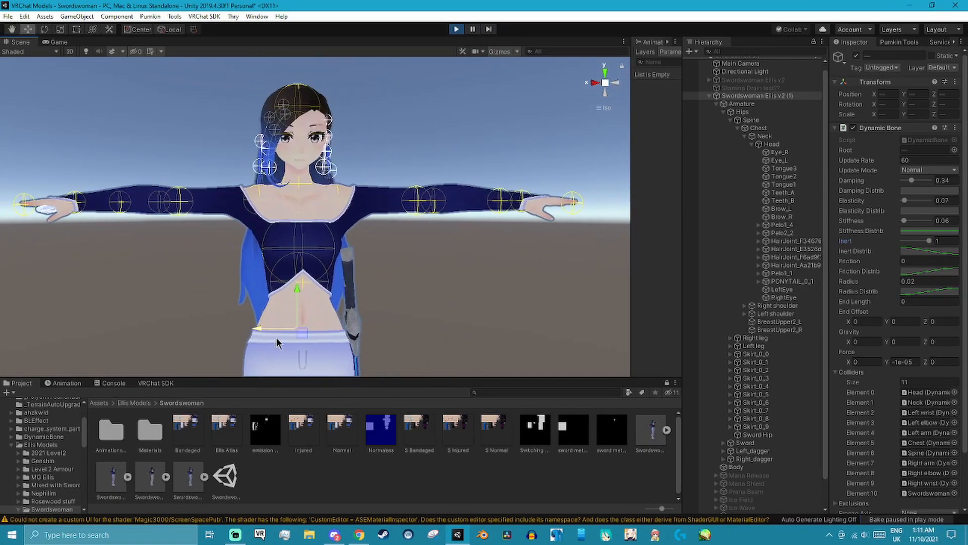
click(913, 241)
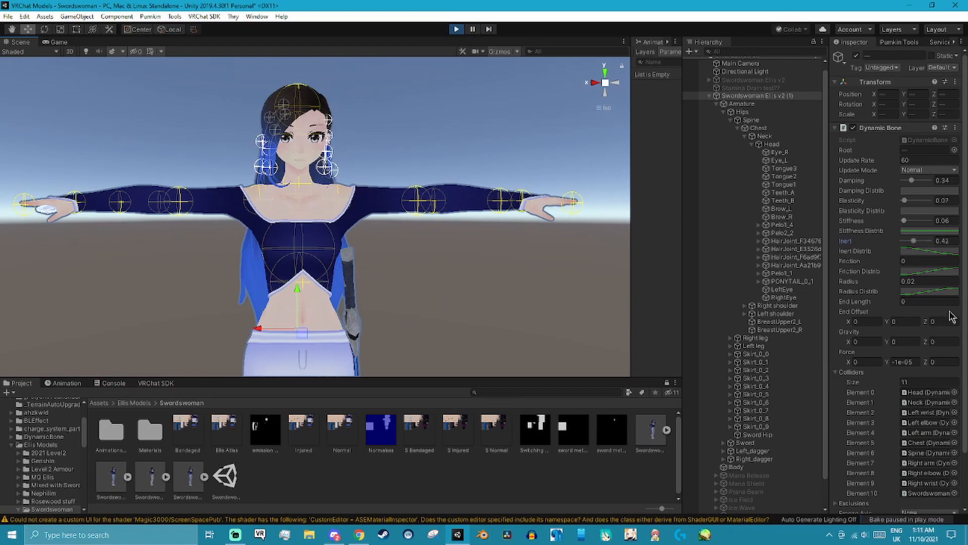
Lower the first key of the Inert Distribution curve to about the level of its last key.
click(921, 252)
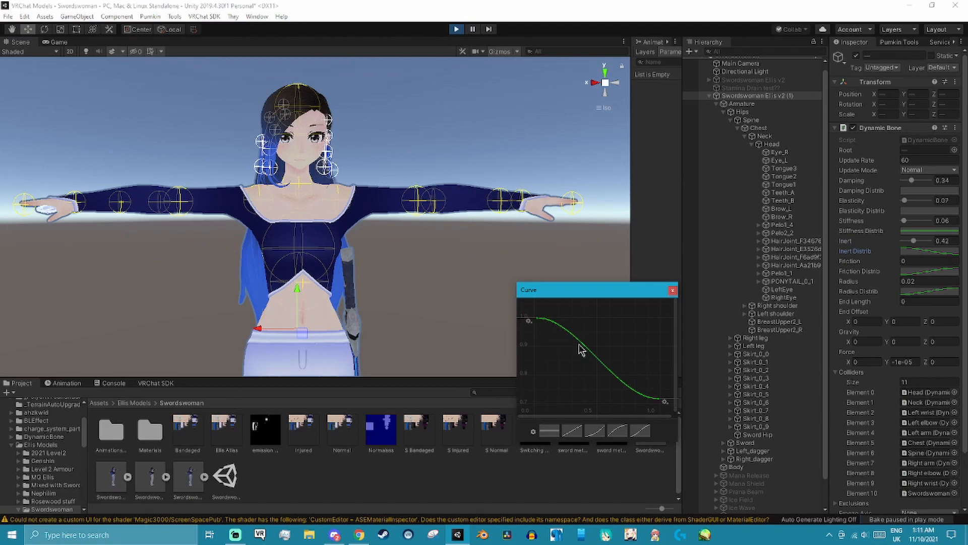
drag(539, 322, 535, 399)
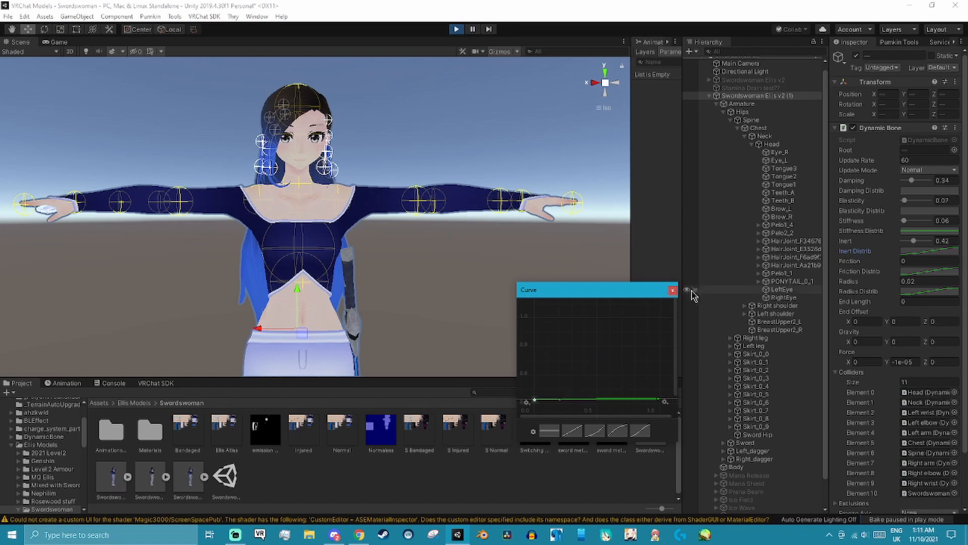
click(673, 291)
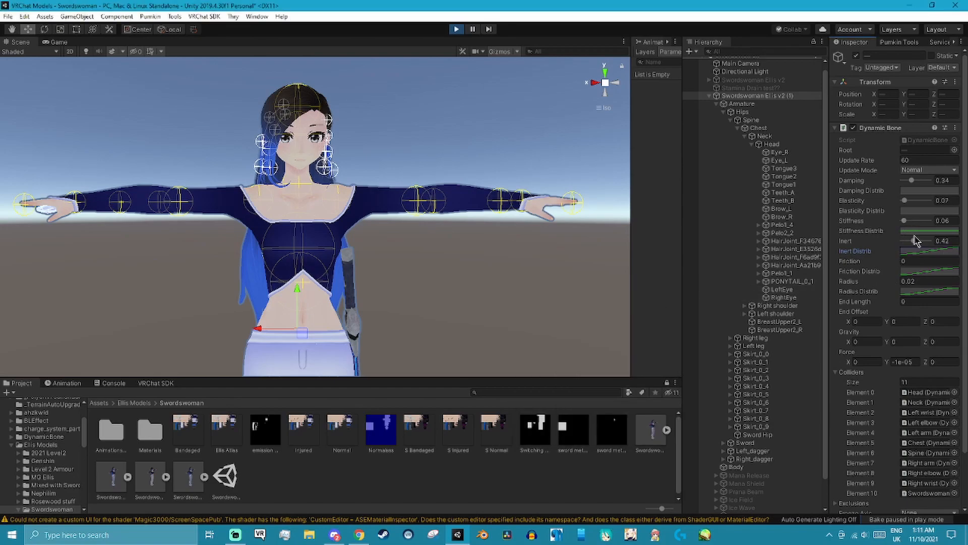
Make the Inert Distribution curve constant with Inert at 1, and move the avatar sideways to test the hair.
click(918, 251)
drag(263, 325, 217, 329)
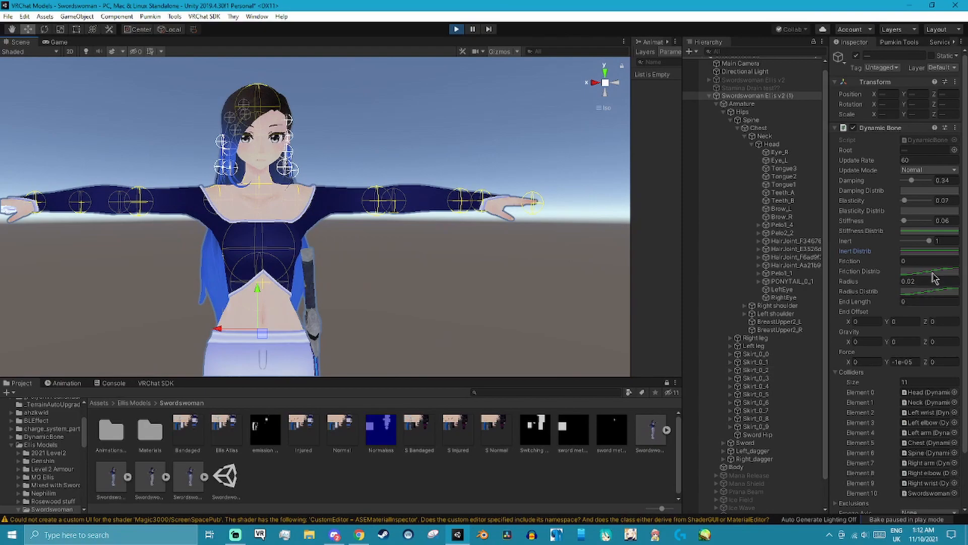
scroll(412, 303, down, 1)
middle_drag(412, 303, 429, 327)
scroll(429, 333, up, 1)
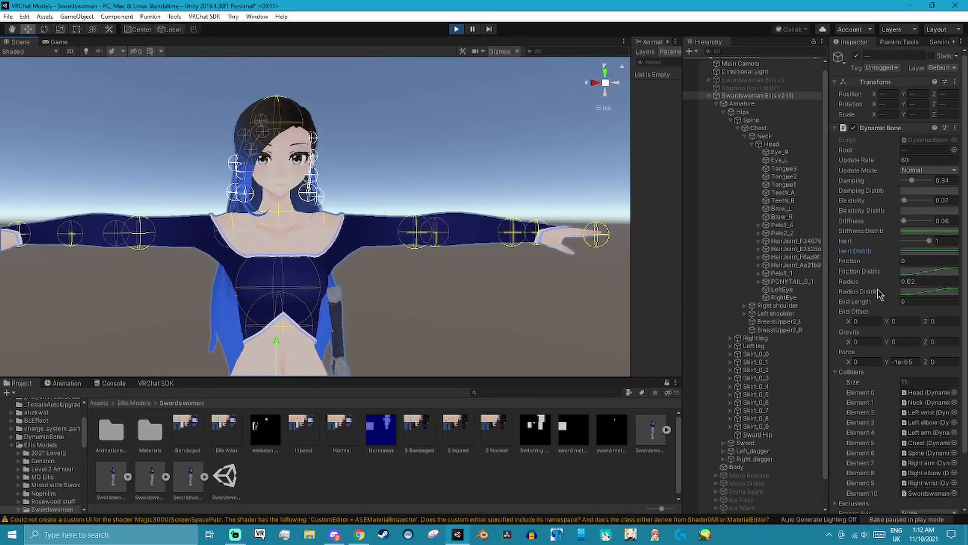
Make the Friction Distribution curve constant, and move the avatar to test the hair with Inert set to 0.13.
click(916, 273)
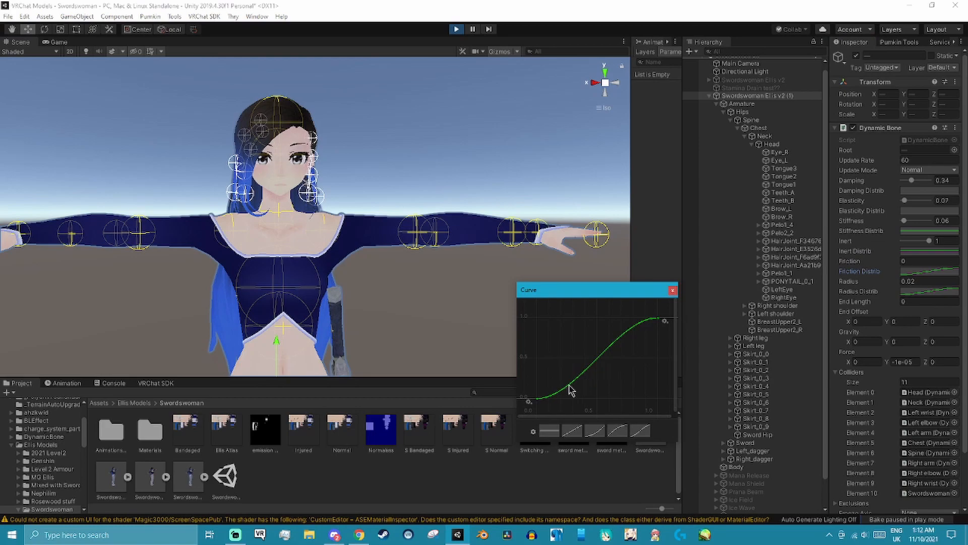
click(673, 290)
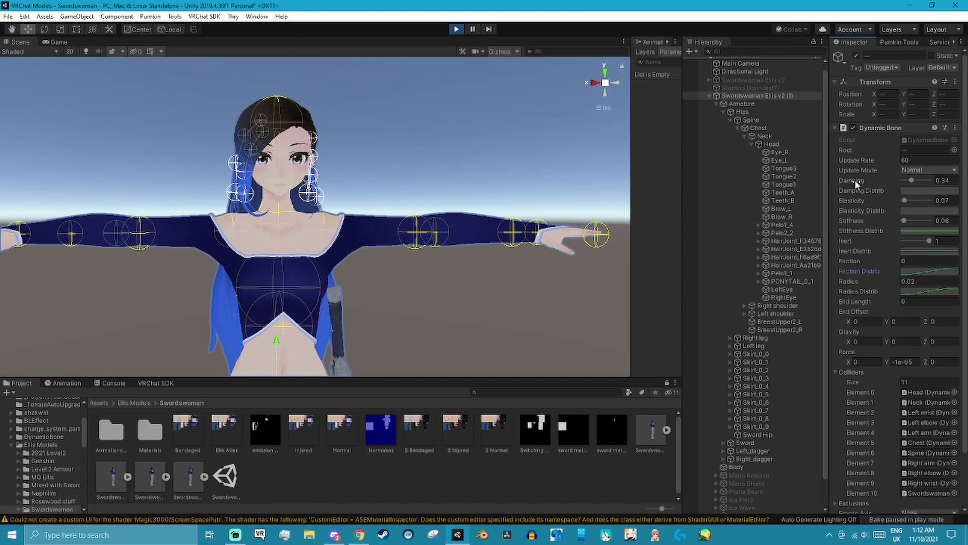
scroll(478, 293, down, 2)
alt+drag(470, 296, 495, 275)
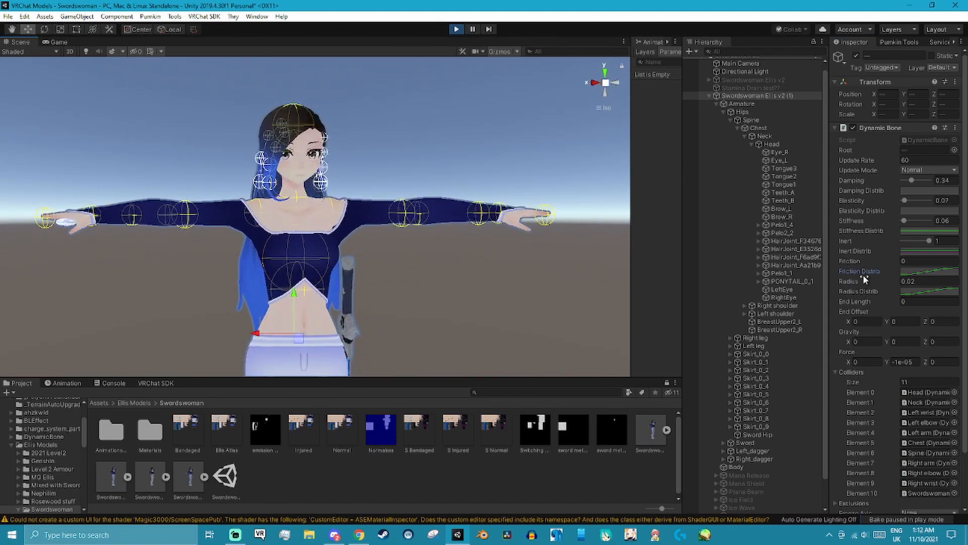
drag(928, 241, 918, 242)
mouse_move(188, 336)
mouse_down()
mouse_move(328, 333)
mouse_move(200, 334)
mouse_up()
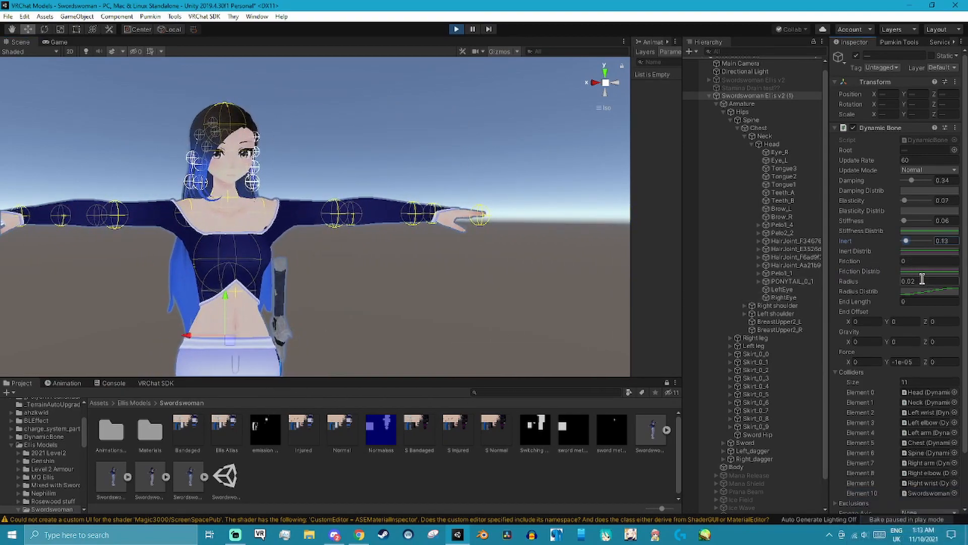
Set Friction to 1, and move the avatar from side to side to test the hair's motion.
click(914, 261)
text(1)
drag(201, 336, 101, 330)
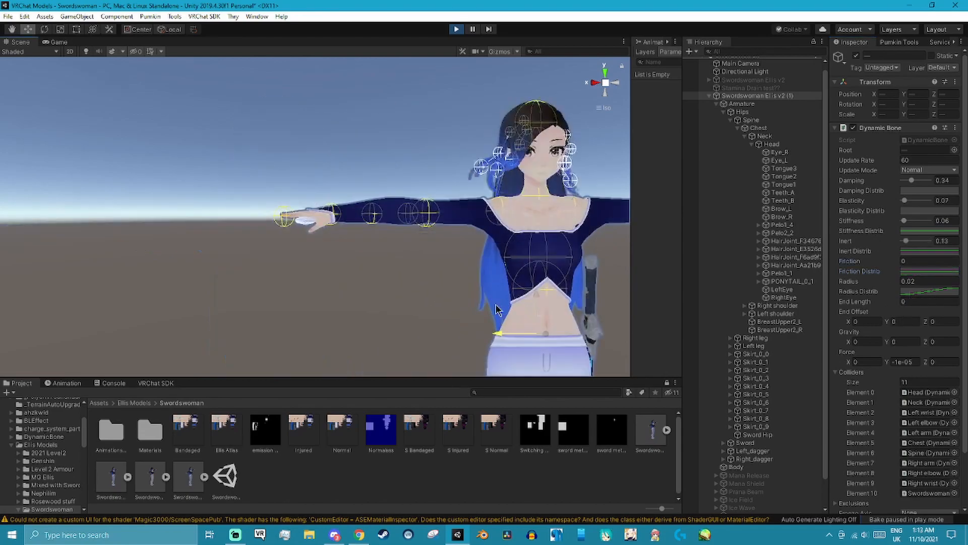
drag(461, 328, 285, 340)
right_drag(462, 310, 483, 316)
drag(300, 345, 268, 336)
scroll(890, 220, down, 3)
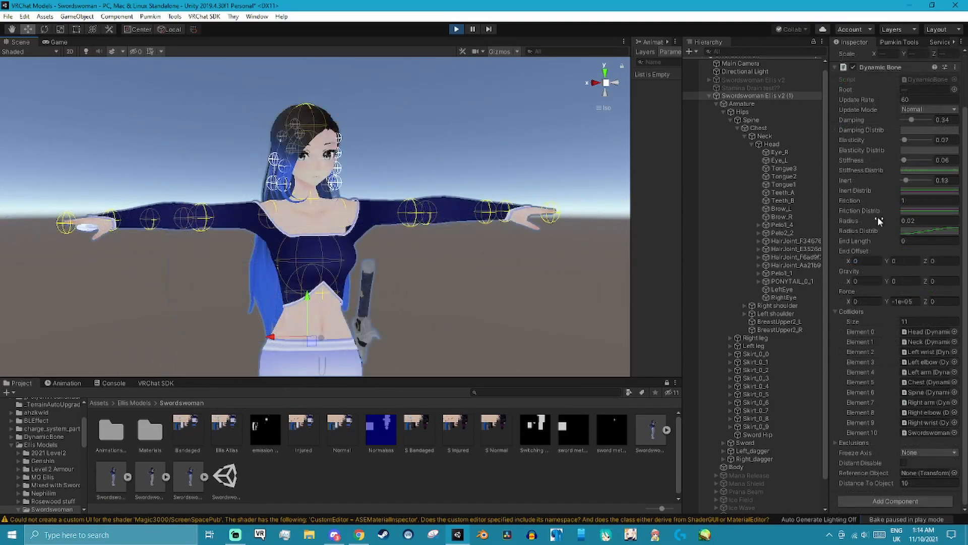
Reverse the Radius Distribution curve so it falls from about 1.0 at the first key to about 0.7 at the last.
scroll(399, 270, up, 6)
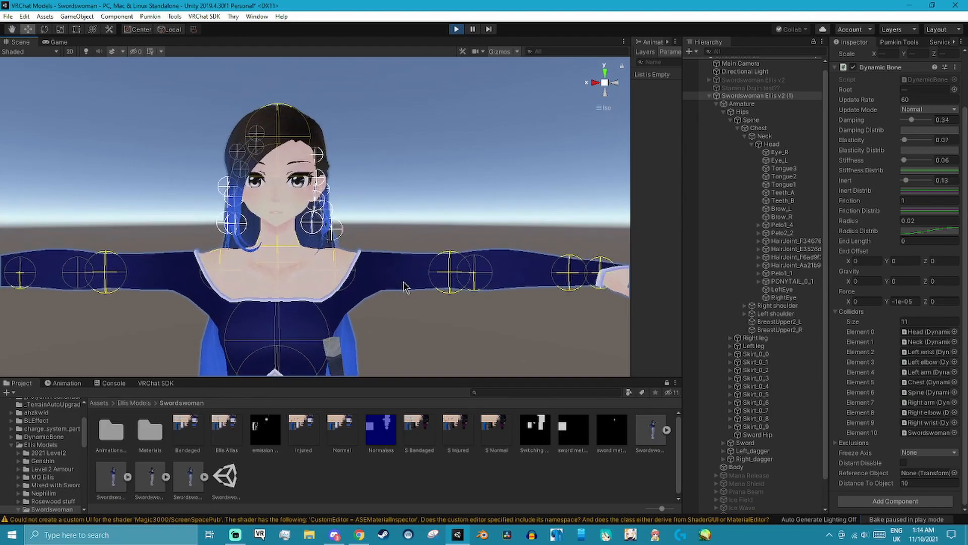
scroll(375, 284, down, 2)
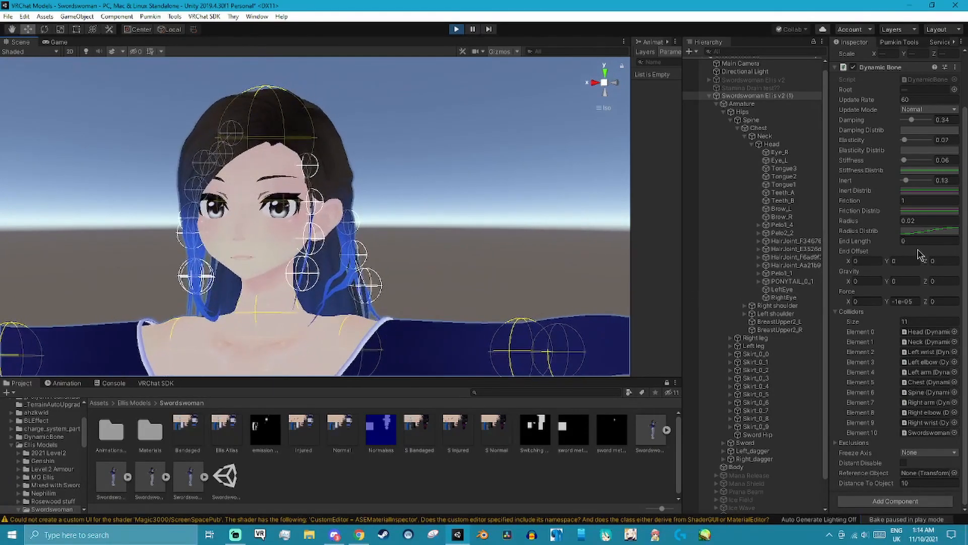
click(943, 233)
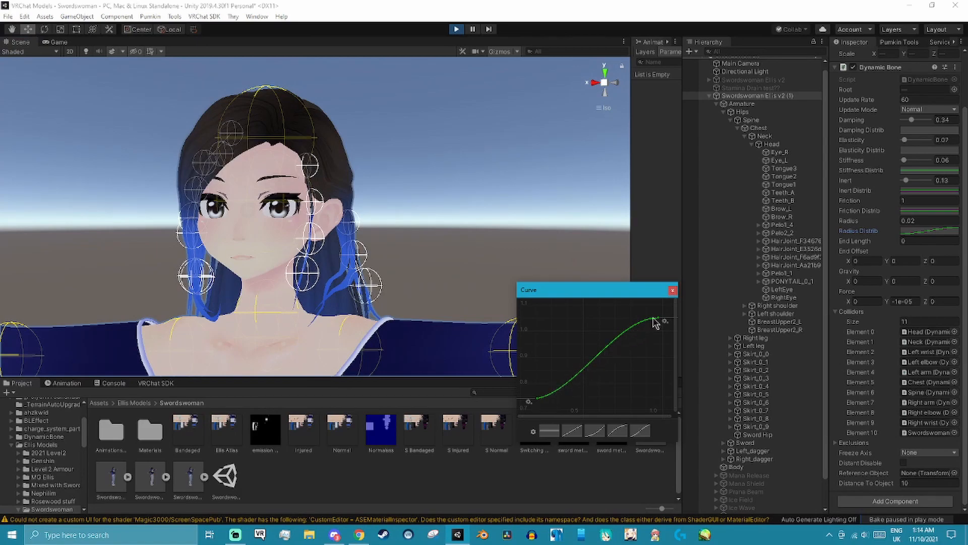
drag(538, 401, 543, 328)
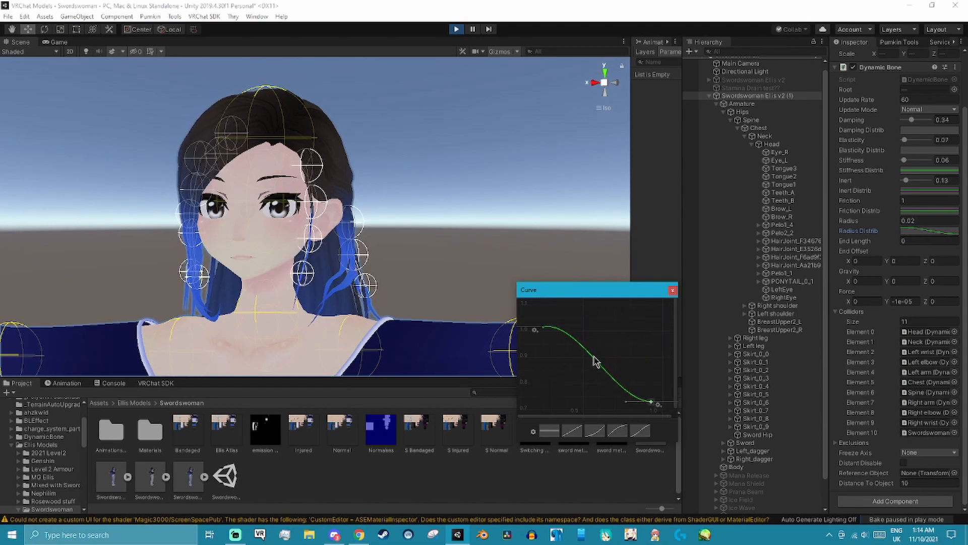
Shape the Radius Distribution curve into a hump by adding a middle key, adjusting its tangent and lowering the first key to about 0.8.
mouse_move(596, 359)
mouse_down()
mouse_move(614, 331)
mouse_move(565, 387)
mouse_move(602, 342)
mouse_up()
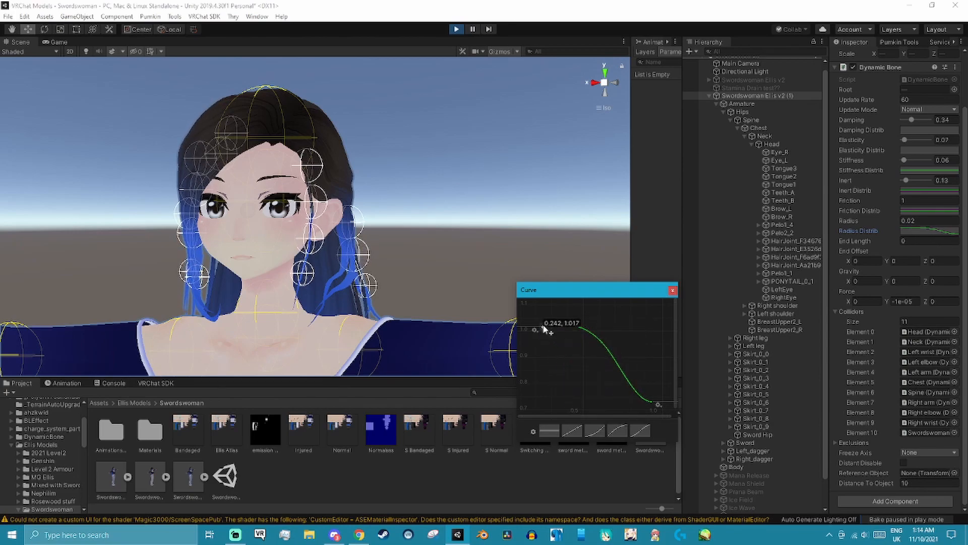
drag(544, 328, 548, 385)
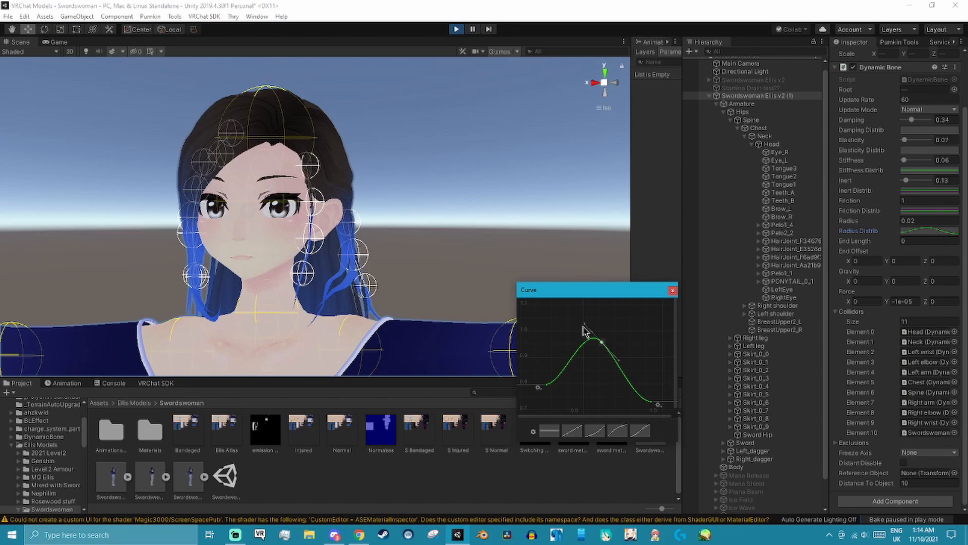
drag(590, 364, 585, 391)
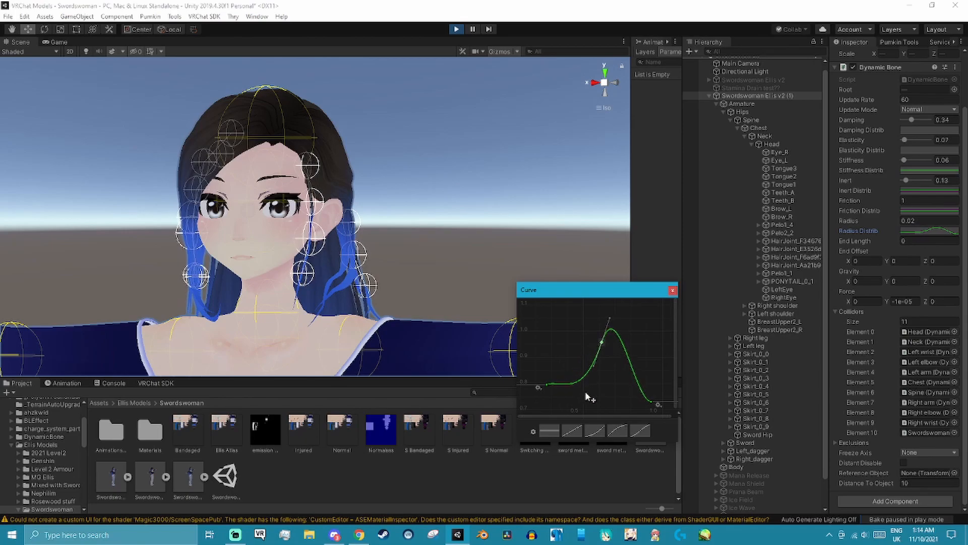
click(672, 290)
Examine the radius spheres along the hair strands up close, and view the whole hair from the side and behind.
scroll(458, 270, down, 10)
middle_drag(485, 275, 482, 260)
alt+drag(482, 260, 166, 237)
scroll(341, 267, up, 8)
alt+drag(345, 249, 270, 215)
scroll(295, 243, up, 3)
scroll(278, 231, up, 4)
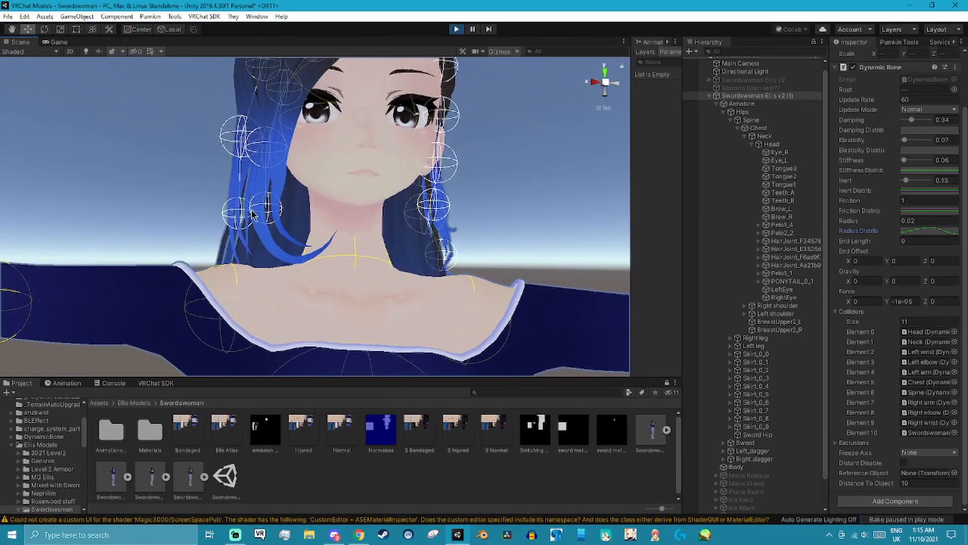
alt+drag(335, 244, 454, 288)
scroll(458, 291, up, 3)
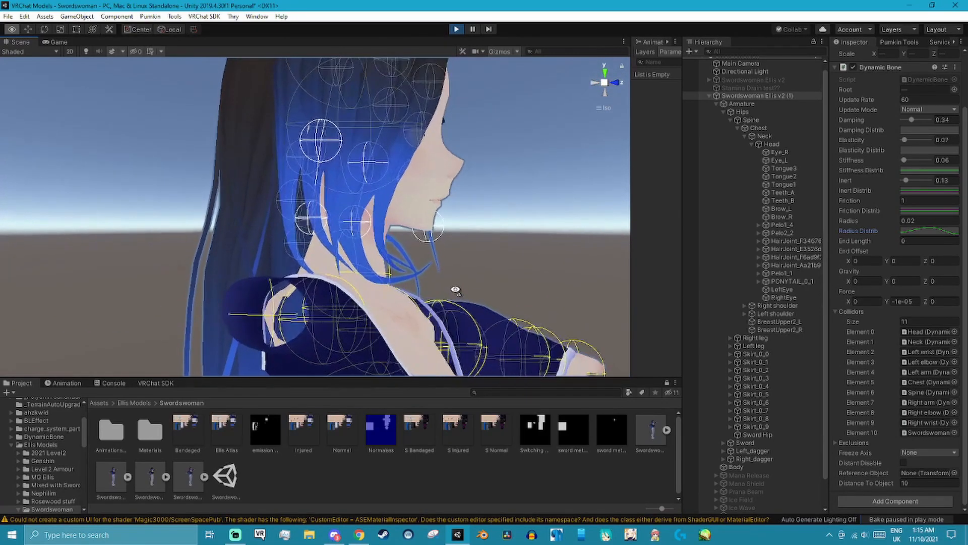
scroll(374, 284, down, 10)
scroll(373, 284, down, 7)
alt+drag(355, 309, 408, 305)
middle_drag(409, 305, 408, 240)
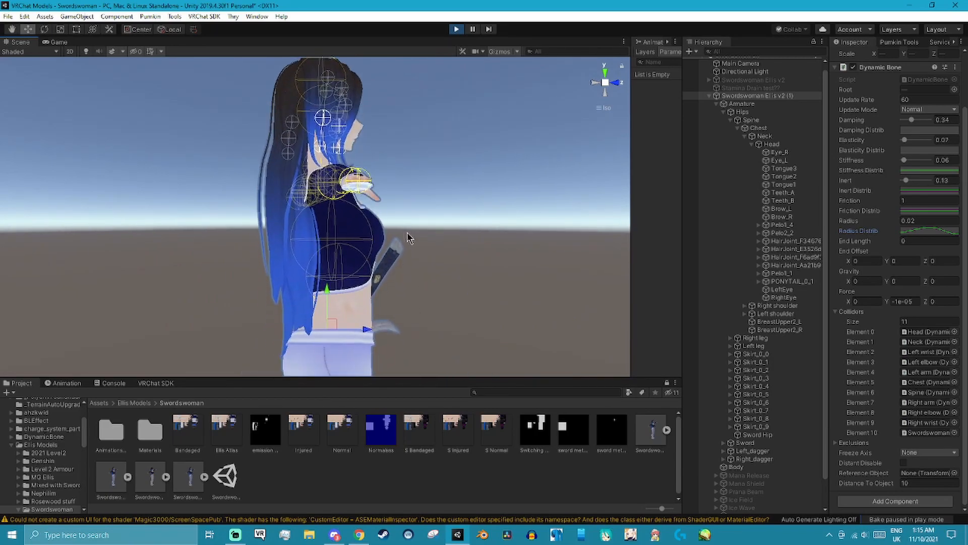
scroll(408, 240, down, 2)
alt+drag(409, 253, 388, 278)
scroll(388, 277, down, 1)
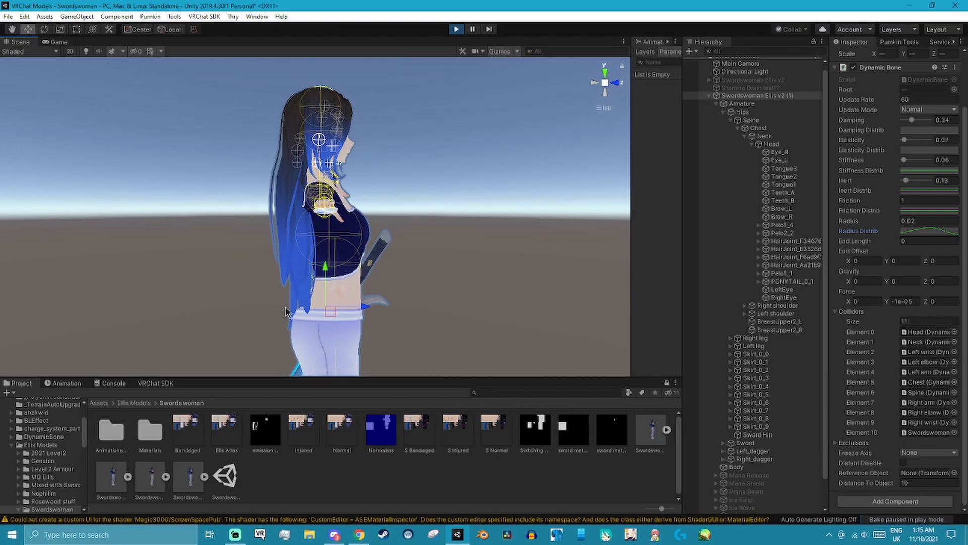
alt+drag(300, 286, 510, 245)
scroll(436, 256, up, 3)
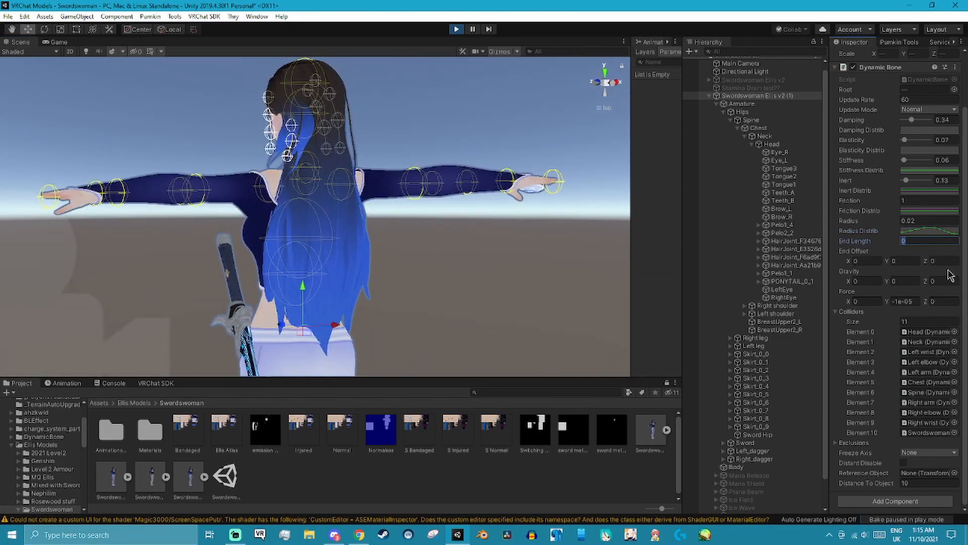
Set End Length to 1, and select the four HairJoint bones to view the spheres at their ends.
text(1)
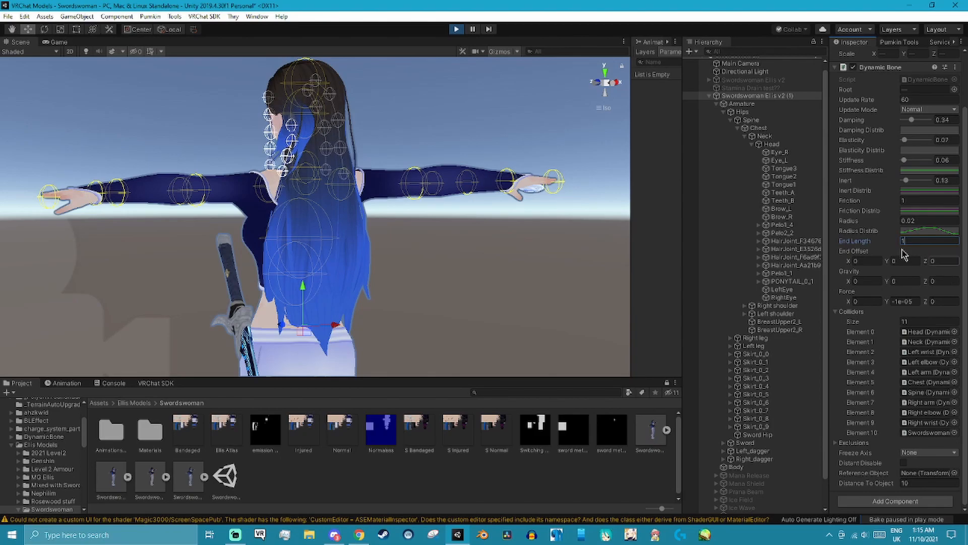
click(879, 262)
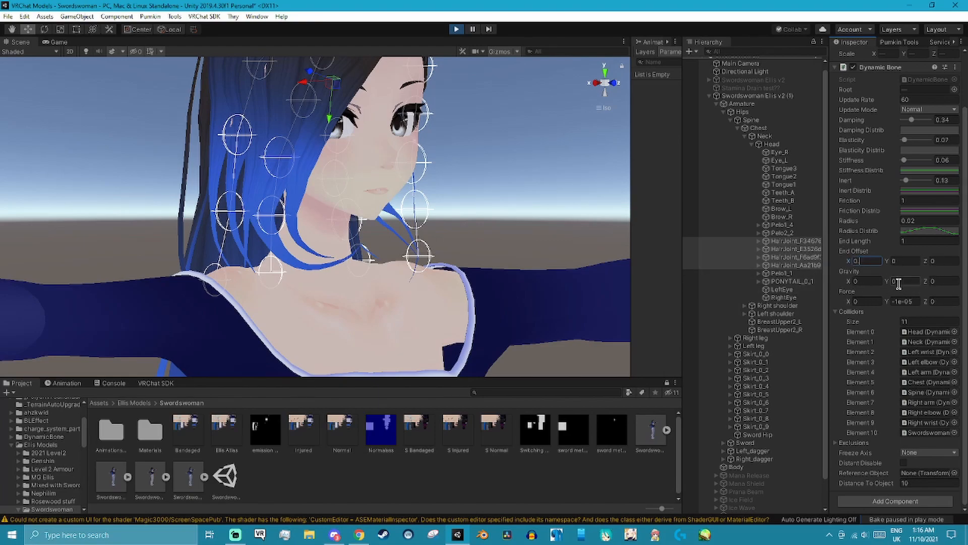
scroll(383, 300, down, 3)
right_drag(352, 301, 458, 292)
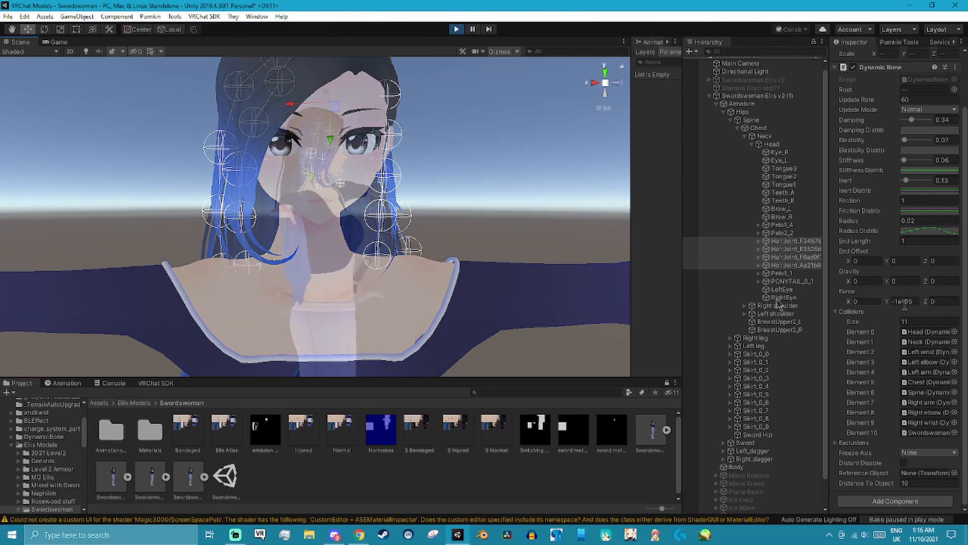
Set the hair's Force Y to 0.01, and view the effect on the strands.
click(901, 301)
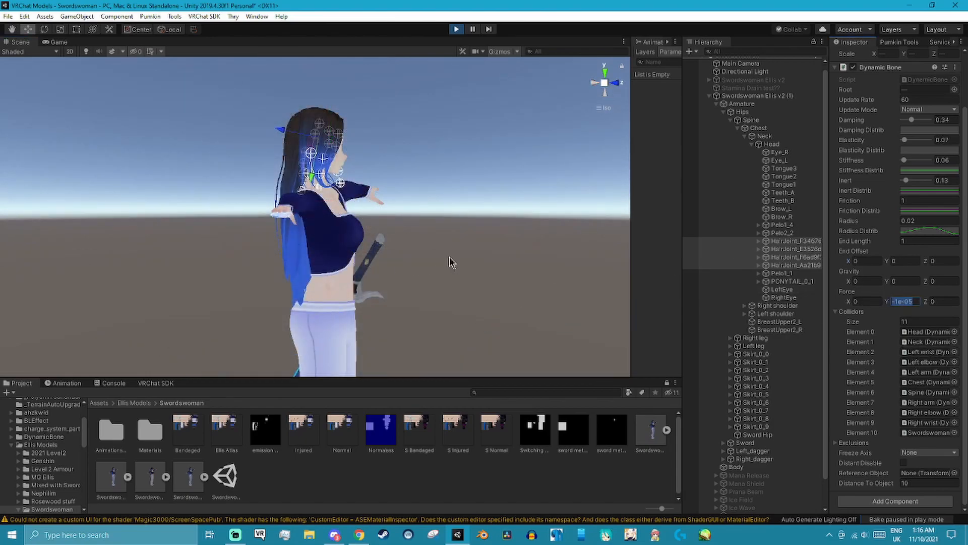
right_drag(449, 263, 222, 244)
key(f)
right_drag(282, 237, 558, 281)
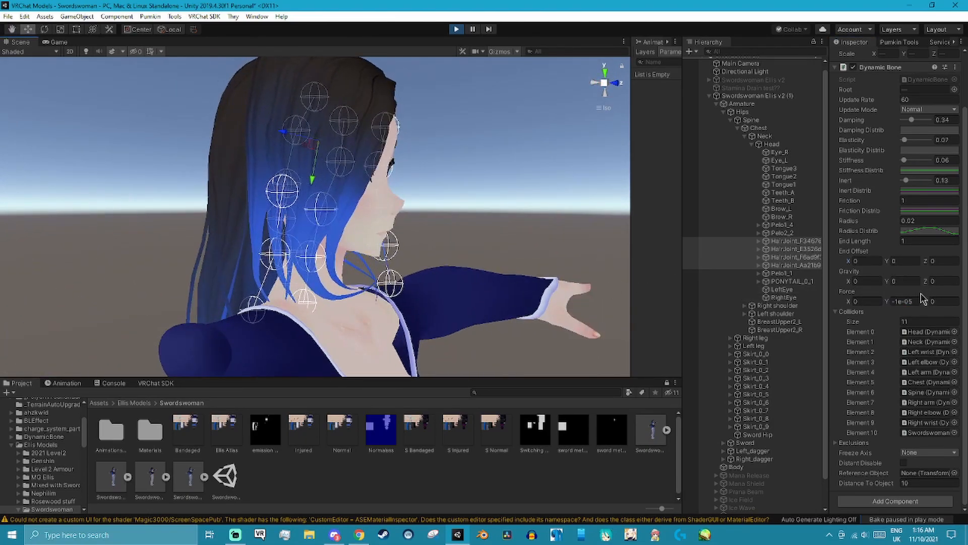
text(0.01)
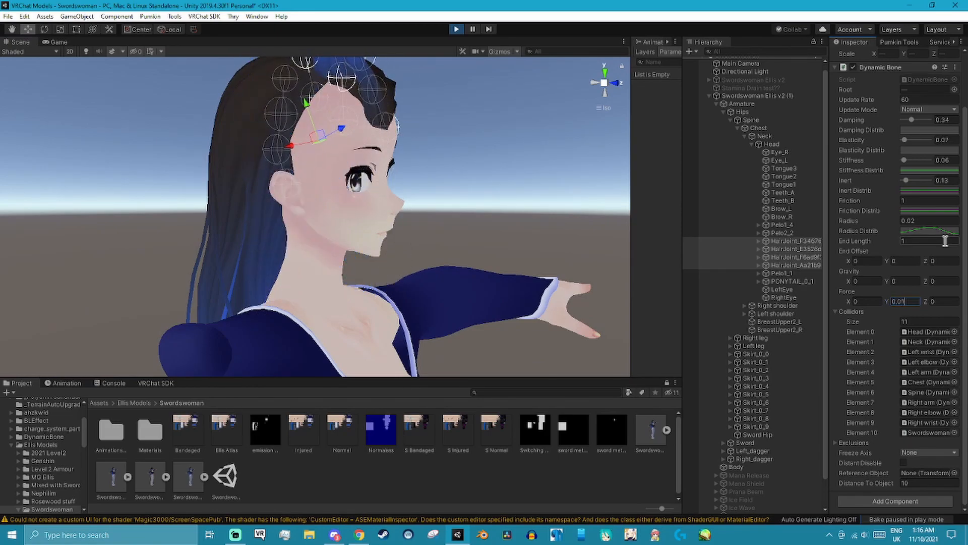
scroll(404, 253, down, 20)
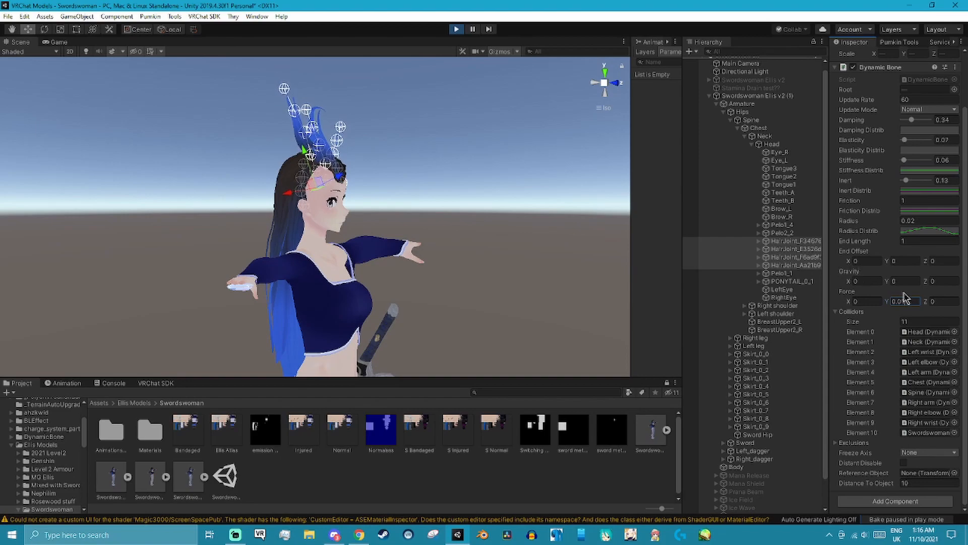
Set the hair's Force Y to -0.01, and view the strands from the front.
drag(910, 298, 861, 285)
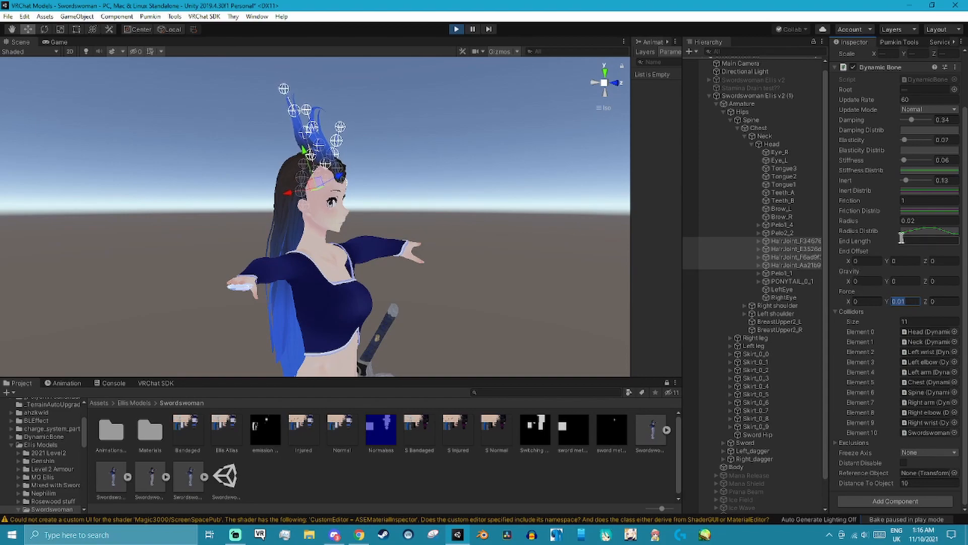
text(-0.01)
scroll(453, 237, up, 5)
right_drag(580, 237, 364, 243)
scroll(388, 251, up, 8)
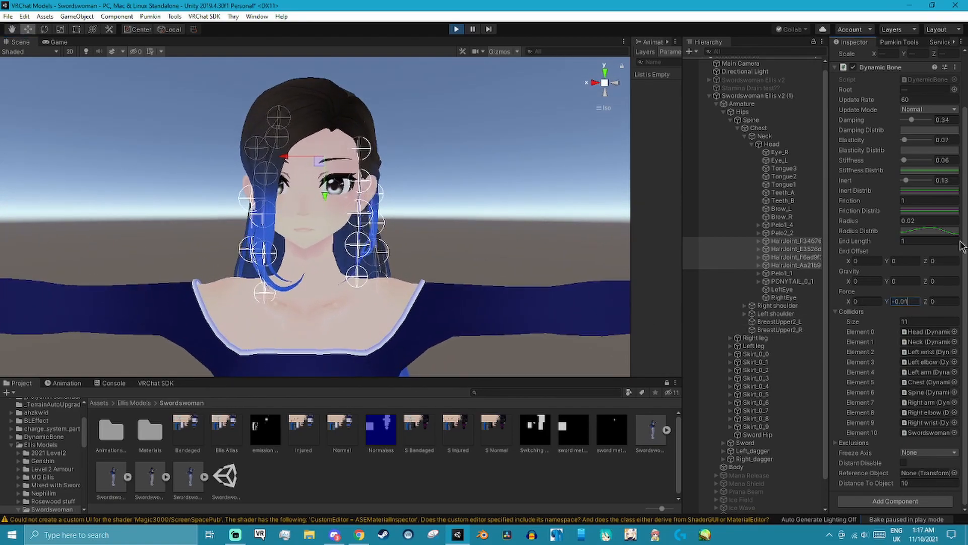
Reduce the hair's downward force by setting Force Y to -0.00001, and view the strands from the side.
text(0)
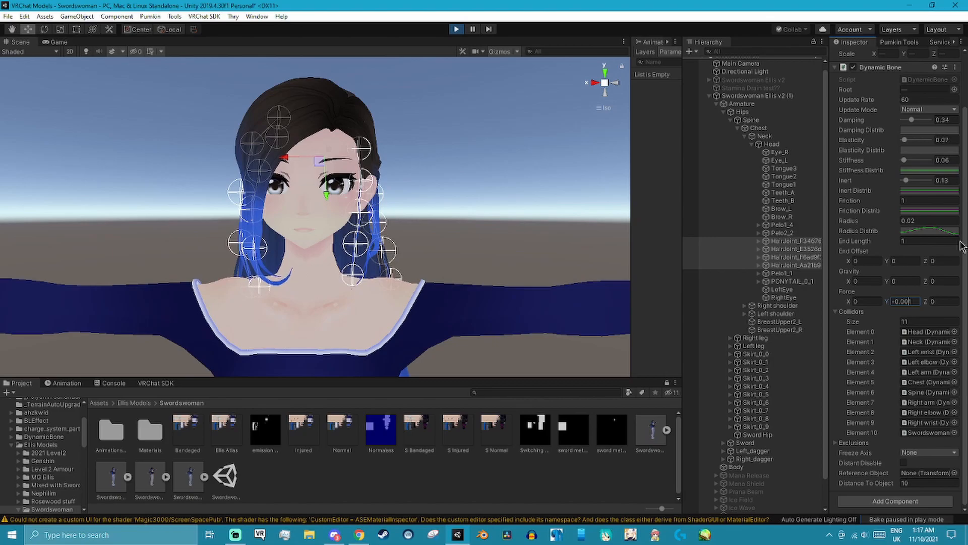
text(00)
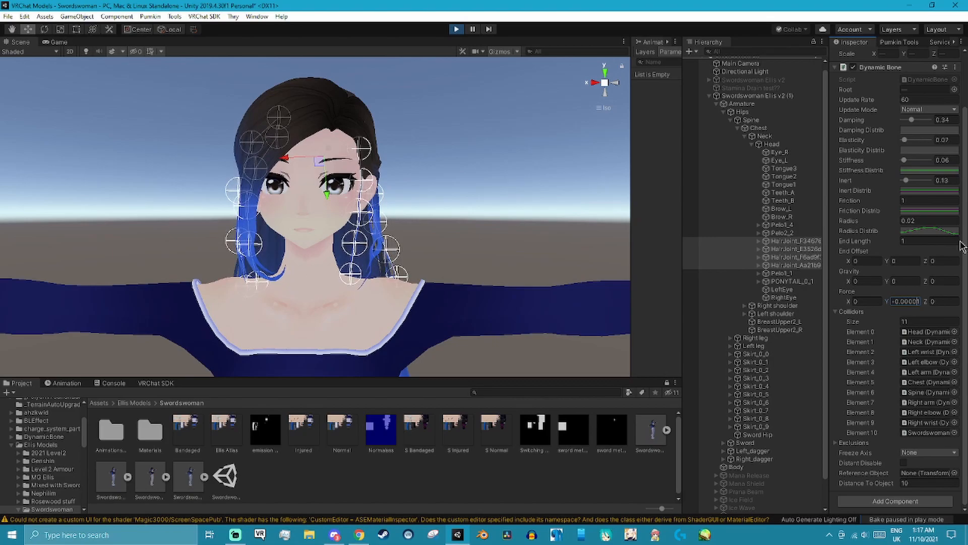
right_drag(403, 283, 426, 297)
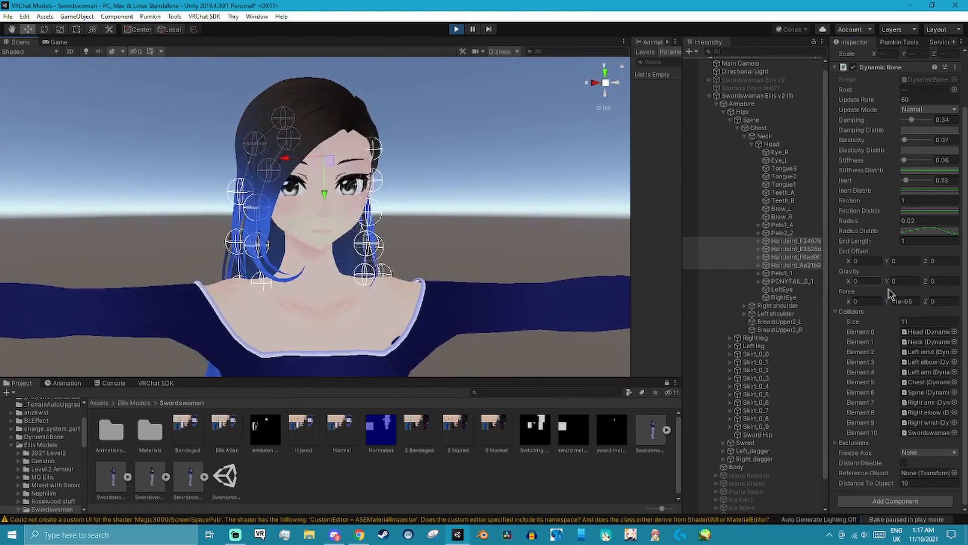
right_drag(400, 303, 584, 292)
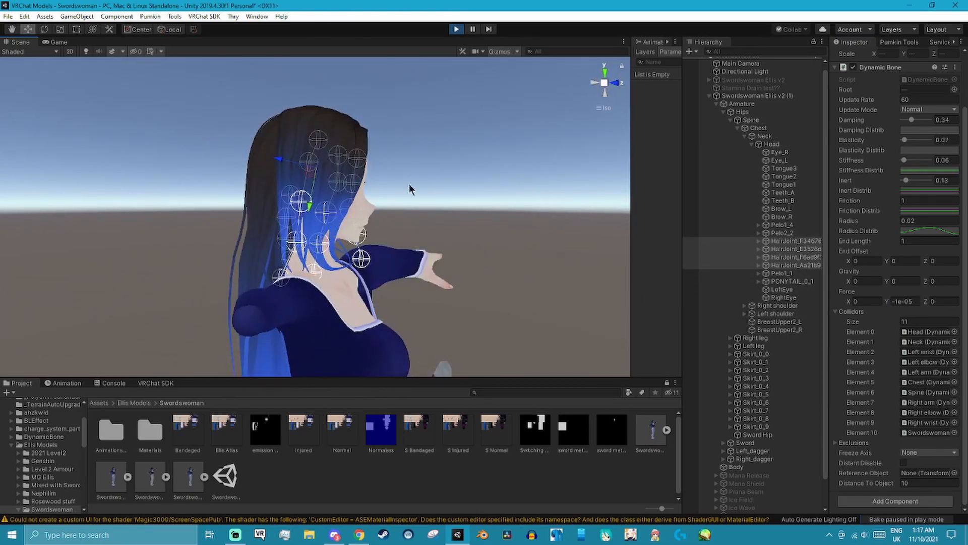
Rotate the avatar by its Hips and Chest bones to test how the hair swings with the current force.
click(750, 97)
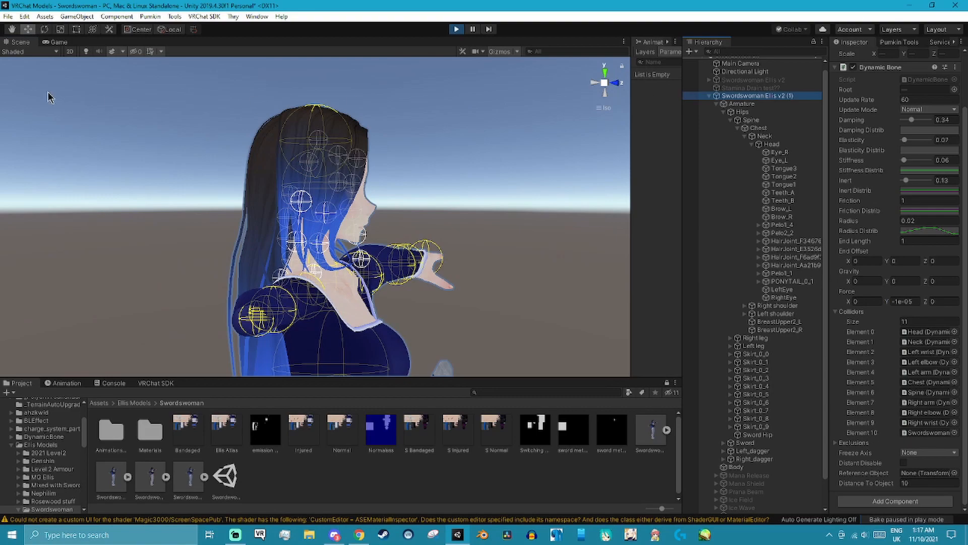
click(44, 30)
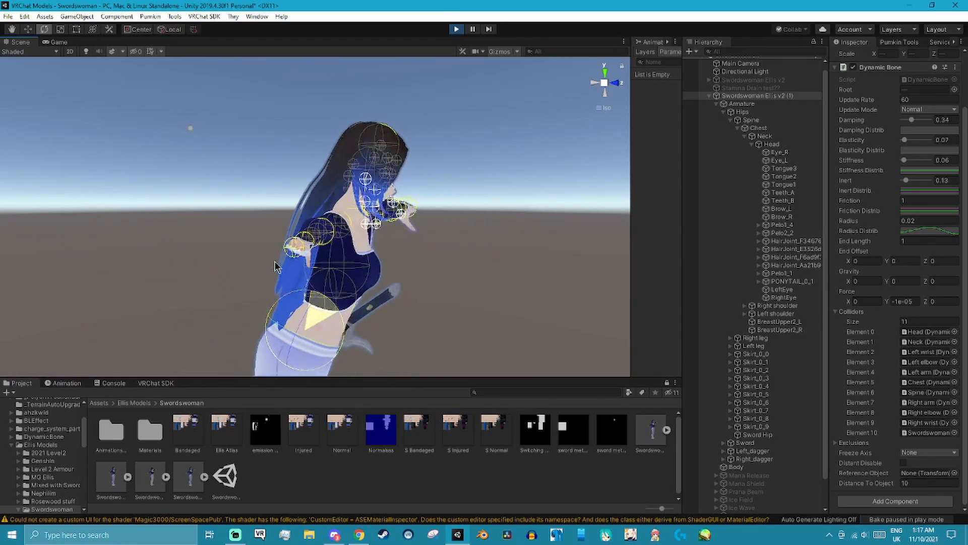
click(769, 112)
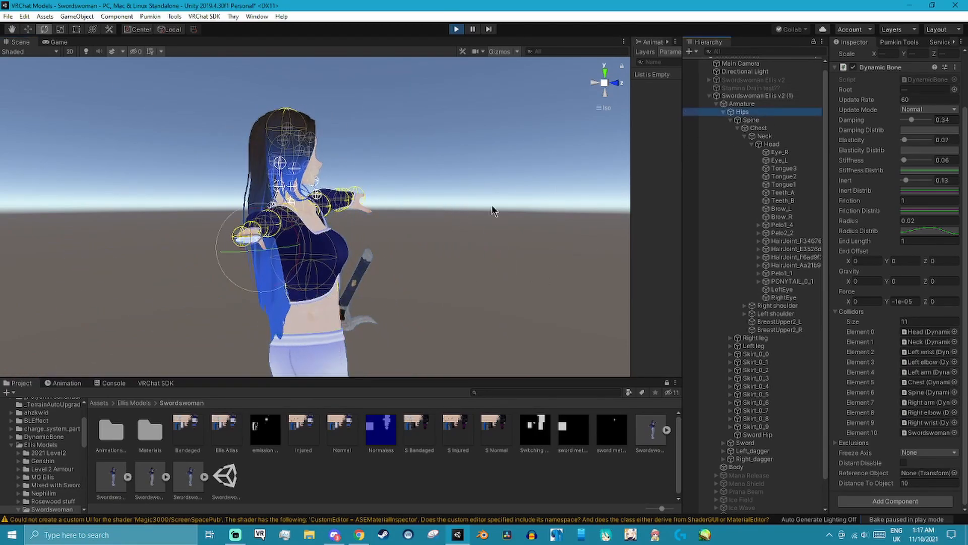
drag(292, 215, 297, 121)
click(784, 128)
drag(285, 223, 308, 179)
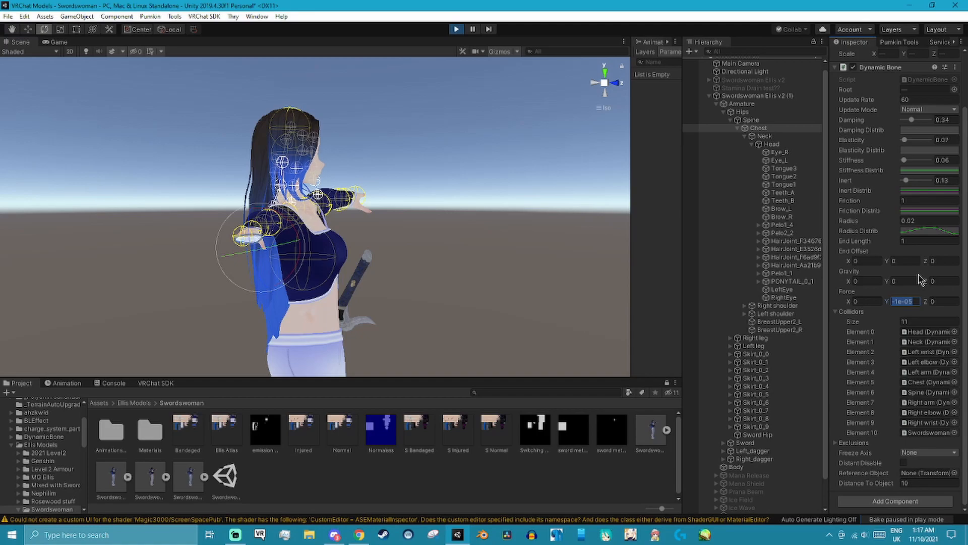
Set the hair's Force Y to -0.01, and rotate the Chest, switching the handle from Center to Pivot, to test the motion.
text(.01)
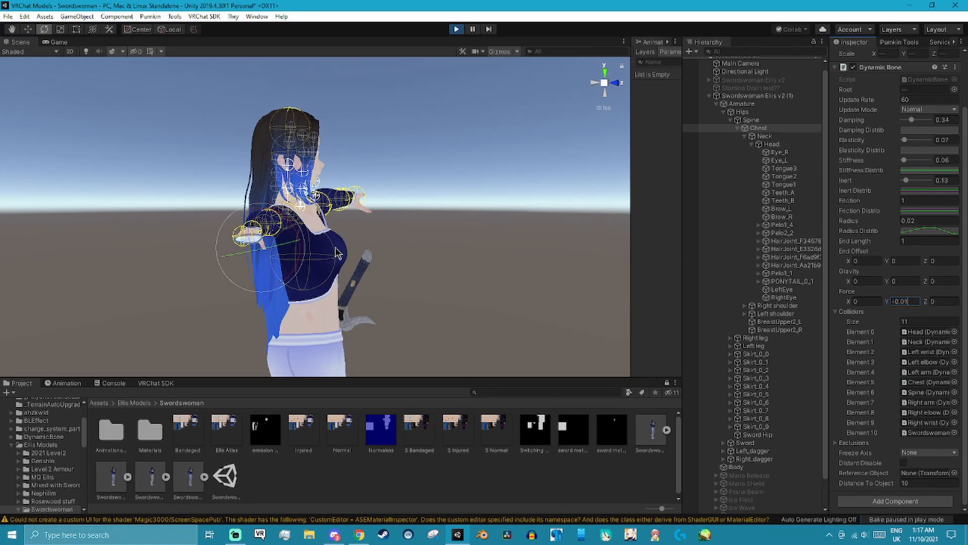
drag(294, 232, 345, 189)
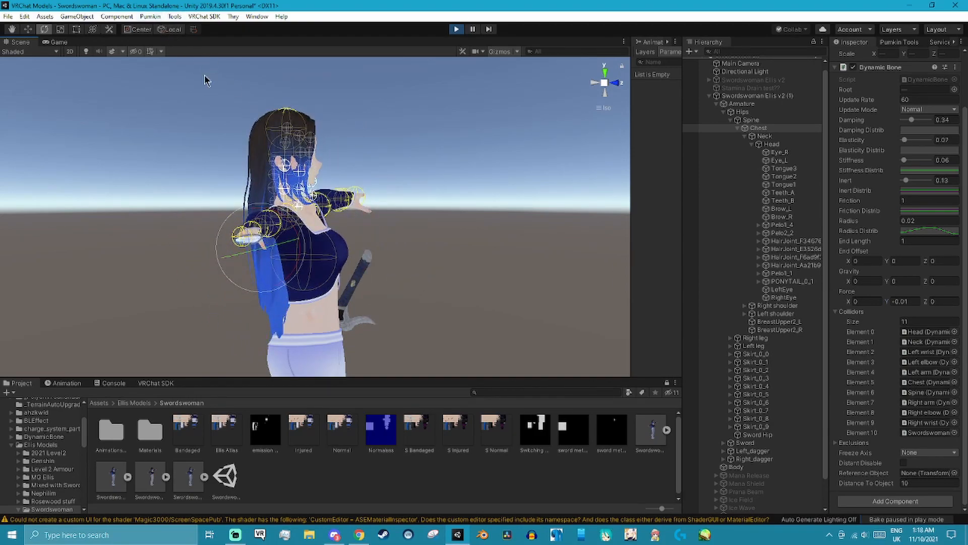
click(143, 30)
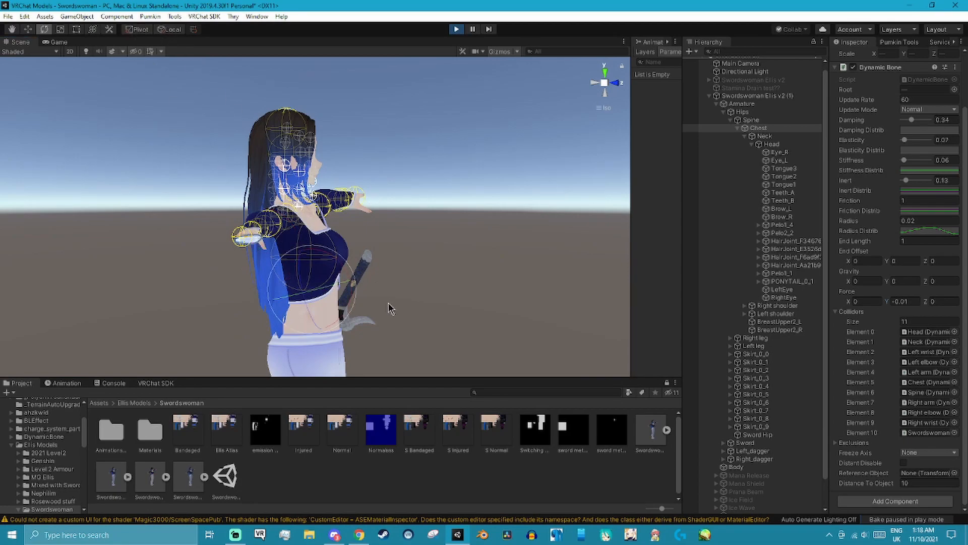
drag(330, 253, 370, 186)
Set the hair's Force Y to -0.001, rotate the Chest to test the motion, and view the hair from the front.
click(901, 300)
click(905, 300)
text(0)
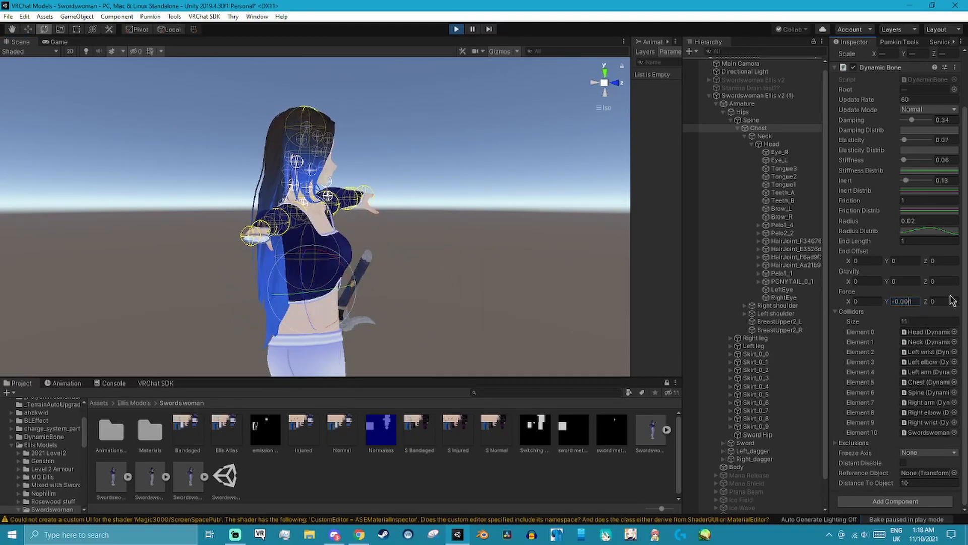
drag(326, 251, 380, 131)
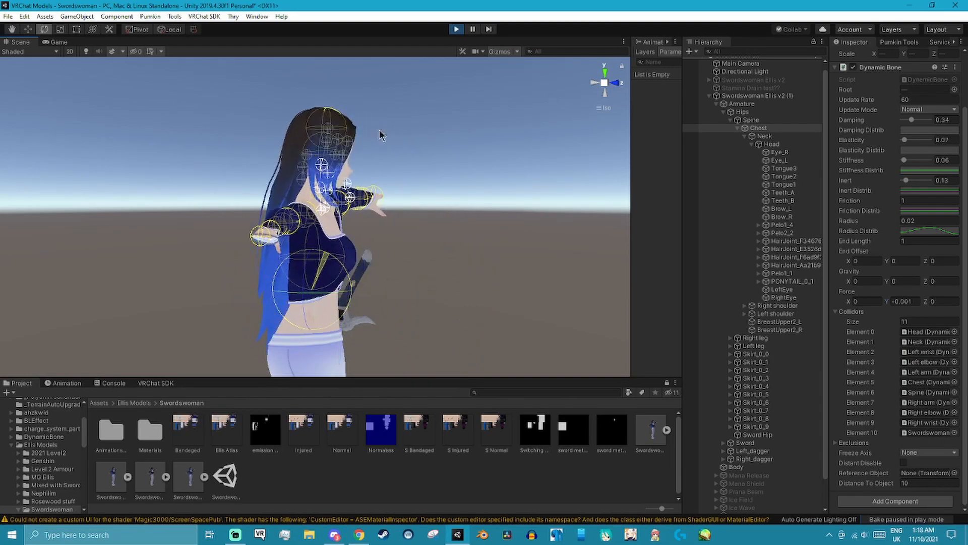
alt+drag(444, 177, 252, 177)
scroll(415, 219, up, 4)
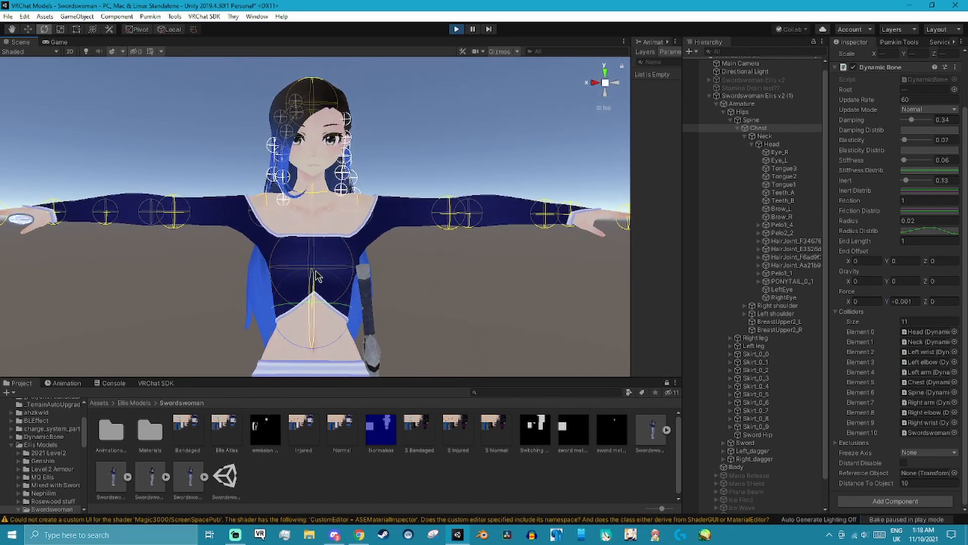
alt+drag(459, 255, 327, 256)
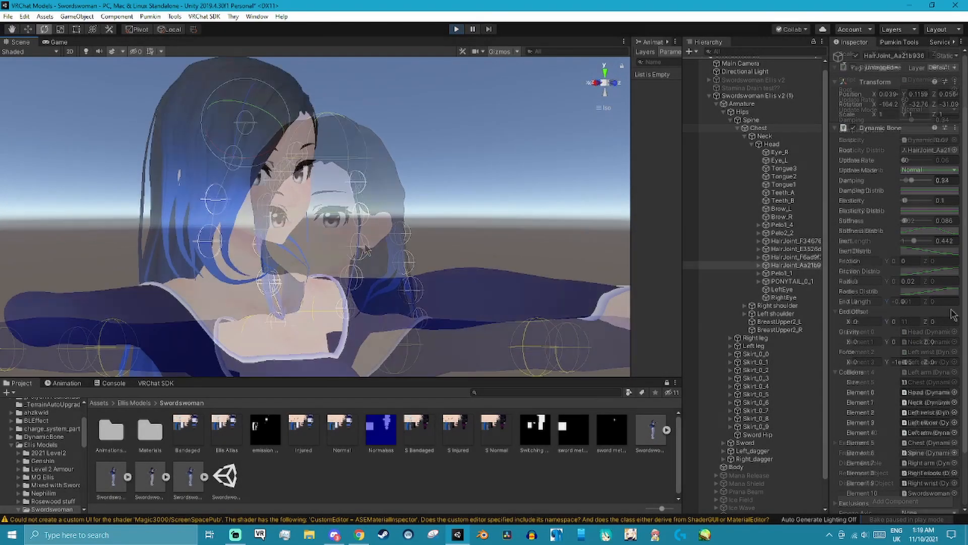
Start Play mode, return to the Scene view, and copy the Dynamic Bone component of HairJoint_Aa21b936.
click(456, 30)
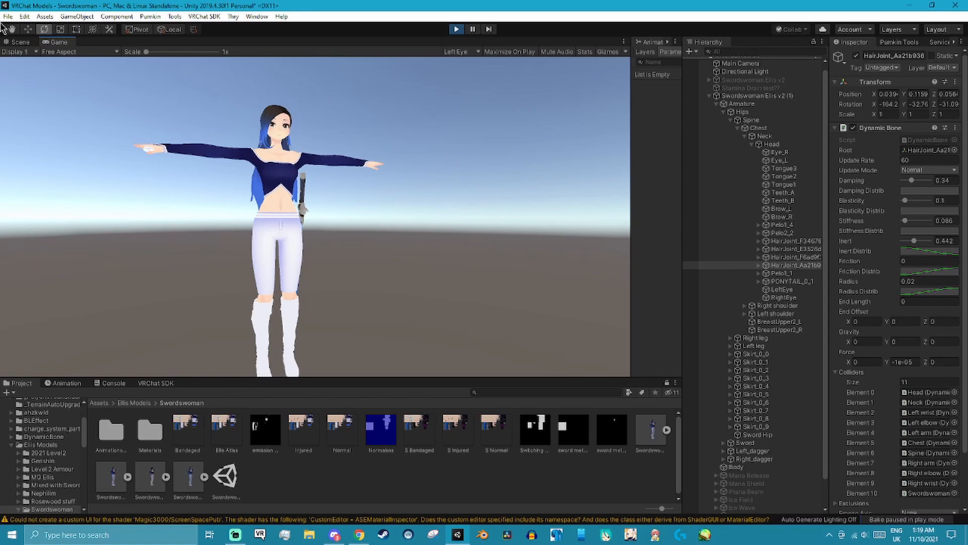
click(19, 43)
click(956, 129)
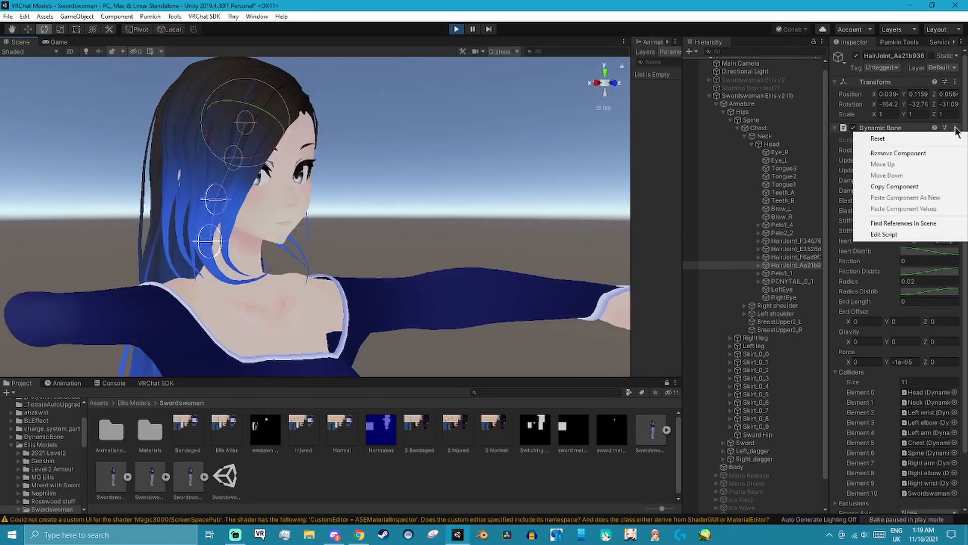
click(894, 186)
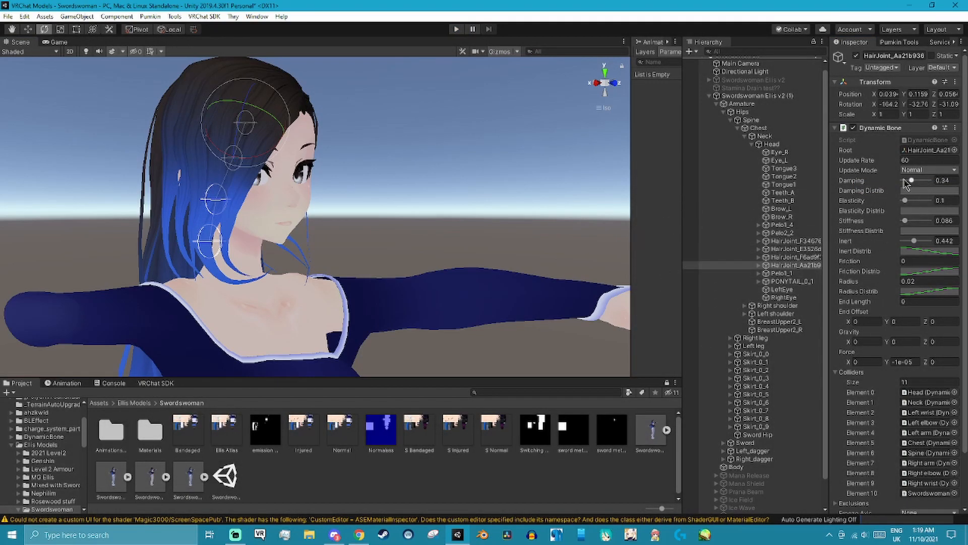
Change the Dynamic Bone to Damping 0.98, Elasticity 0.77, Stiffness 0.62 and Inert 0.13 outside Play mode.
click(929, 180)
click(925, 190)
click(923, 200)
click(906, 241)
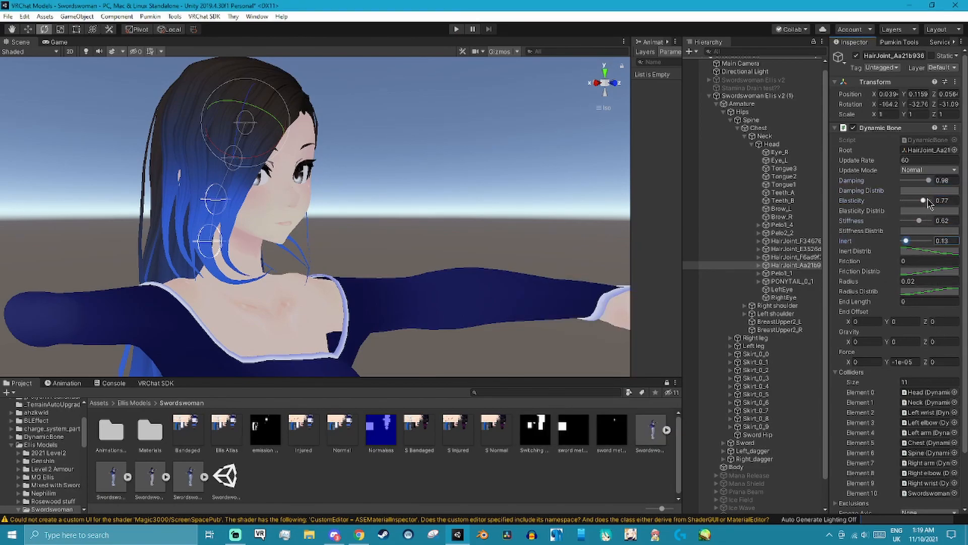
Paste the copied component values onto the Dynamic Bone of HairJoint_Aa21b936.
right_drag(524, 227, 454, 235)
click(955, 128)
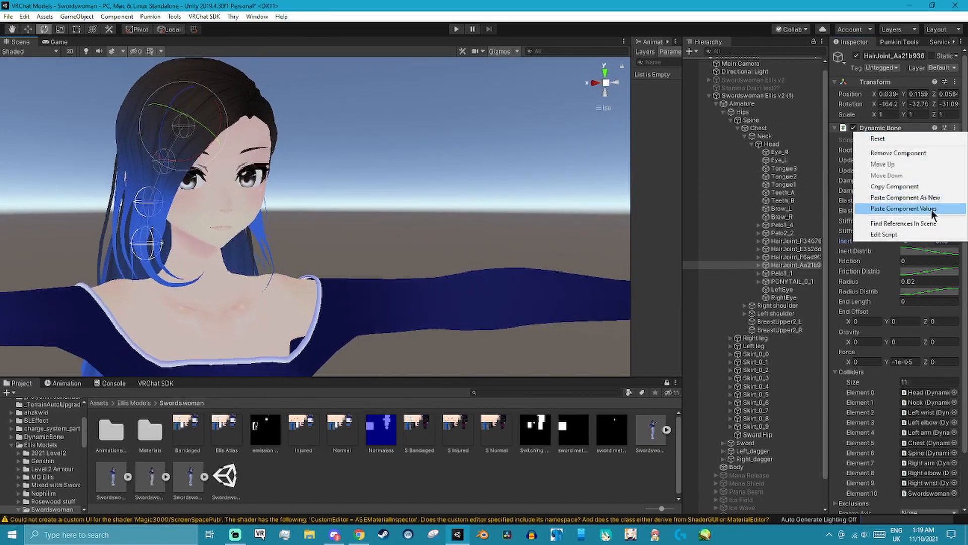
click(932, 213)
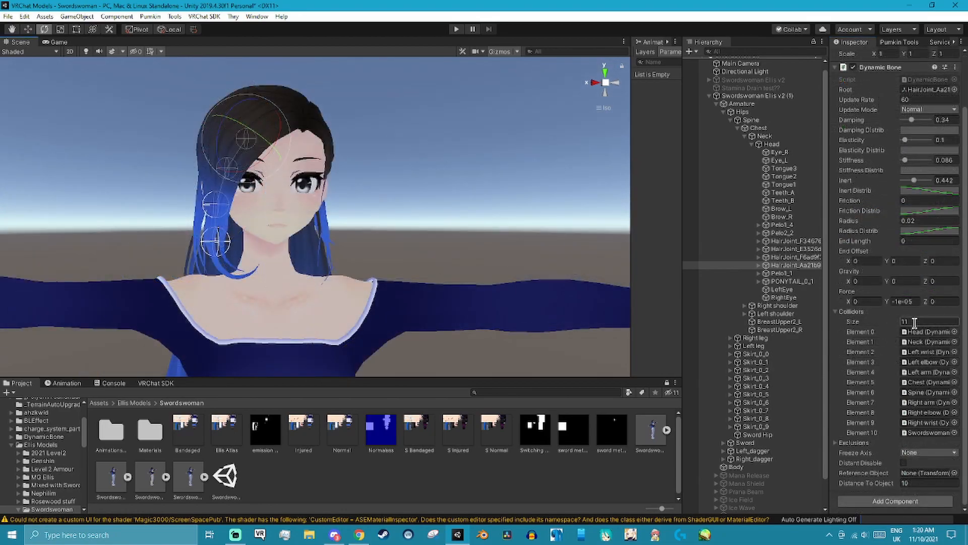
Select the root object Swordswoman Ellis v2 (1) to display the bone and collider spheres of the whole avatar.
scroll(367, 245, down, 8)
middle_drag(396, 267, 392, 212)
right_drag(372, 279, 395, 285)
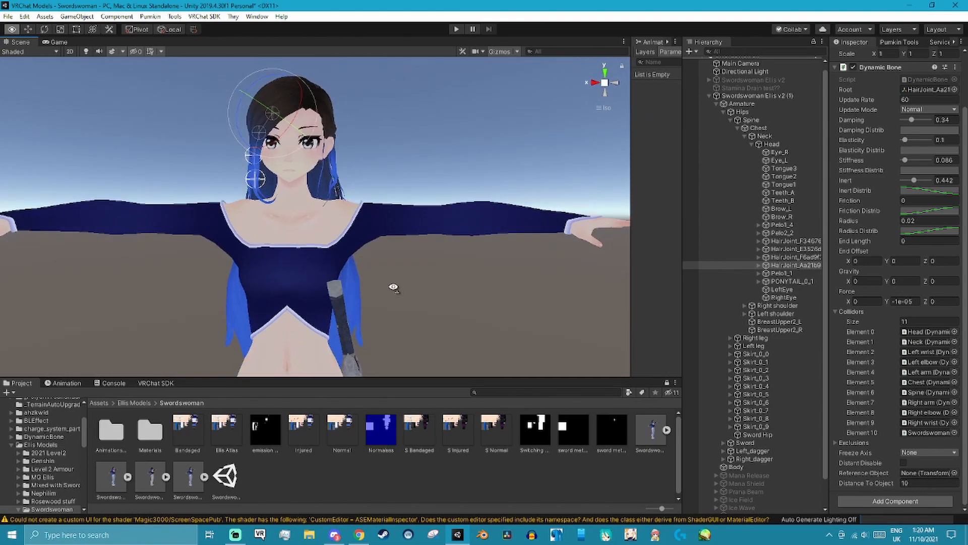
scroll(466, 289, down, 2)
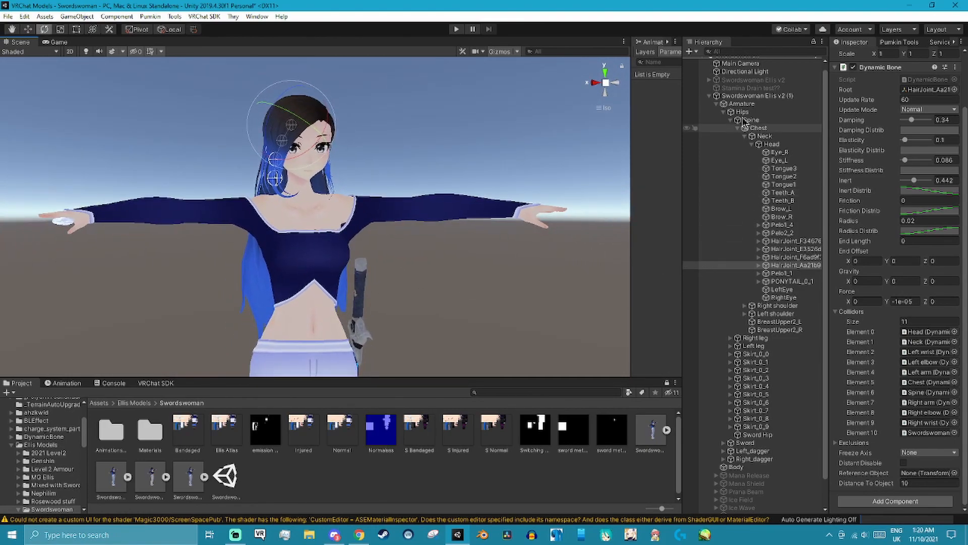
click(738, 88)
click(739, 96)
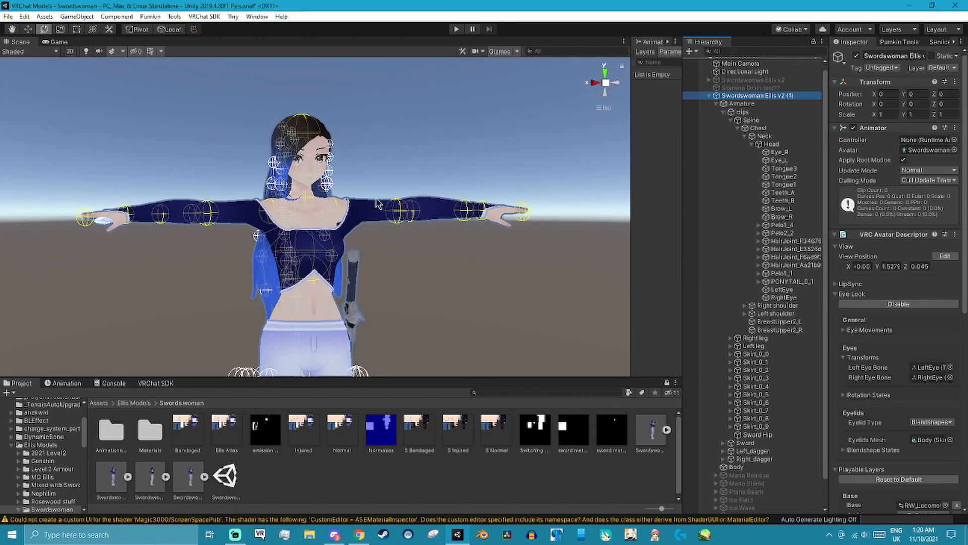
Examine the bone and collider spheres on the avatar's hair, arms, torso and legs from the front and at an angle.
right_drag(434, 216, 393, 216)
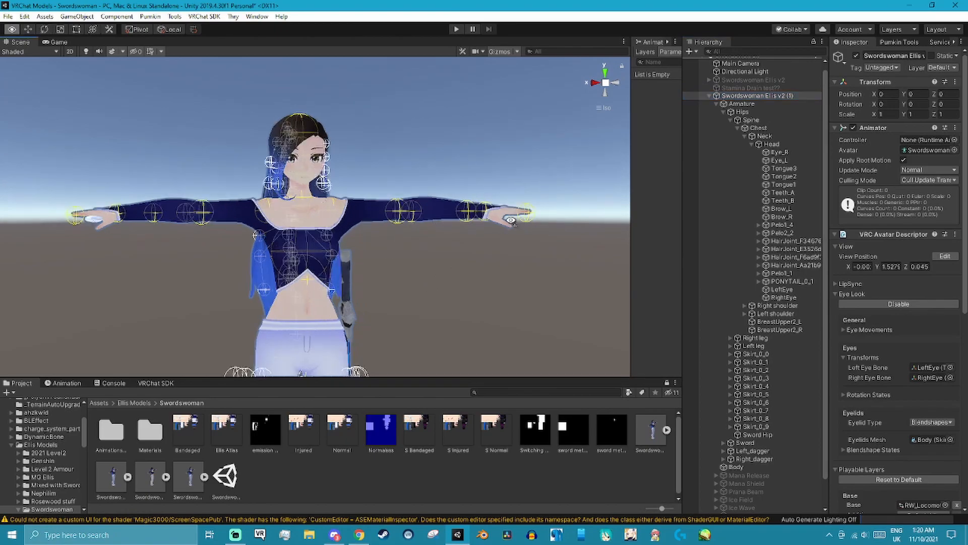
scroll(456, 263, down, 3)
middle_drag(457, 371, 438, 225)
scroll(318, 199, down, 5)
scroll(432, 286, up, 5)
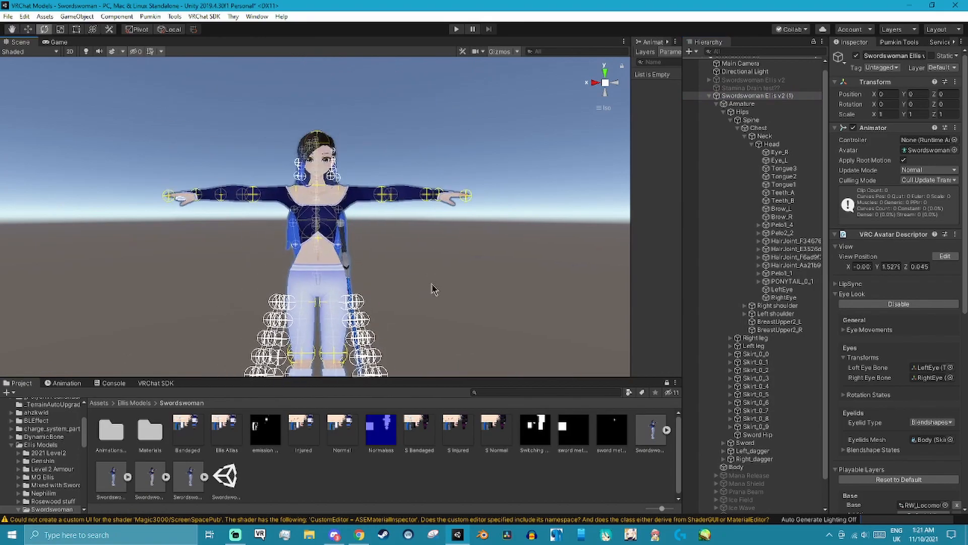
scroll(355, 176, up, 3)
right_drag(430, 240, 415, 254)
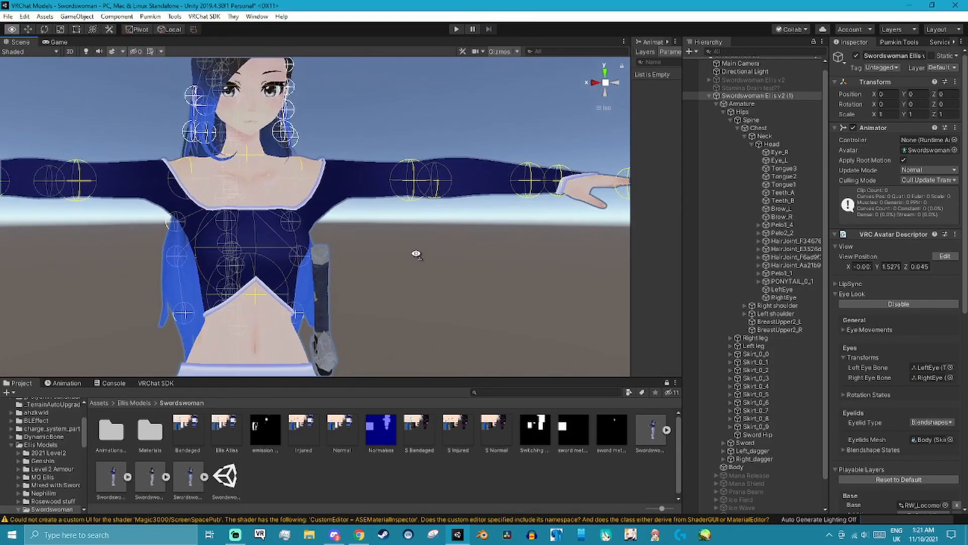
scroll(415, 255, down, 3)
middle_drag(456, 283, 495, 331)
scroll(415, 292, up, 5)
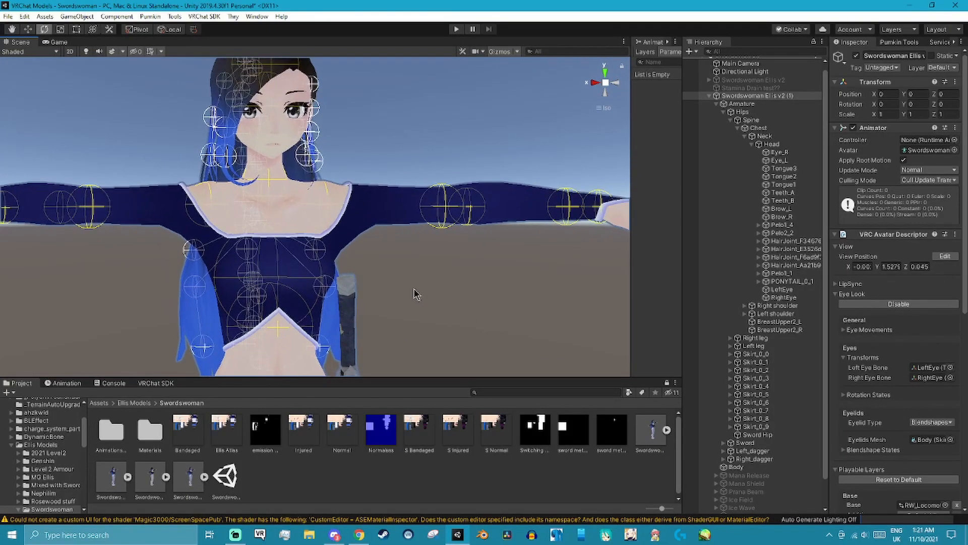
scroll(414, 292, down, 8)
right_drag(413, 291, 447, 304)
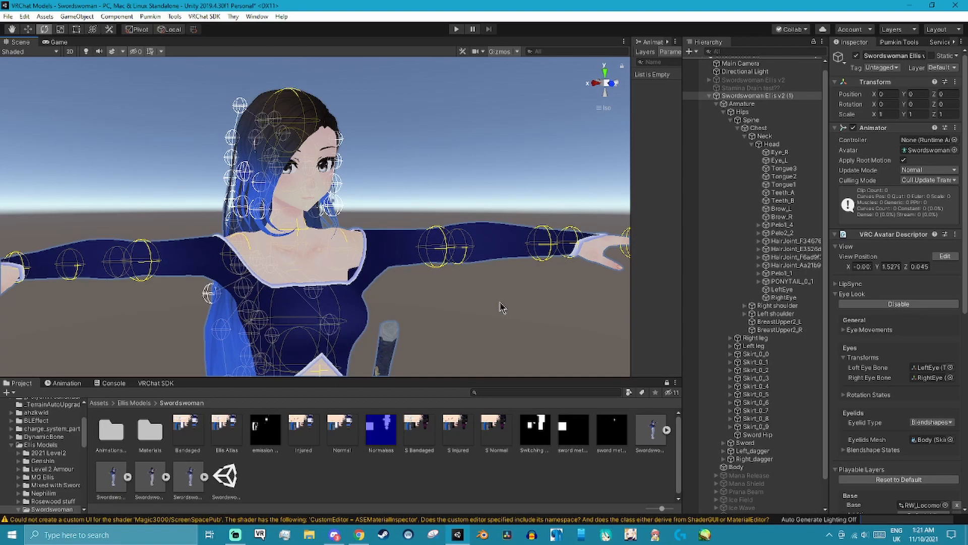
scroll(503, 302, up, 4)
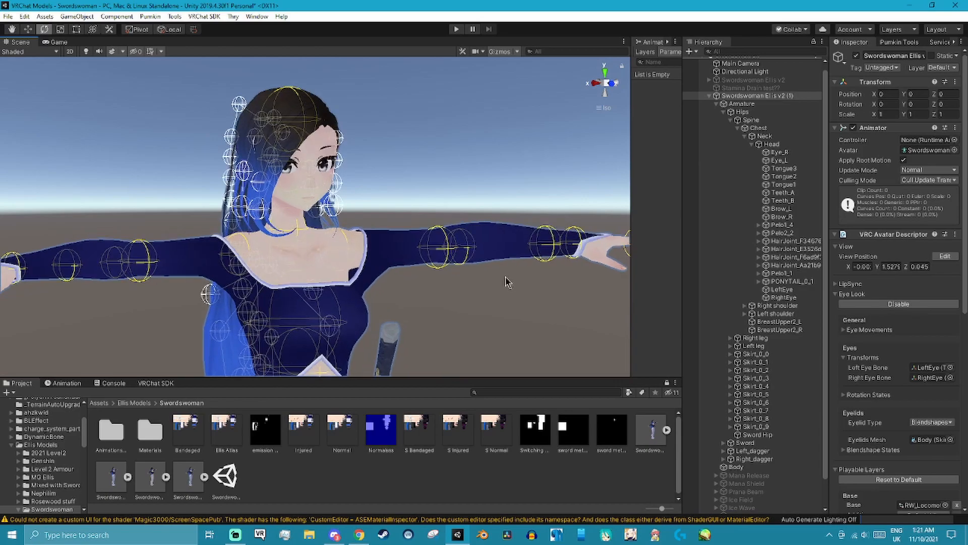
scroll(476, 274, down, 3)
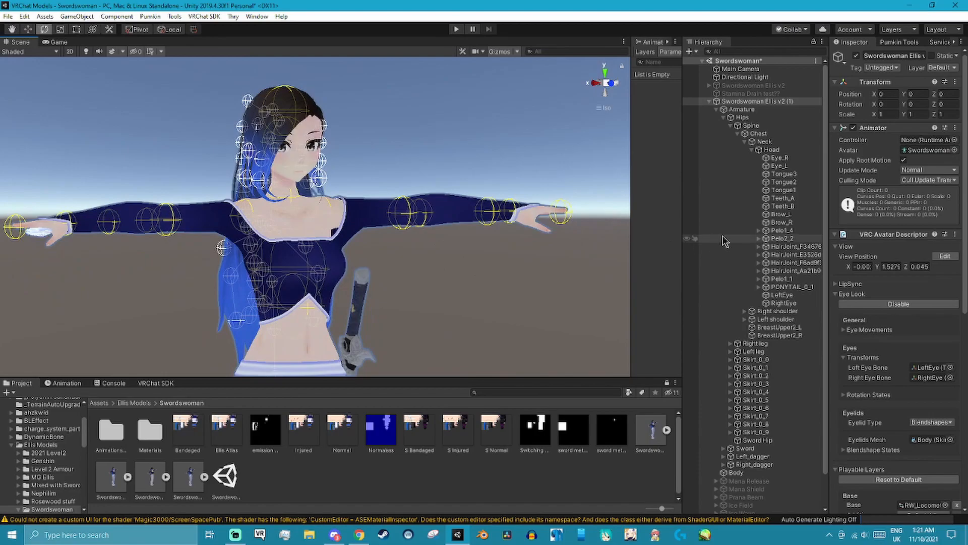
Select the HairJoint_F3467632 bone, and view its strand spheres from the front.
click(776, 182)
click(789, 238)
click(794, 247)
right_drag(514, 254, 438, 252)
middle_drag(472, 237, 480, 263)
scroll(480, 262, up, 4)
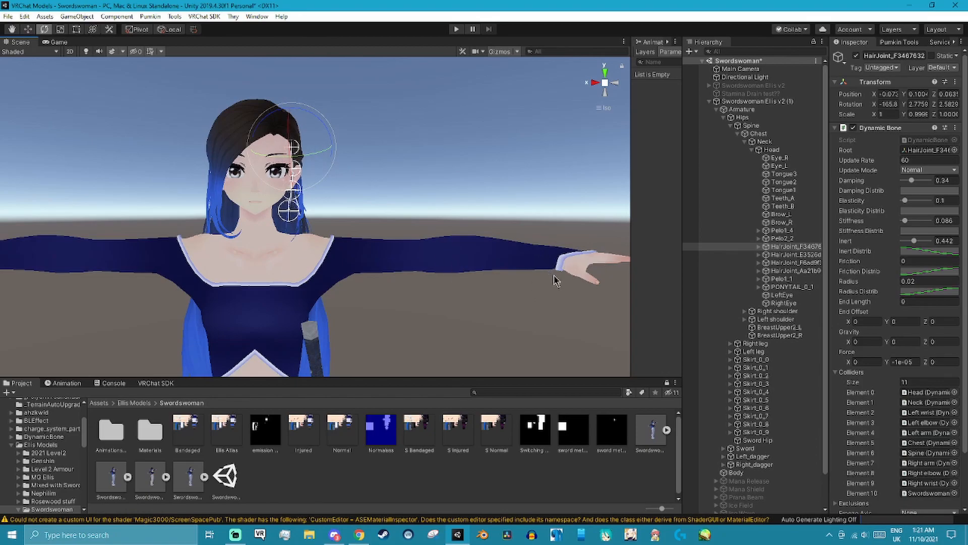
Go to the Colliders list of HairJoint_F3467632, and widen the Inspector until the collider names are readable.
scroll(933, 313, down, 3)
click(946, 321)
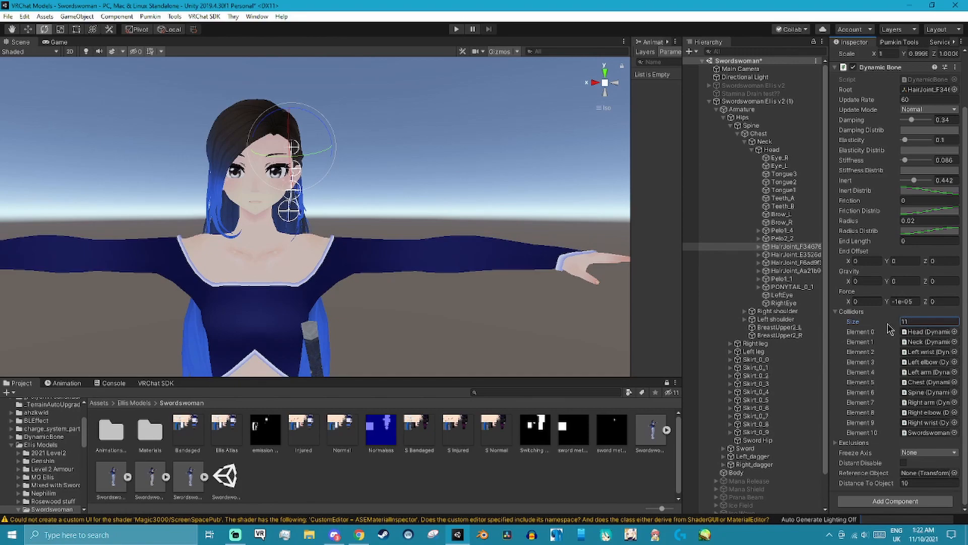
scroll(495, 316, down, 3)
middle_drag(409, 267, 492, 249)
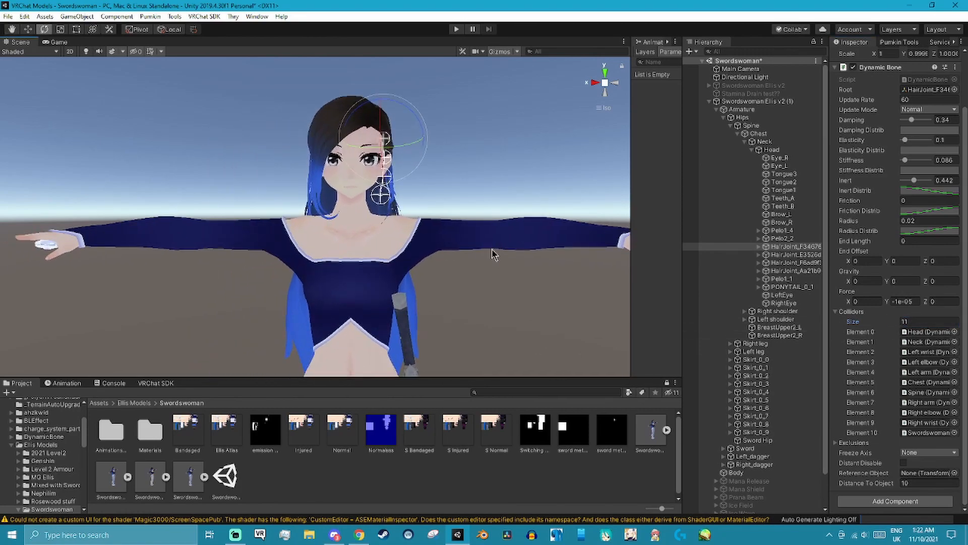
scroll(492, 254, up, 3)
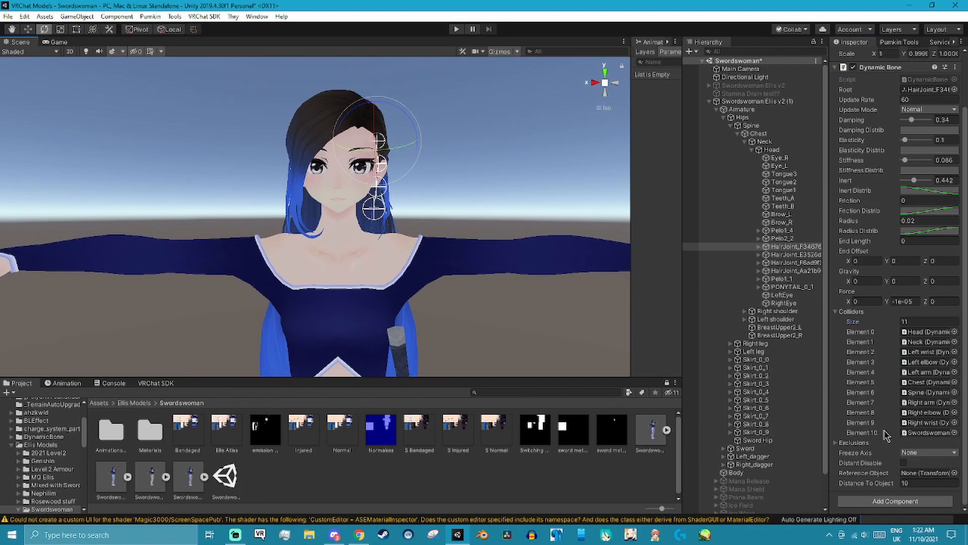
drag(828, 322, 736, 317)
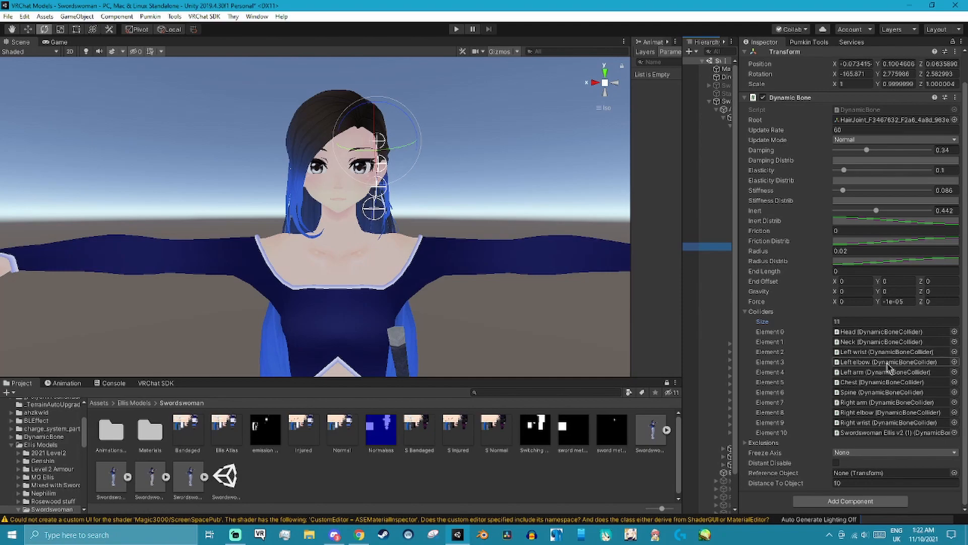
Examine the avatar's body from head to feet to compare it with the colliders listed for the hair bone.
scroll(595, 303, down, 4)
middle_drag(555, 286, 464, 247)
scroll(312, 184, down, 2)
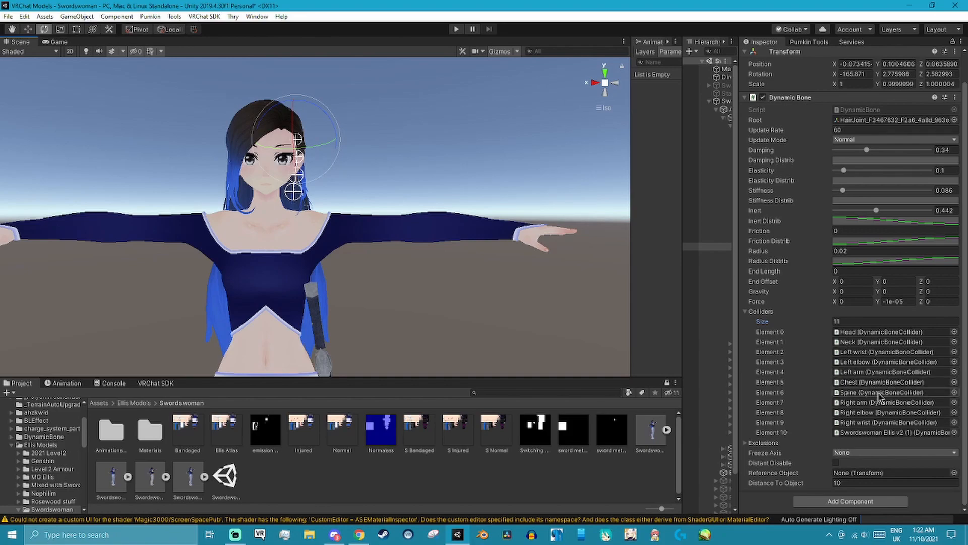
scroll(460, 272, down, 4)
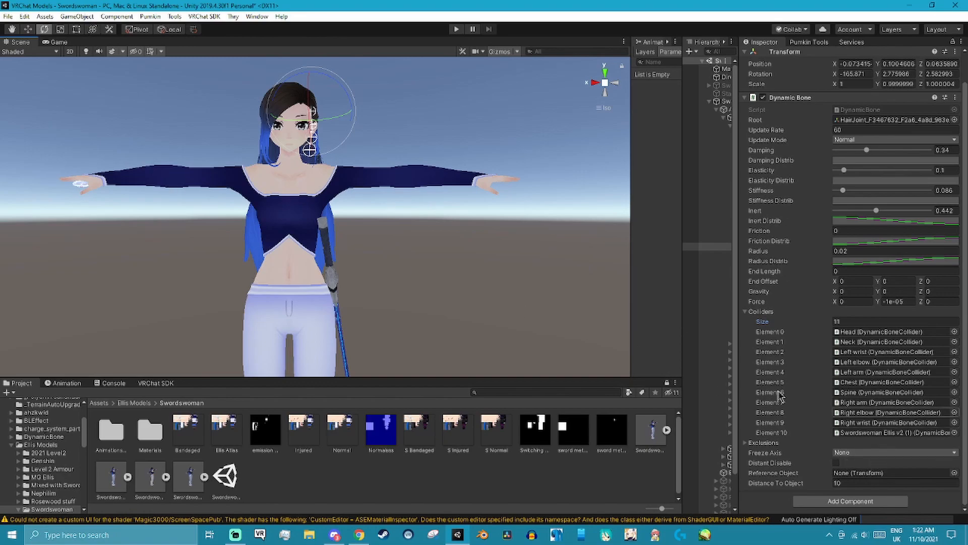
scroll(359, 242, down, 12)
middle_drag(358, 297, 354, 98)
middle_drag(353, 200, 360, 300)
scroll(402, 289, up, 6)
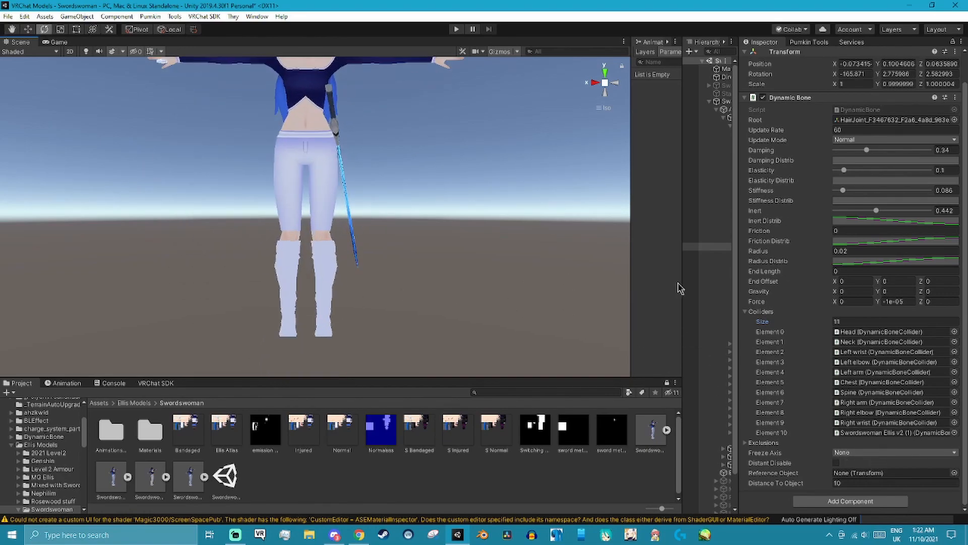
Widen the Hierarchy, select Swordswoman Ellis v2 (1), and frame the avatar to view its bone and collider spheres from the side.
drag(683, 303, 590, 302)
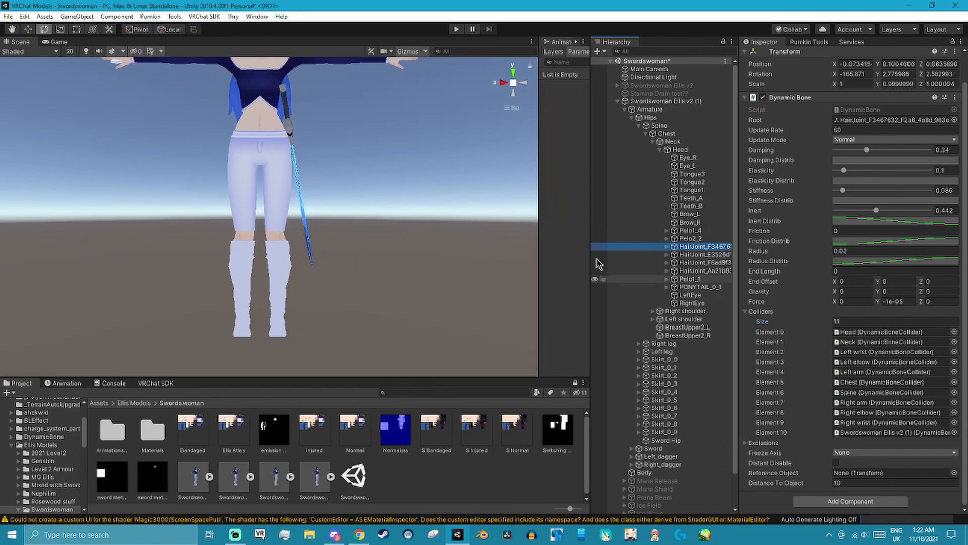
click(666, 101)
key(f)
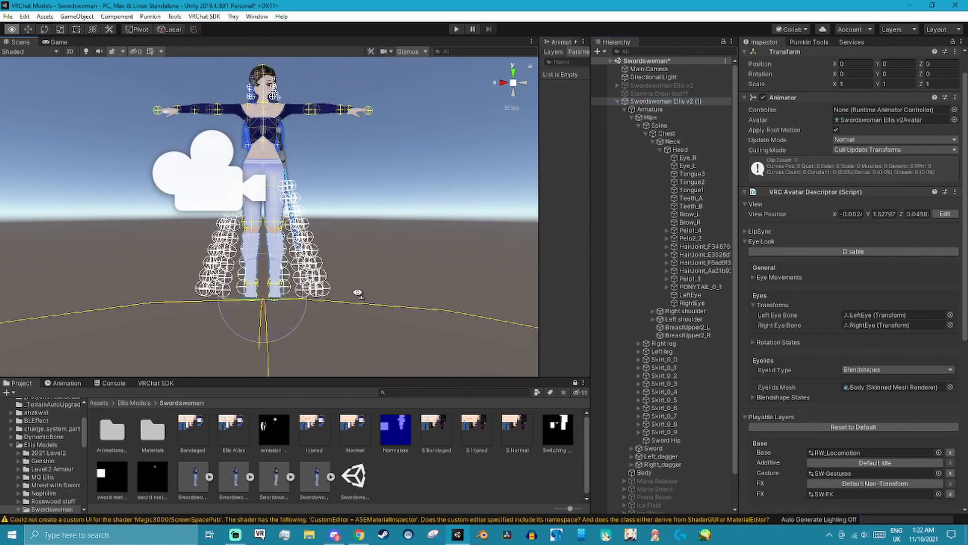
alt+drag(359, 209, 247, 256)
alt+drag(301, 273, 218, 233)
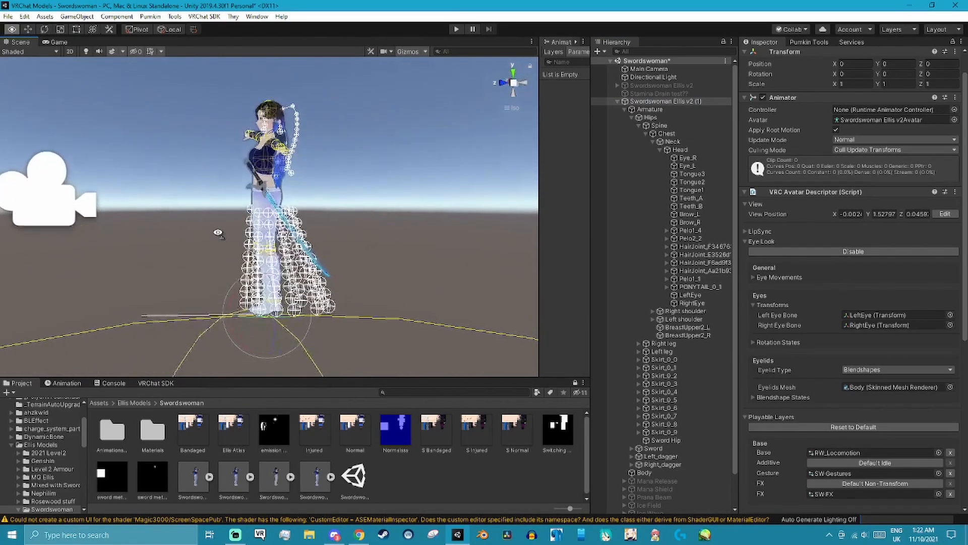
alt+drag(313, 323, 328, 291)
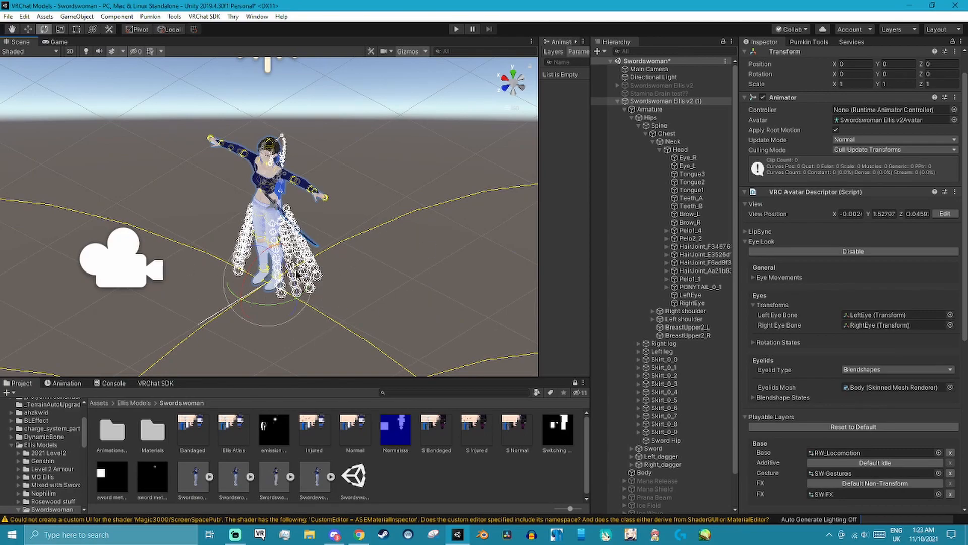
Examine the large floor collider beneath the avatar's feet from near, far and several angles.
scroll(421, 280, down, 14)
alt+drag(281, 290, 392, 243)
key(f)
right_drag(392, 246, 290, 302)
scroll(391, 190, down, 10)
scroll(324, 172, up, 5)
scroll(316, 284, up, 20)
middle_drag(324, 173, 318, 290)
scroll(318, 290, up, 15)
right_drag(400, 284, 324, 260)
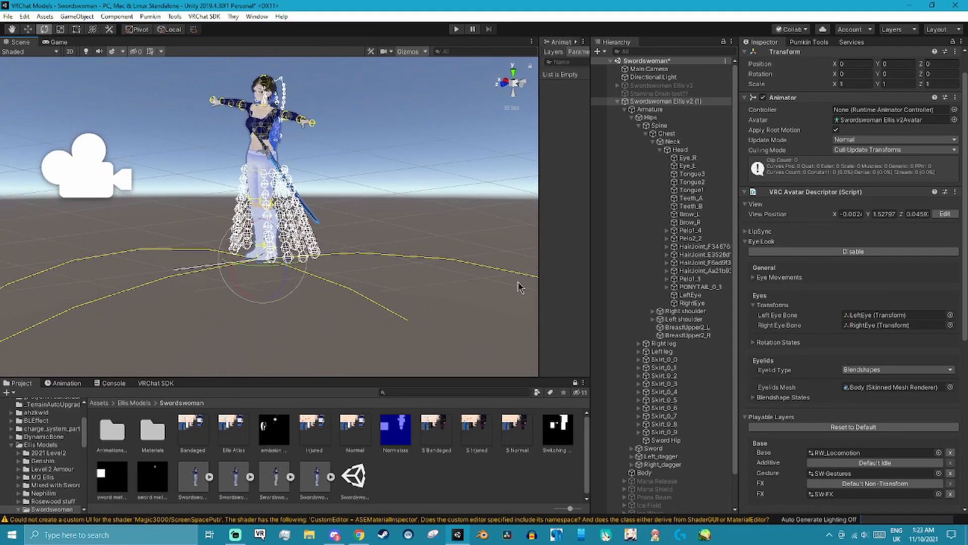
scroll(817, 317, down, 9)
scroll(744, 324, up, 10)
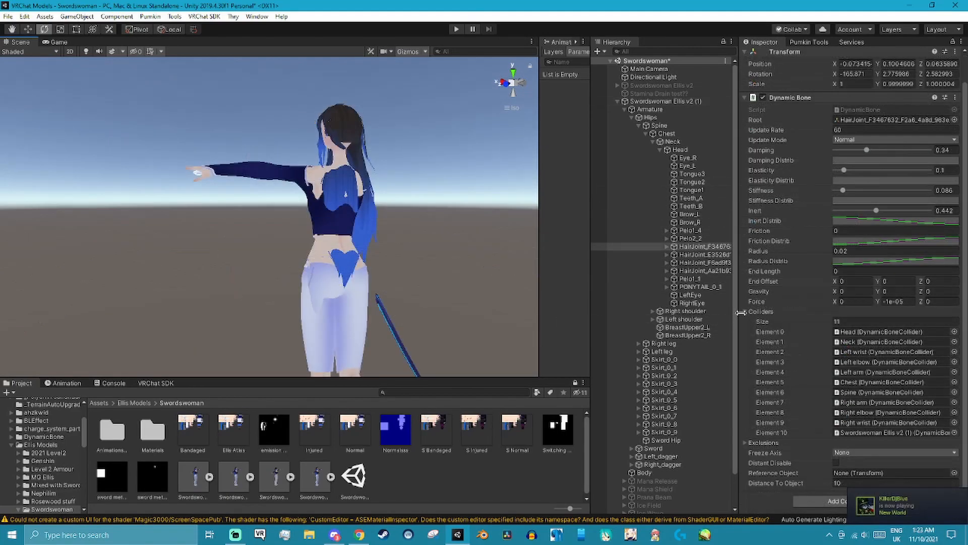
Collapse the Colliders list and expand the Exclusions list of HairJoint_F3467632's Dynamic Bone.
click(744, 312)
click(745, 352)
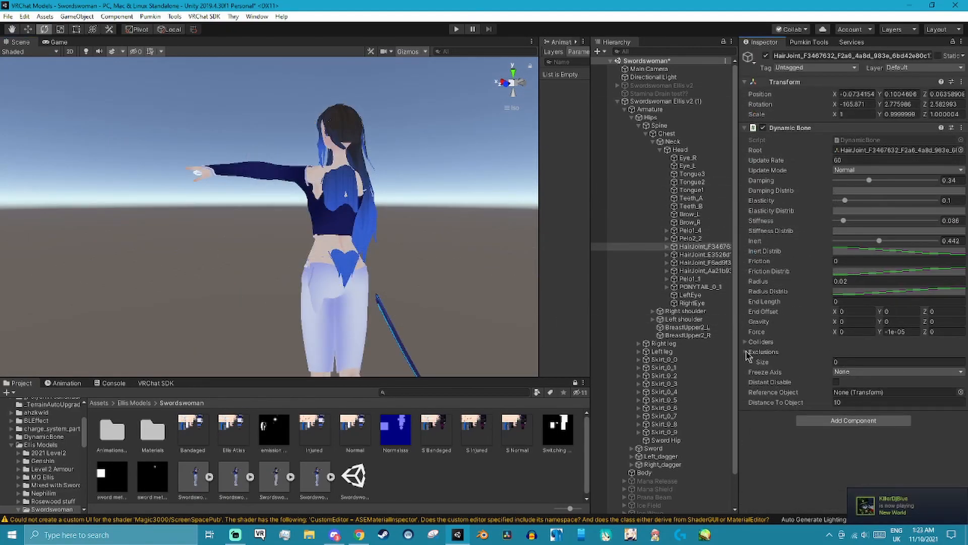
scroll(407, 273, up, 2)
scroll(386, 248, down, 4)
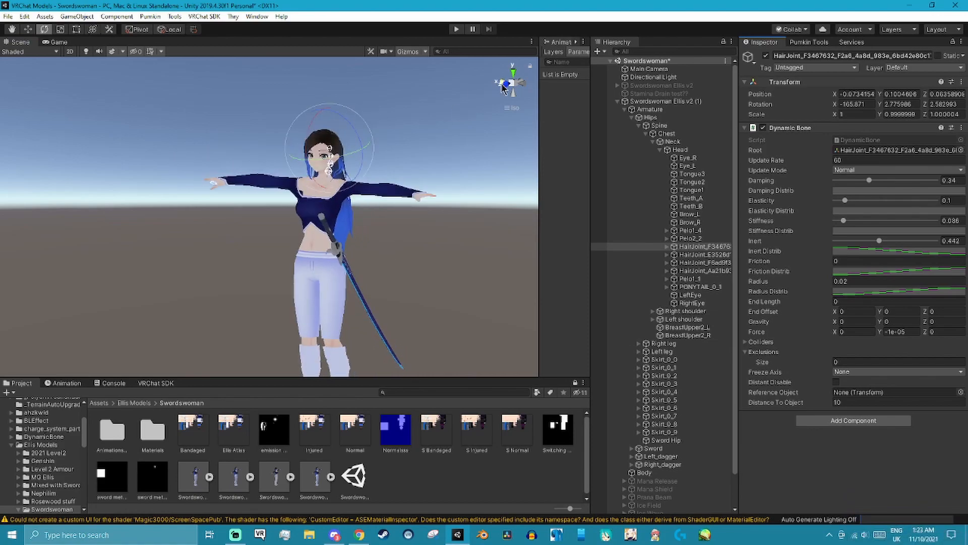
Select Swordswoman Ellis v2 (1), and examine its skirt chains and sword from the front and at an angle.
click(504, 84)
middle_drag(402, 171, 323, 247)
scroll(353, 249, up, 3)
middle_drag(406, 265, 255, 275)
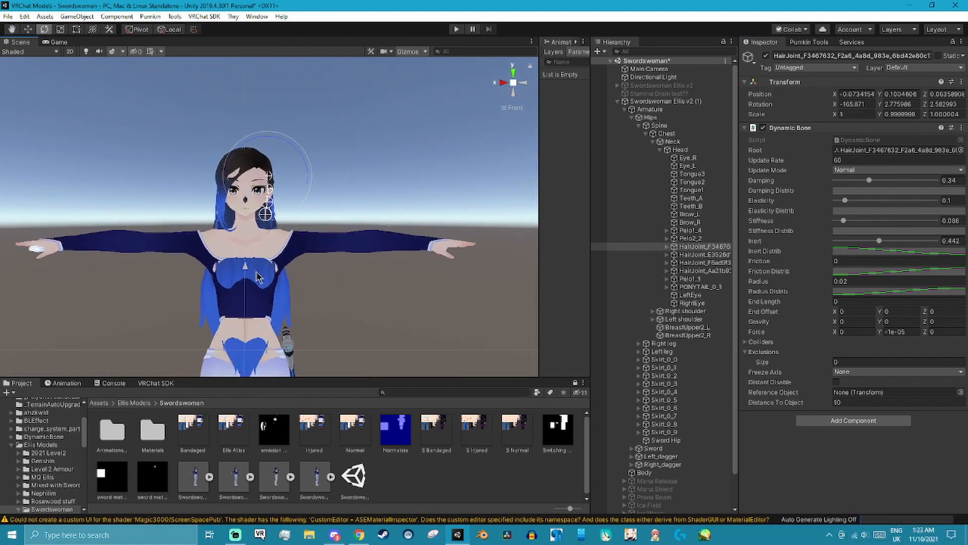
click(656, 101)
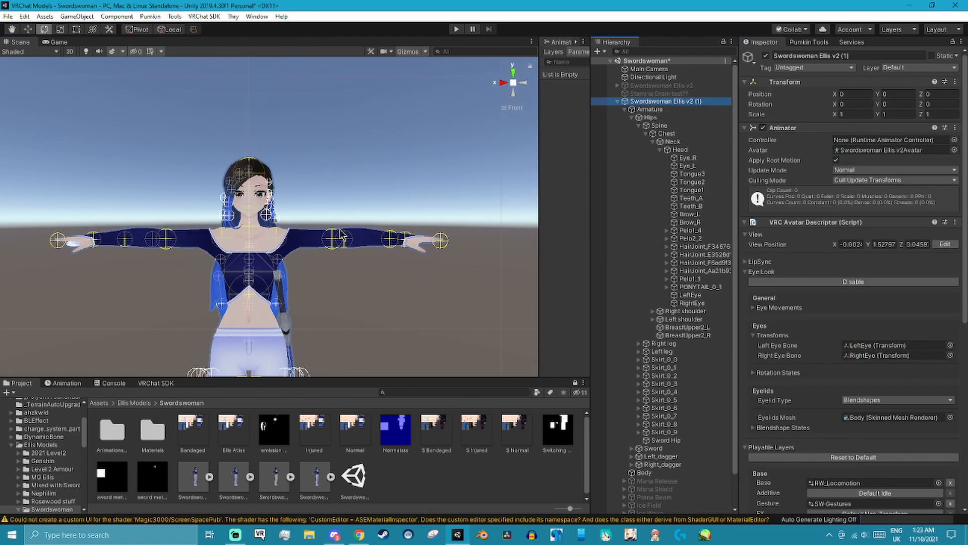
scroll(342, 236, down, 8)
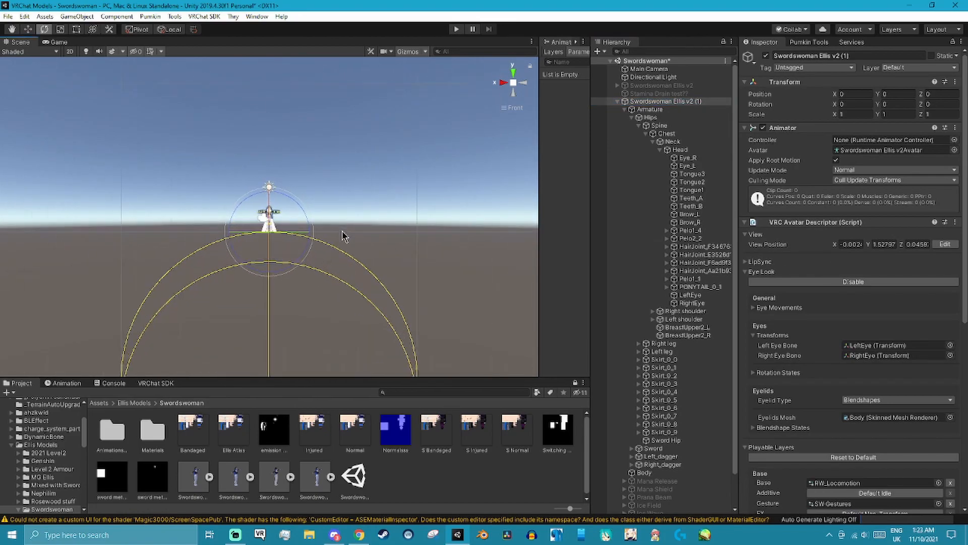
scroll(342, 230, up, 10)
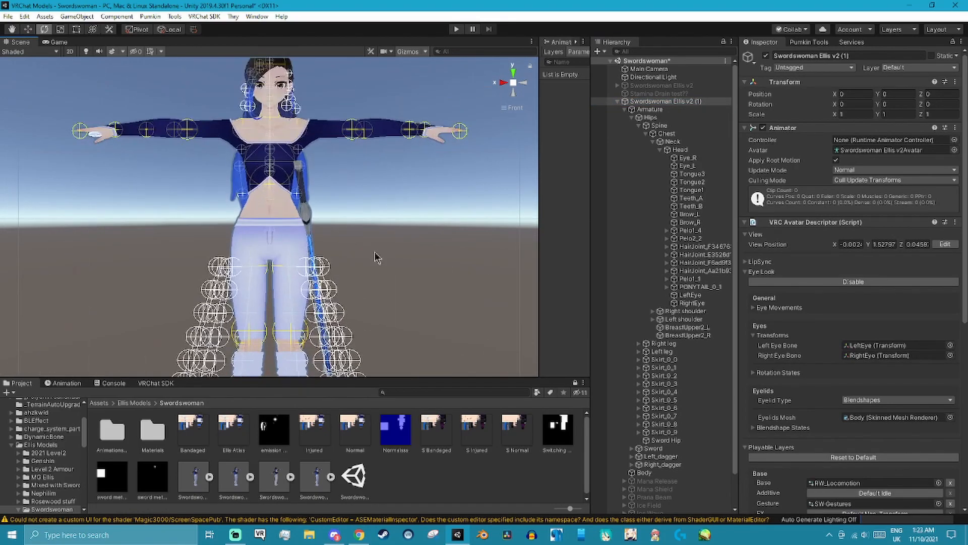
alt+drag(382, 235, 459, 167)
alt+drag(294, 168, 267, 180)
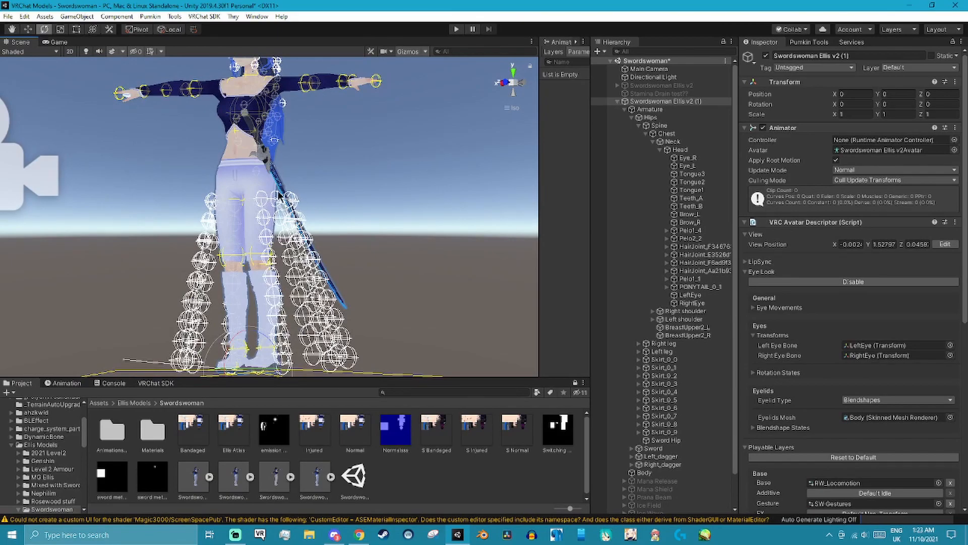
alt+drag(291, 177, 340, 188)
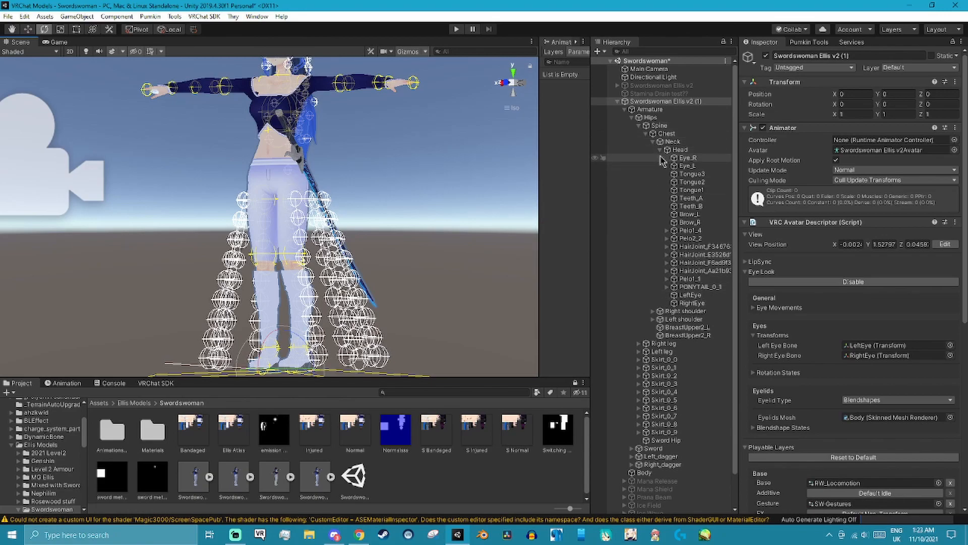
Collapse the Spine hierarchy, and nest the Sword object under the Skirt_0_0 bone.
click(639, 126)
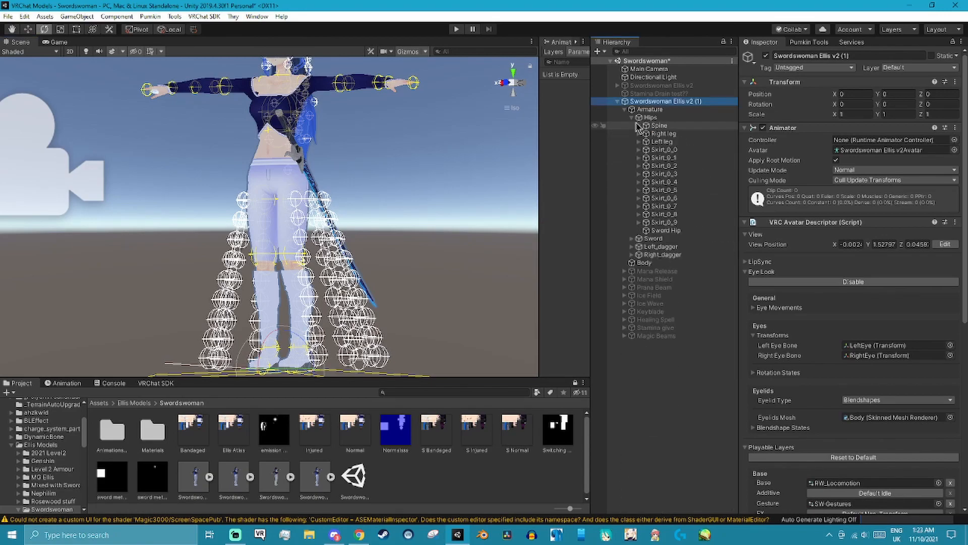
click(656, 157)
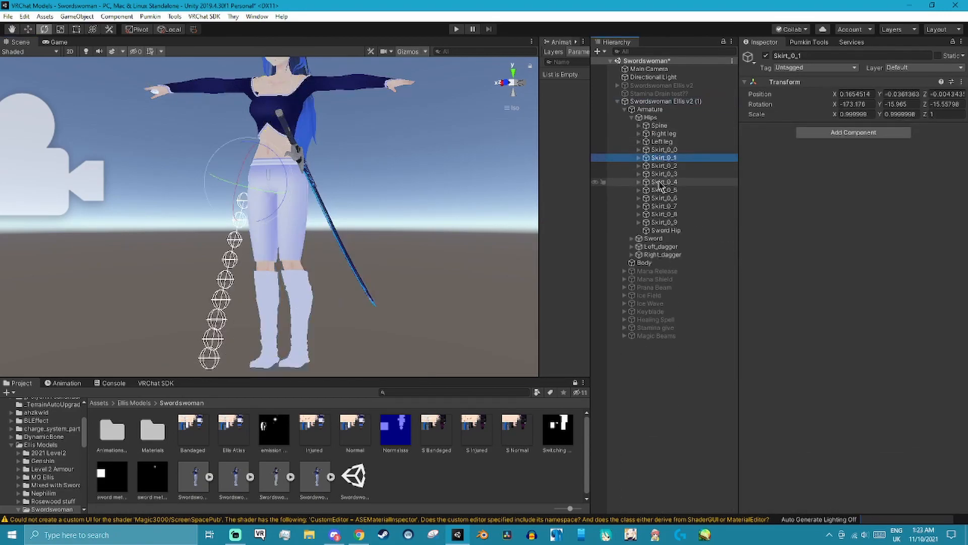
click(656, 239)
key(f)
scroll(321, 261, up, 6)
drag(677, 244, 676, 151)
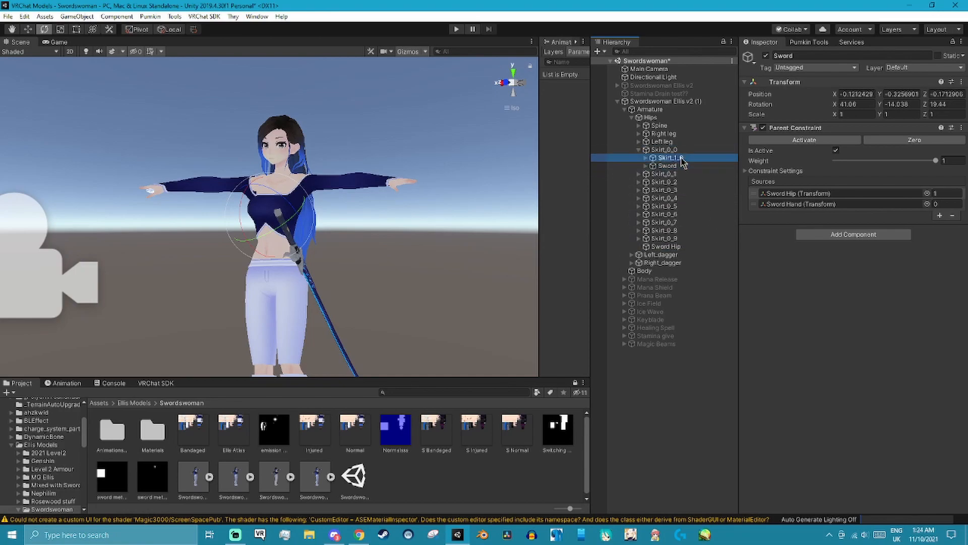
Nest Sword under Skirt_1_0, and compare the two objects in the skirt's Dynamic Bone chain.
click(670, 158)
scroll(464, 248, up, 4)
scroll(337, 179, up, 3)
alt+drag(337, 225, 281, 225)
scroll(284, 244, down, 4)
middle_drag(310, 220, 305, 187)
click(673, 166)
click(674, 158)
click(672, 165)
click(669, 158)
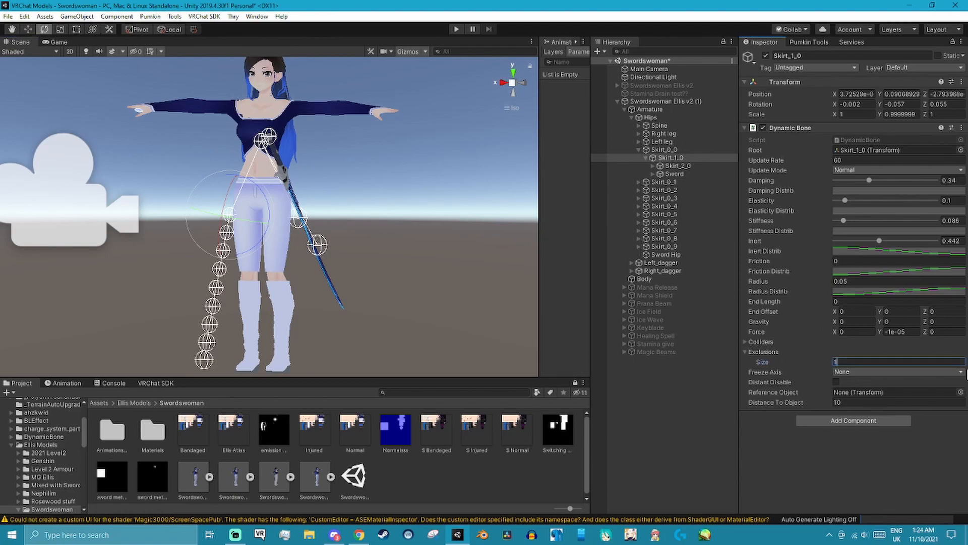
Set Skirt_1_0's Exclusions size to 1, assign Sword as the excluded transform, and check the chain around the avatar.
key(Return)
drag(674, 173, 868, 371)
right_drag(364, 298, 353, 292)
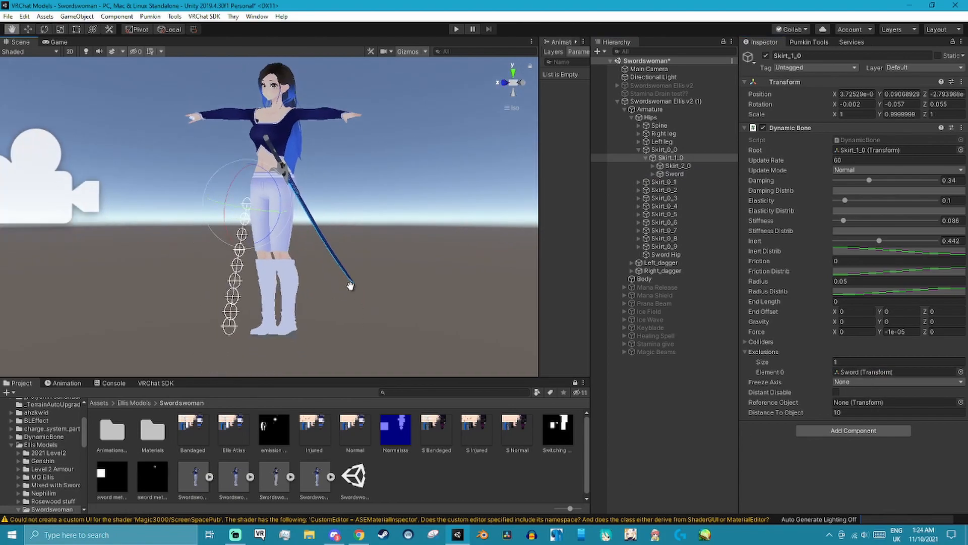
middle_drag(353, 292, 347, 273)
scroll(347, 273, up, 2)
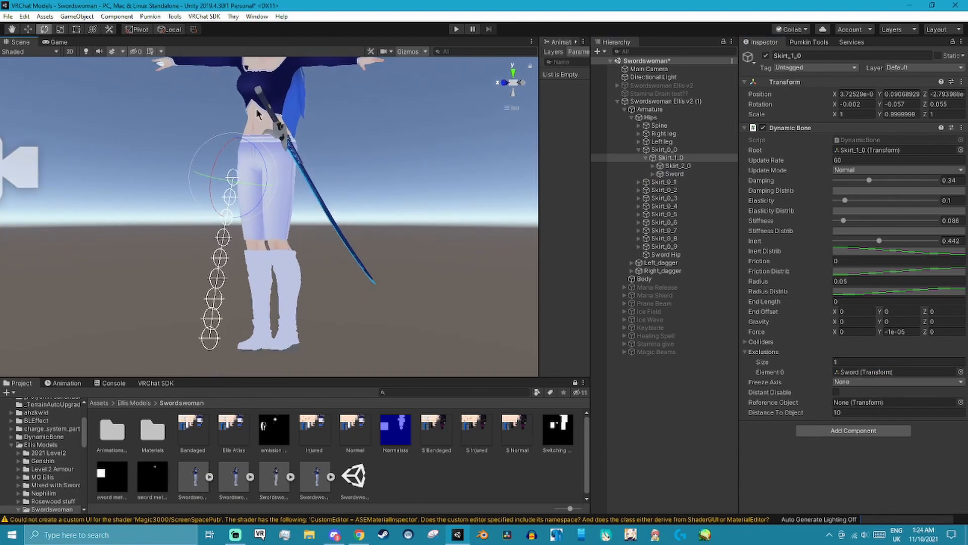
right_drag(329, 234, 289, 263)
middle_drag(289, 263, 288, 298)
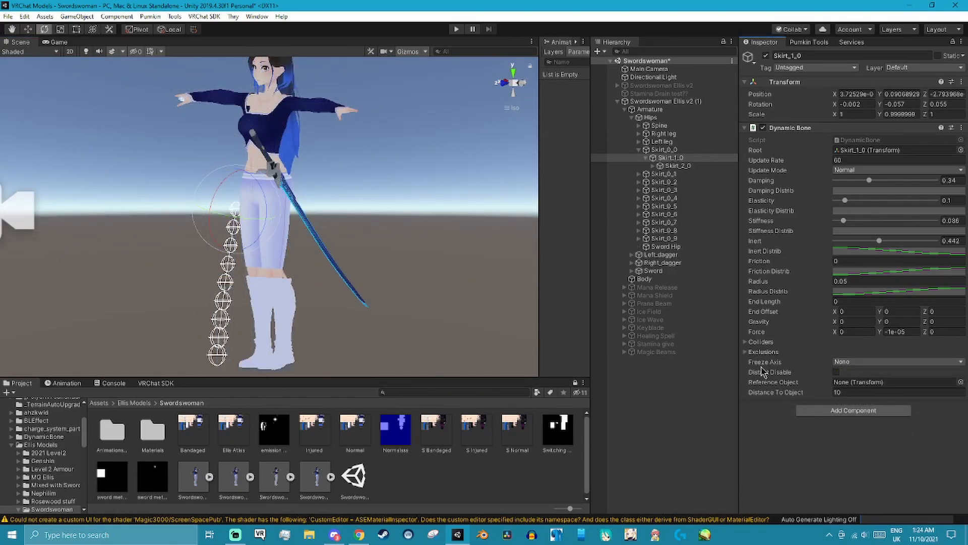
Try the X, Y and Z options of Freeze Axis on Skirt_1_0's Dynamic Bone.
click(857, 361)
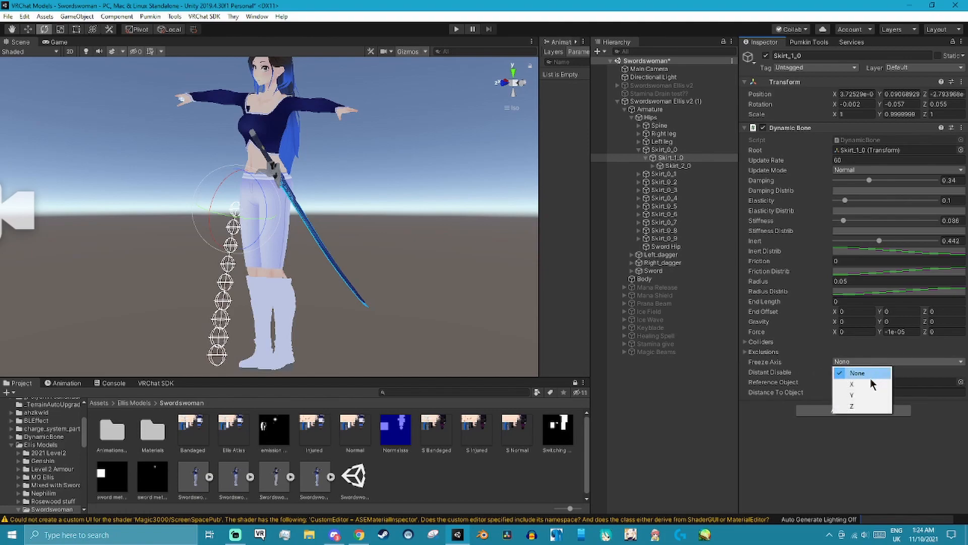
click(867, 375)
scroll(410, 287, up, 3)
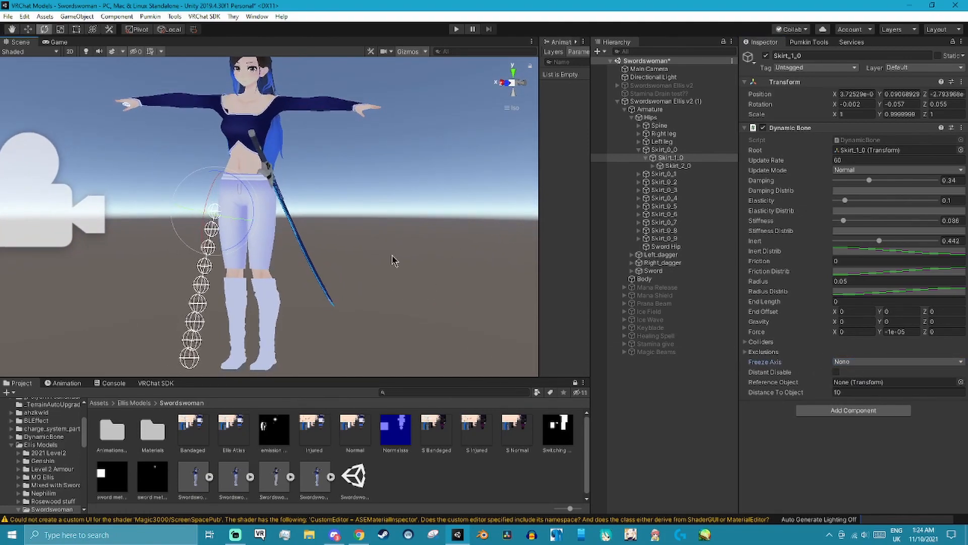
click(846, 364)
click(858, 384)
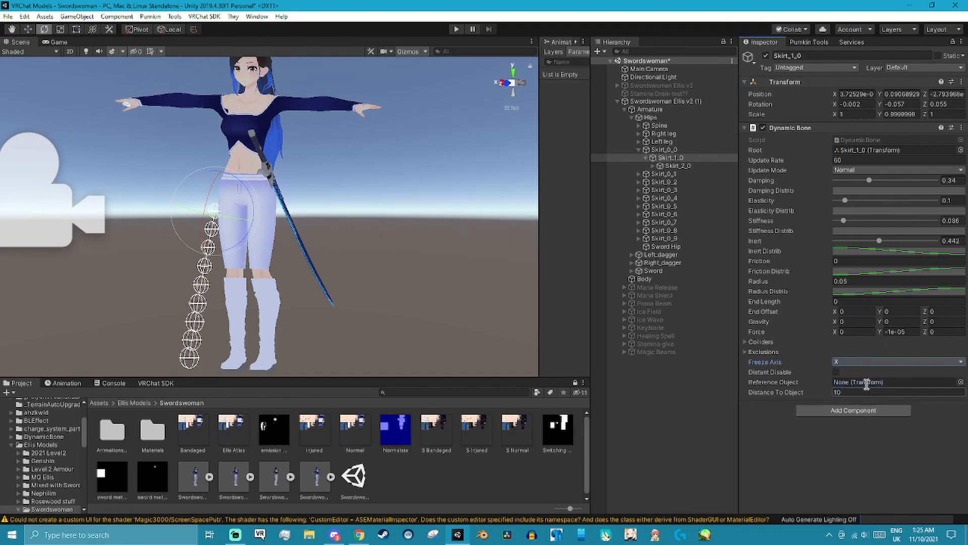
click(855, 364)
click(857, 394)
click(854, 363)
click(863, 406)
click(857, 363)
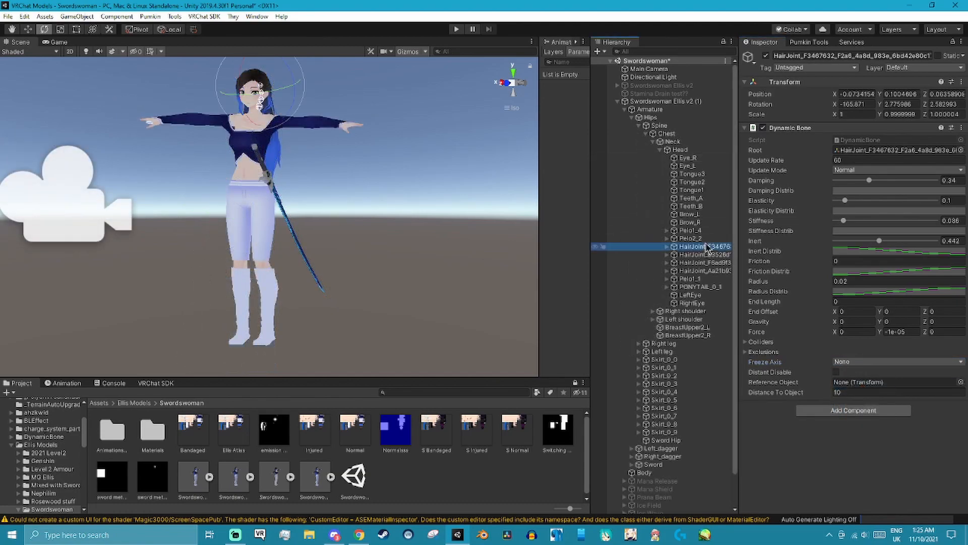
Select the four HairJoint bones, enter Play mode, and set their Dynamic Bone Freeze Axis to X.
ctrl+click(710, 254)
ctrl+click(713, 263)
ctrl+click(714, 271)
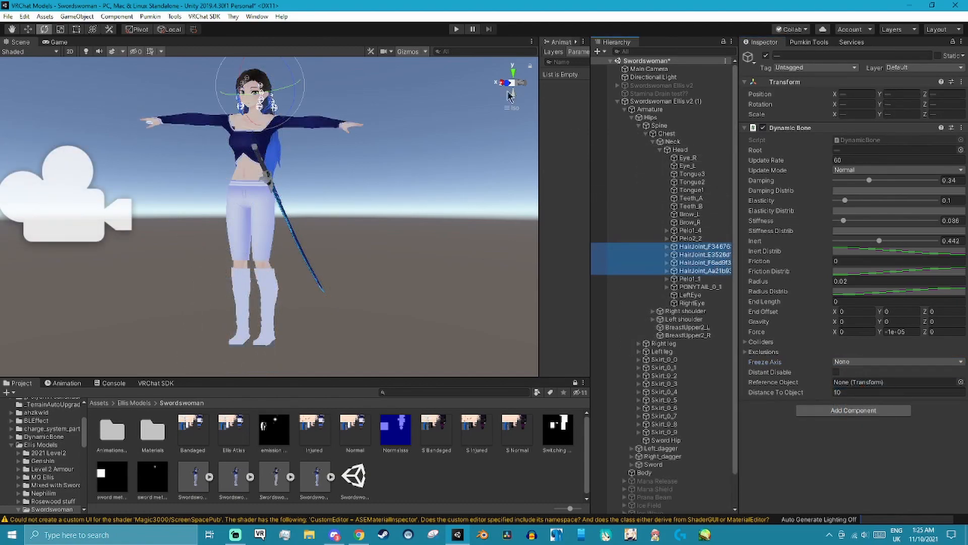
click(456, 29)
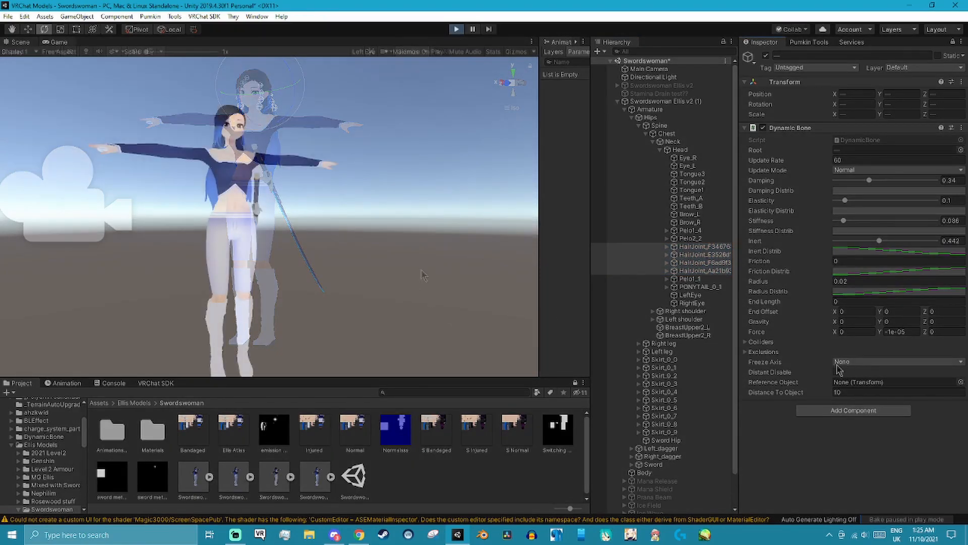
click(897, 362)
click(858, 382)
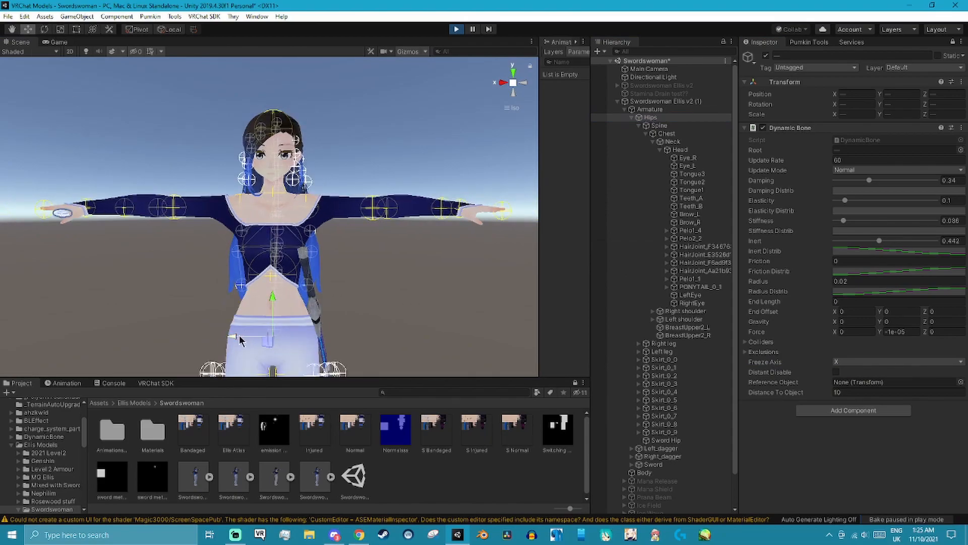
Move the avatar's Hips along different axes to test the hair motion with Freeze Axis set to X.
drag(239, 340, 154, 295)
alt+drag(212, 242, 330, 308)
drag(161, 365, 240, 343)
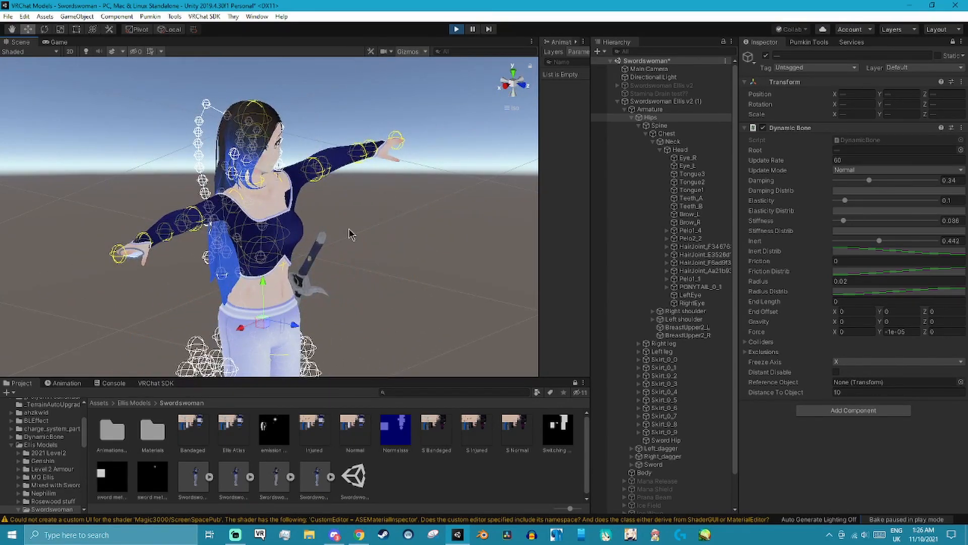
Set the hair bones' Freeze Axis to Y, and move the Hips sideways to test it.
click(836, 362)
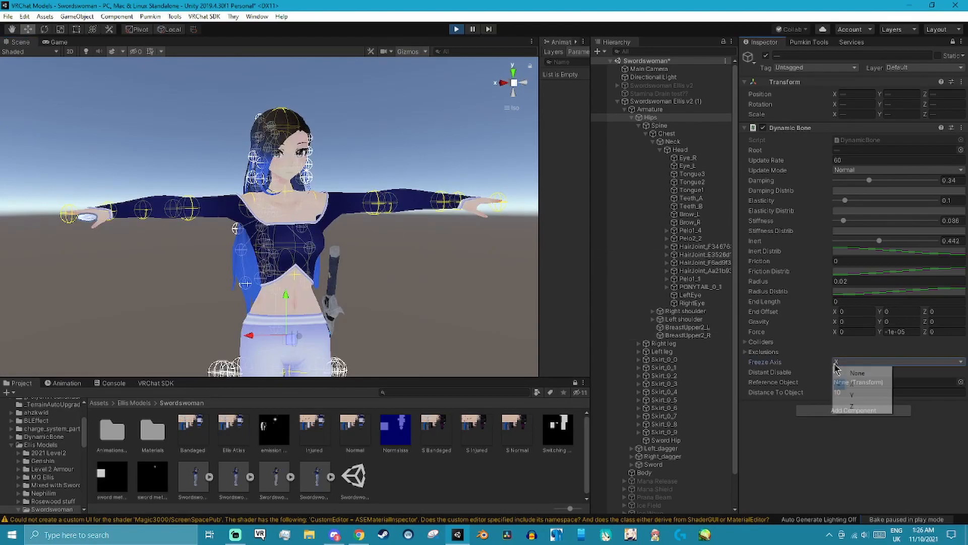
click(852, 394)
right_drag(322, 258, 351, 284)
drag(277, 340, 333, 293)
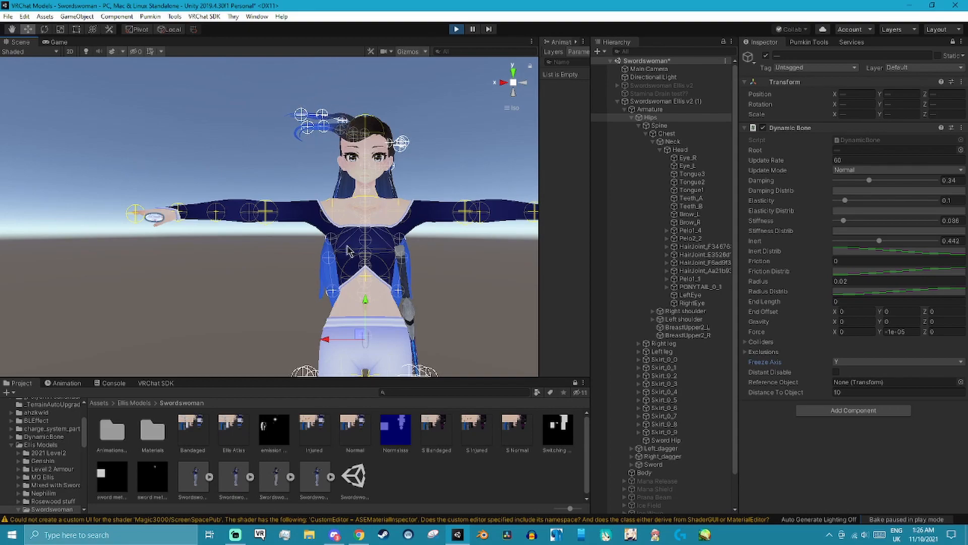
Move the Hips sideways and front to back to test the Y-frozen hair, and undo the last movement.
scroll(318, 128, down, 1)
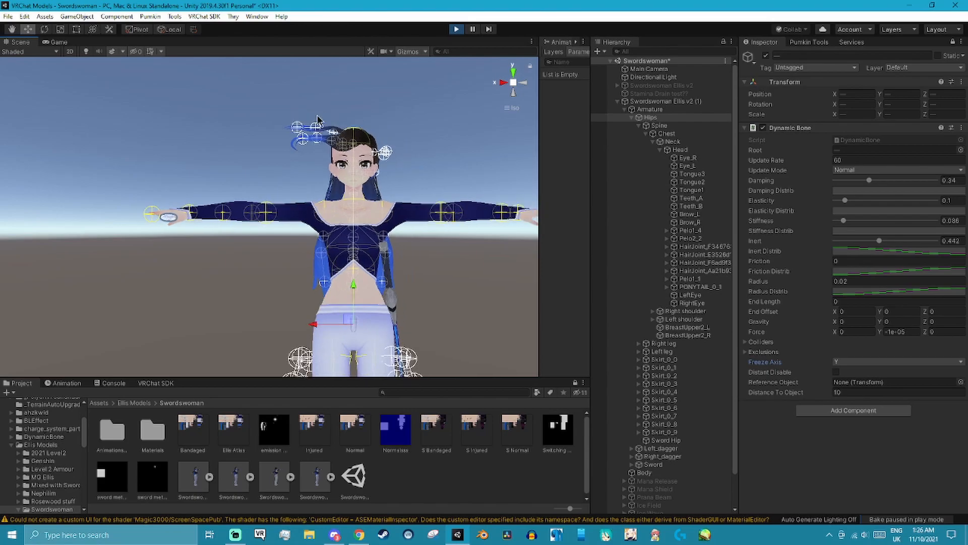
drag(310, 316, 193, 347)
drag(254, 292, 274, 267)
right_drag(233, 331, 273, 301)
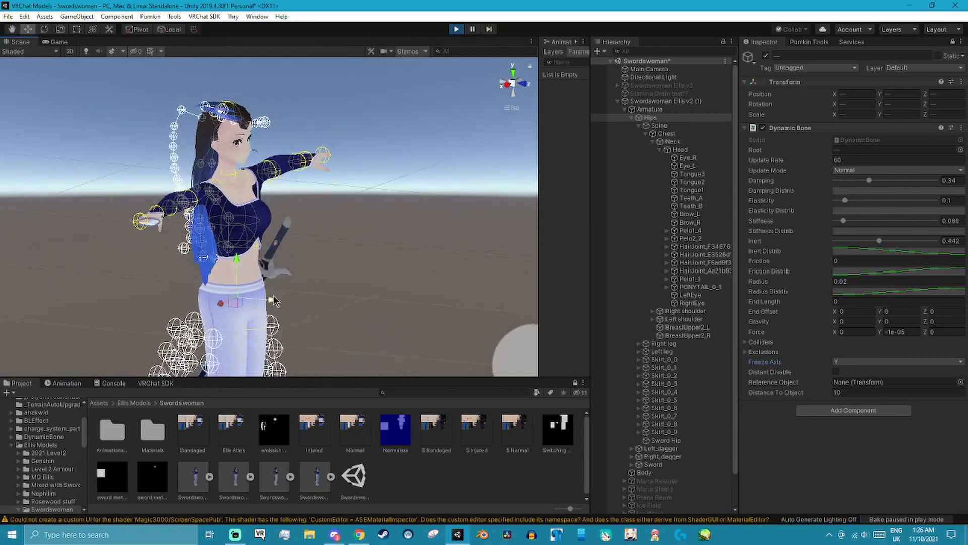
click(277, 301)
click(673, 121)
drag(262, 298, 361, 285)
key(ctrl+z)
right_drag(395, 272, 248, 249)
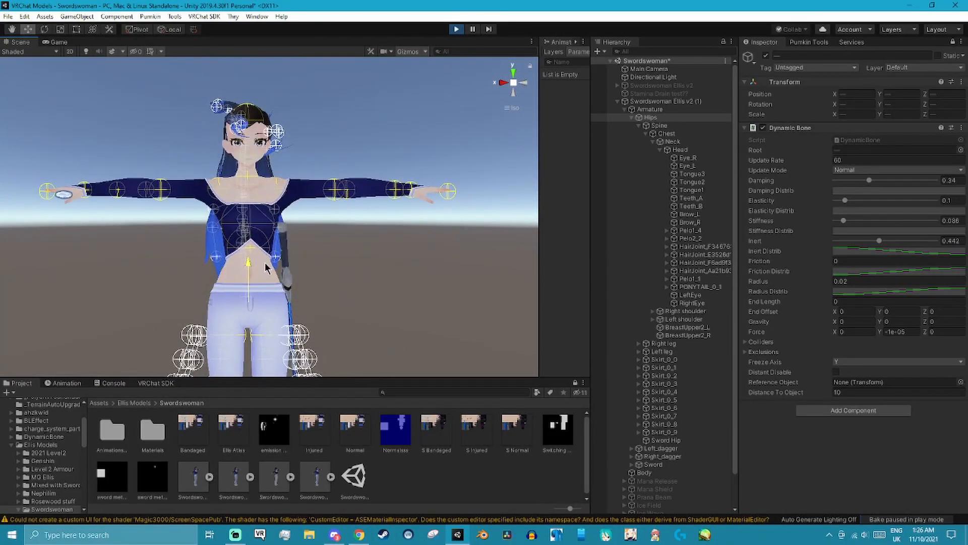
Set the four hair bones' Freeze Axis to Z.
click(852, 362)
click(852, 405)
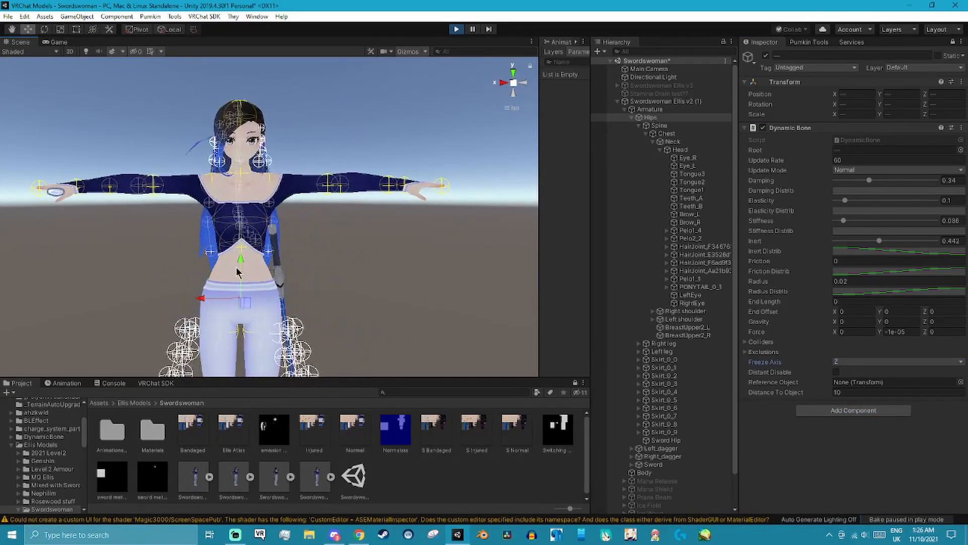
Inspect the Z-frozen hair from behind, then restore the front view of the avatar.
alt+drag(246, 266, 369, 268)
mouse_move(282, 262)
mouse_down()
mouse_move(272, 268)
mouse_move(406, 273)
mouse_move(303, 275)
mouse_move(343, 281)
mouse_move(426, 273)
mouse_move(295, 272)
mouse_up()
right_drag(302, 275, 320, 267)
click(502, 82)
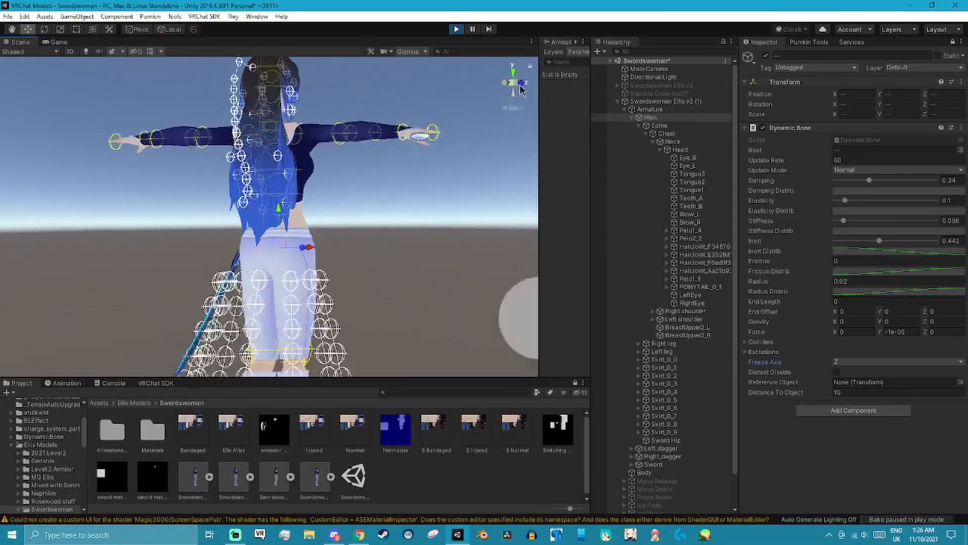
click(524, 83)
click(524, 82)
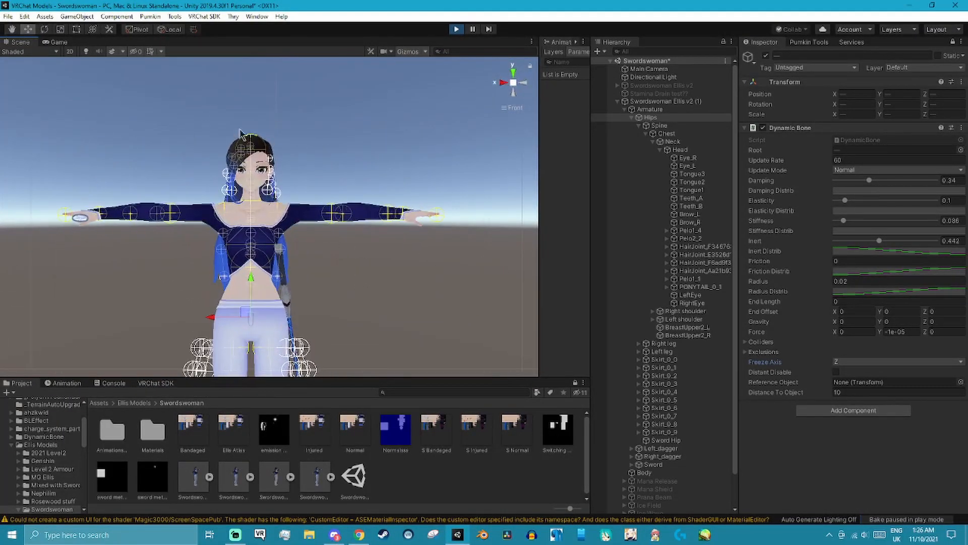
scroll(421, 212, up, 1)
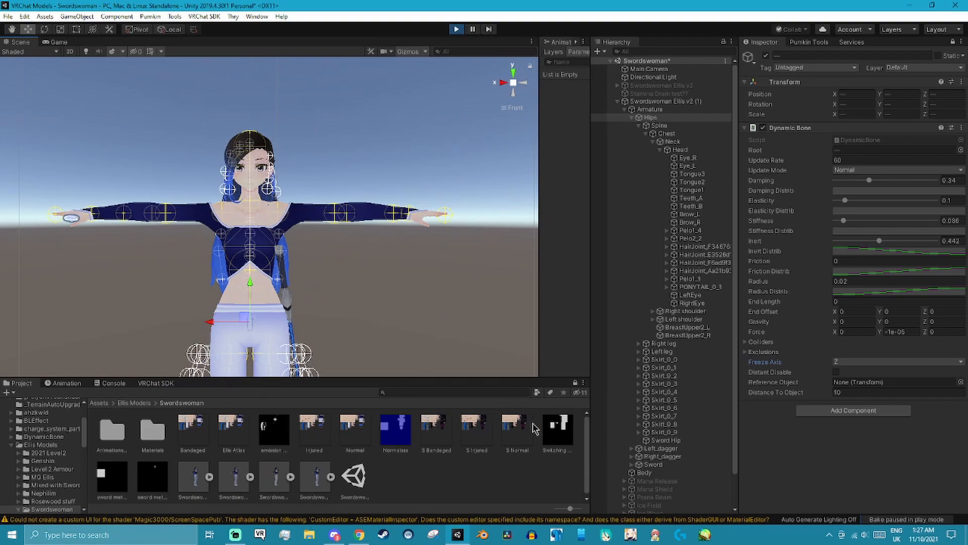
Exit Play mode and show the description of the Dynamic Bone's Distant Disable setting.
click(840, 362)
click(823, 457)
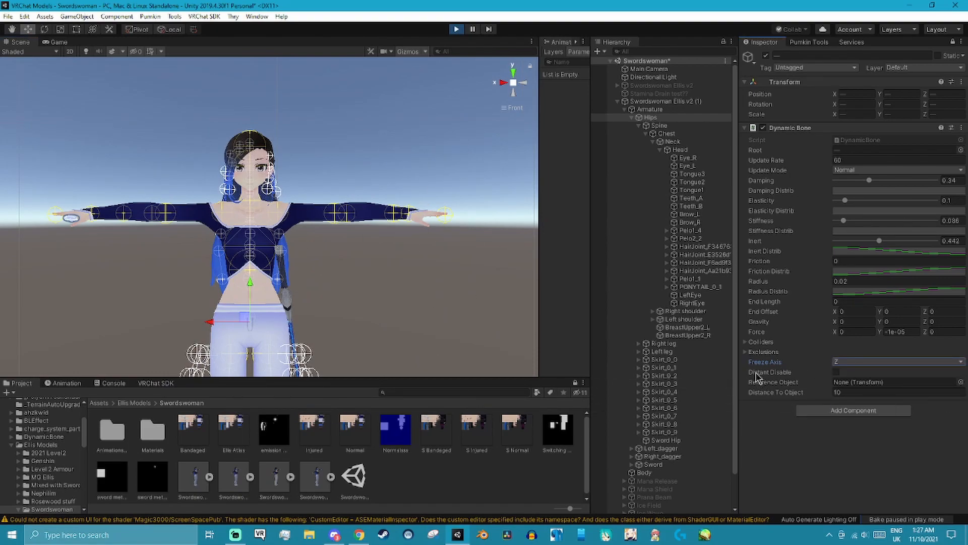
click(840, 374)
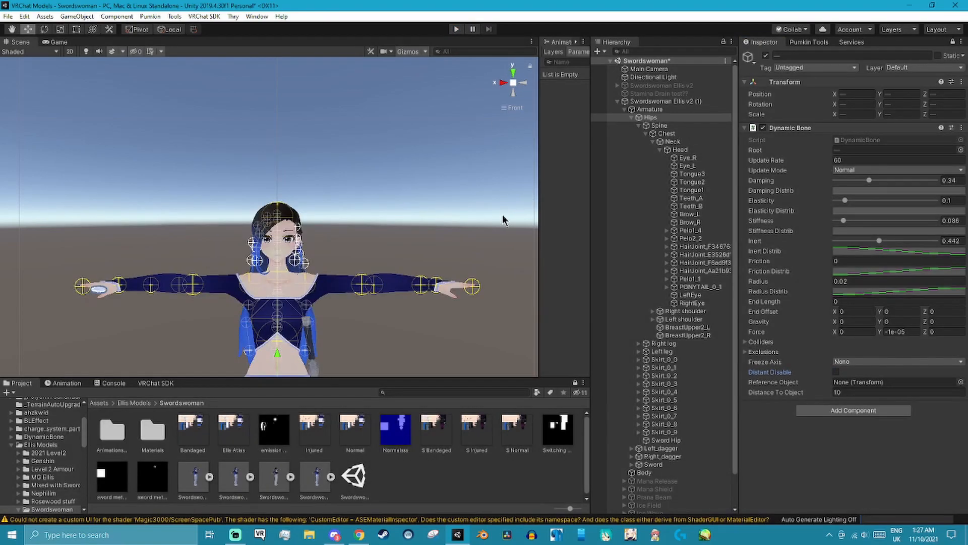
mouse_move(777, 374)
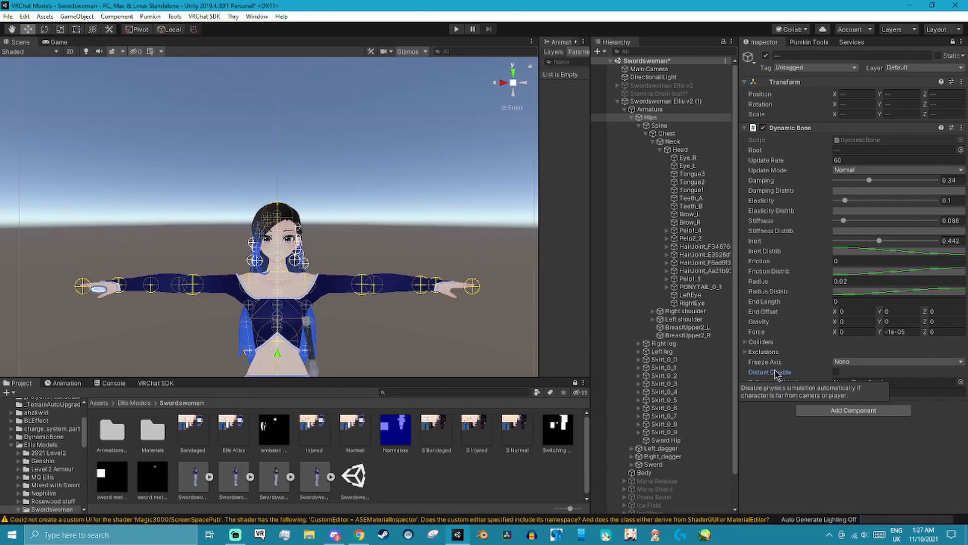
Examine the avatar from far away and up close to illustrate what Distant Disable does to the physics.
scroll(419, 341, down, 10)
middle_drag(408, 325, 378, 287)
scroll(372, 290, up, 8)
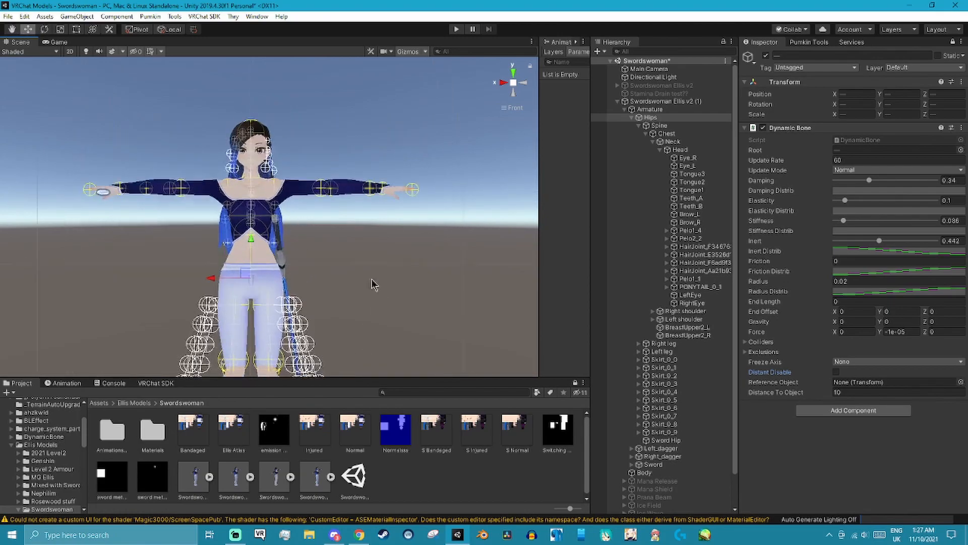
alt+drag(349, 281, 427, 266)
scroll(315, 272, down, 15)
right_drag(427, 266, 326, 298)
scroll(326, 298, up, 6)
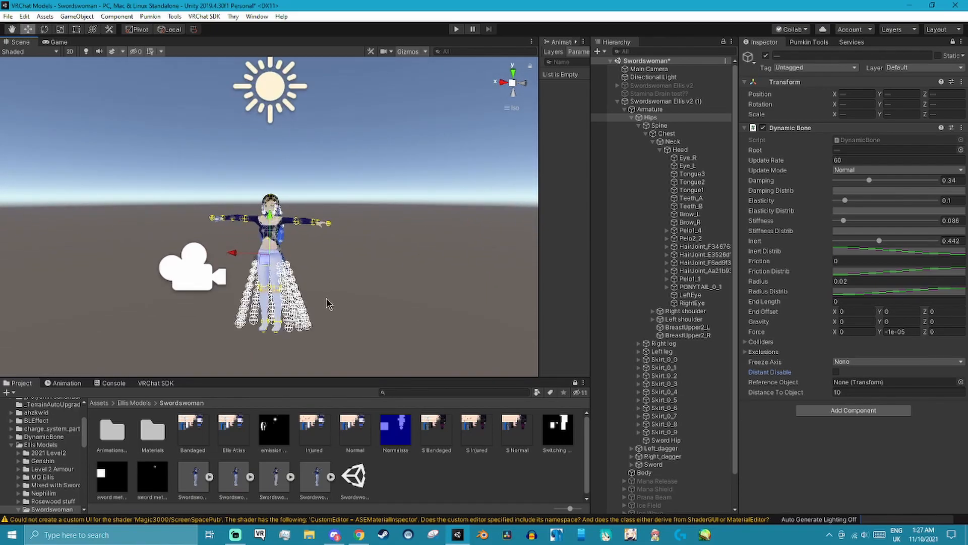
scroll(325, 298, up, 8)
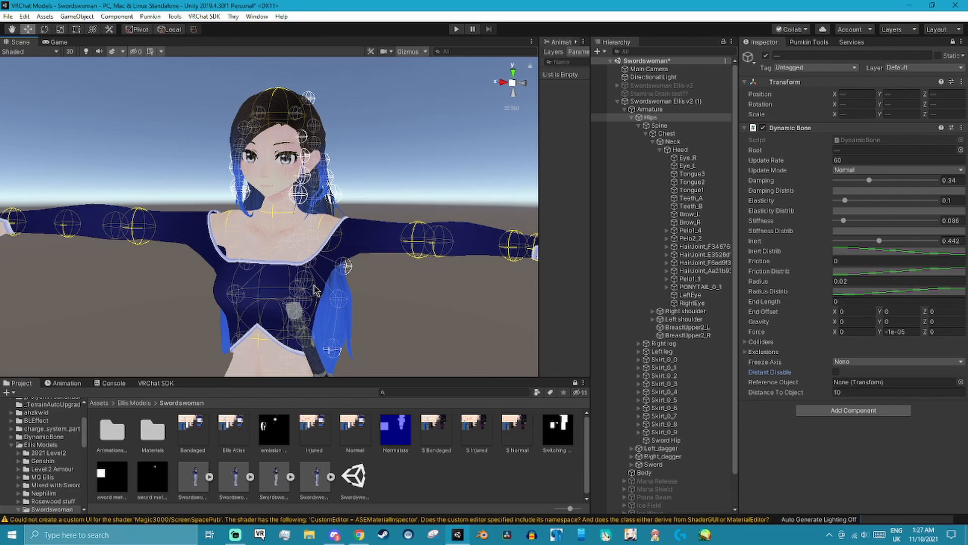
scroll(315, 292, down, 2)
scroll(312, 306, up, 6)
right_drag(323, 281, 379, 226)
scroll(361, 249, down, 8)
Review the Reference Object and Distance To Object settings while viewing the avatar from farther away.
click(784, 382)
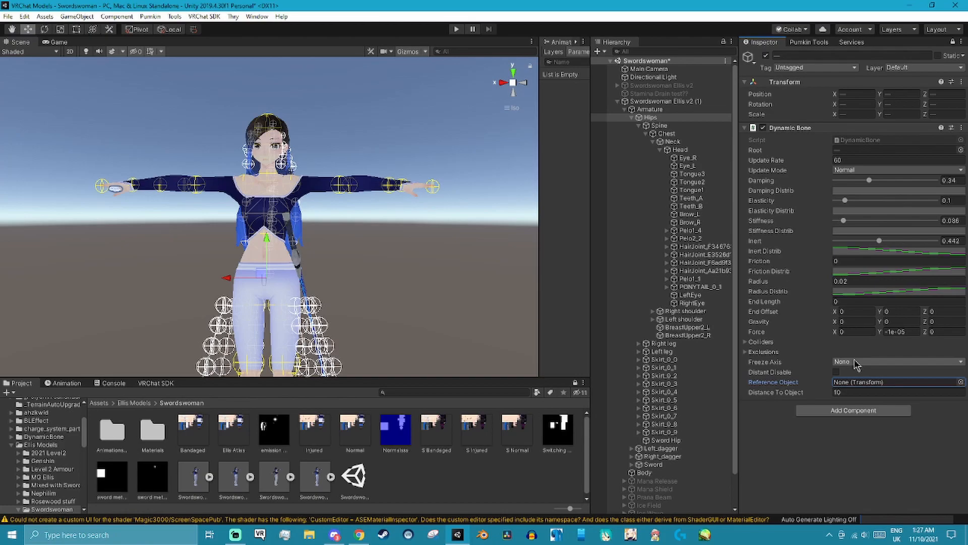
scroll(337, 319, down, 8)
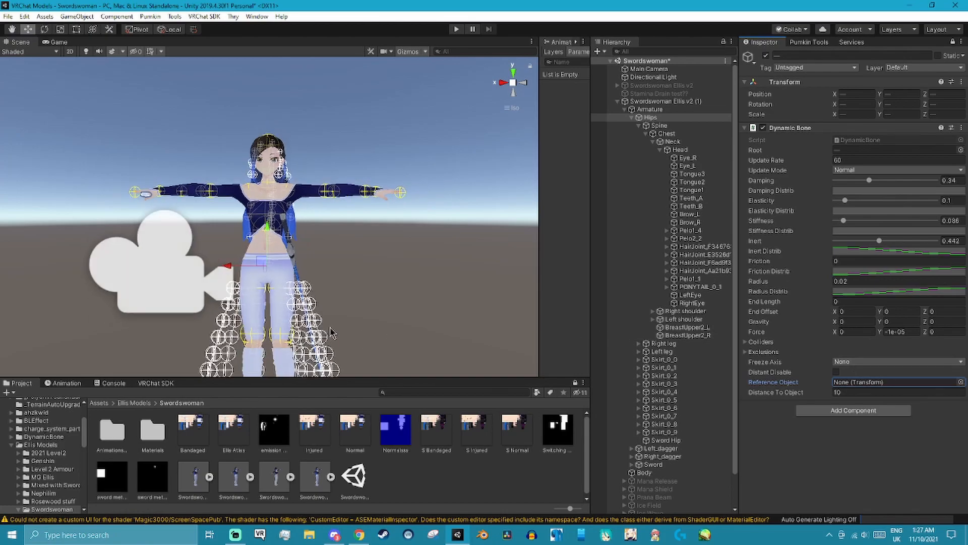
scroll(335, 315, down, 2)
alt+drag(332, 307, 361, 289)
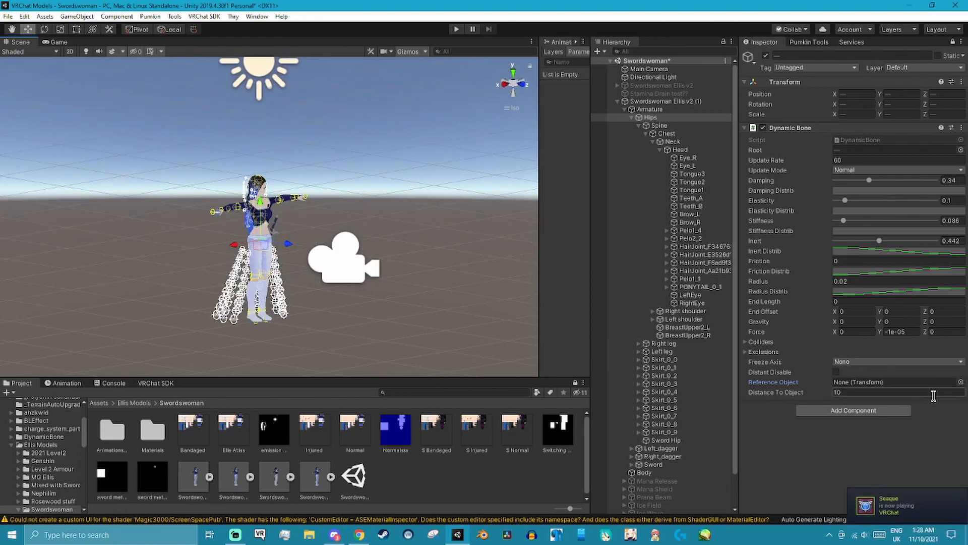
click(845, 392)
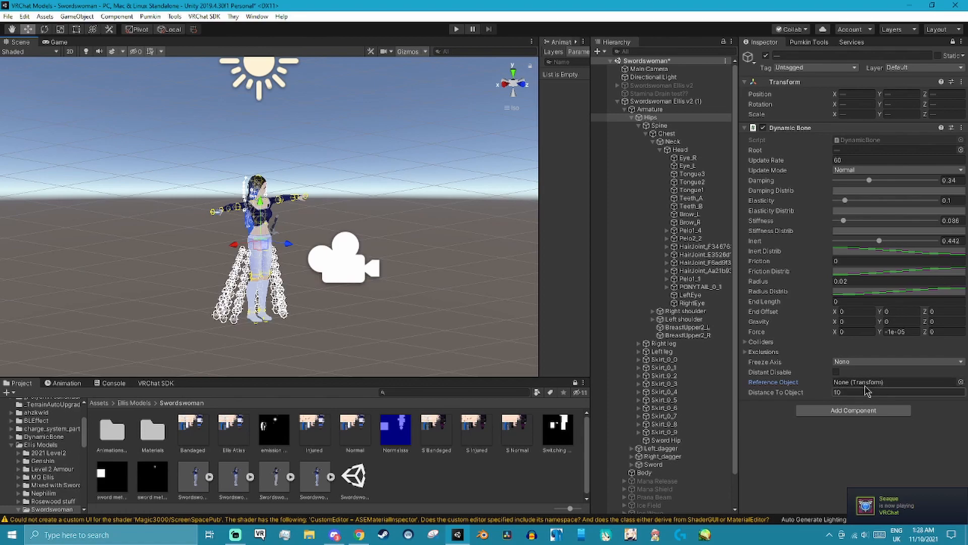